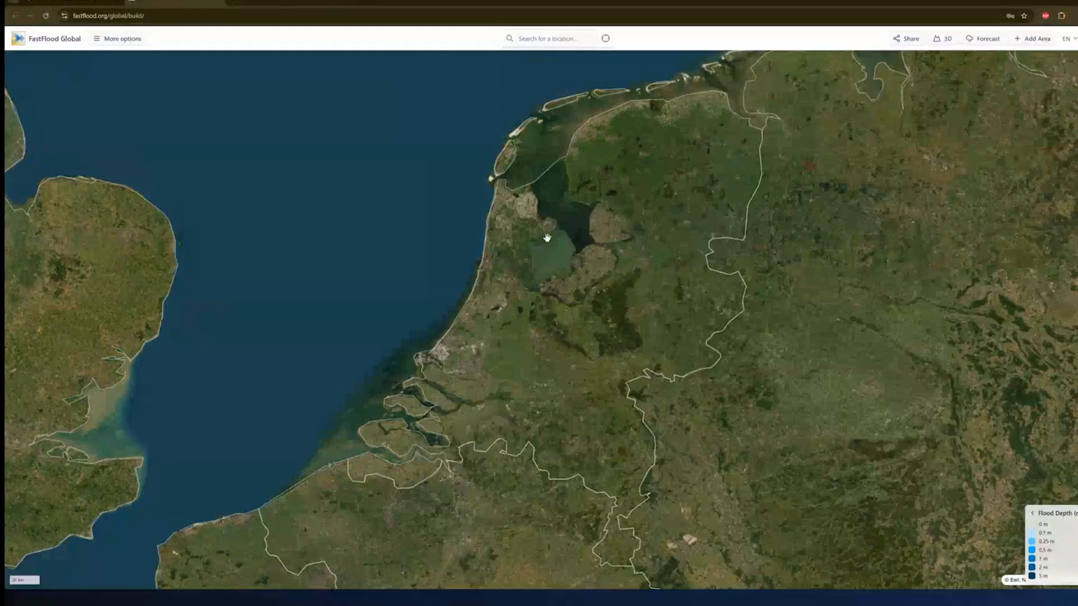
- Using Add Area > Select, drag a simulation rectangle over the land north of eastern Lake Ontario
{"action": "scroll", "coordinate": [618, 255], "scroll_direction": "up", "scroll_amount": 5}
{"action": "scroll", "coordinate": [621, 265], "scroll_direction": "up", "scroll_amount": 2}
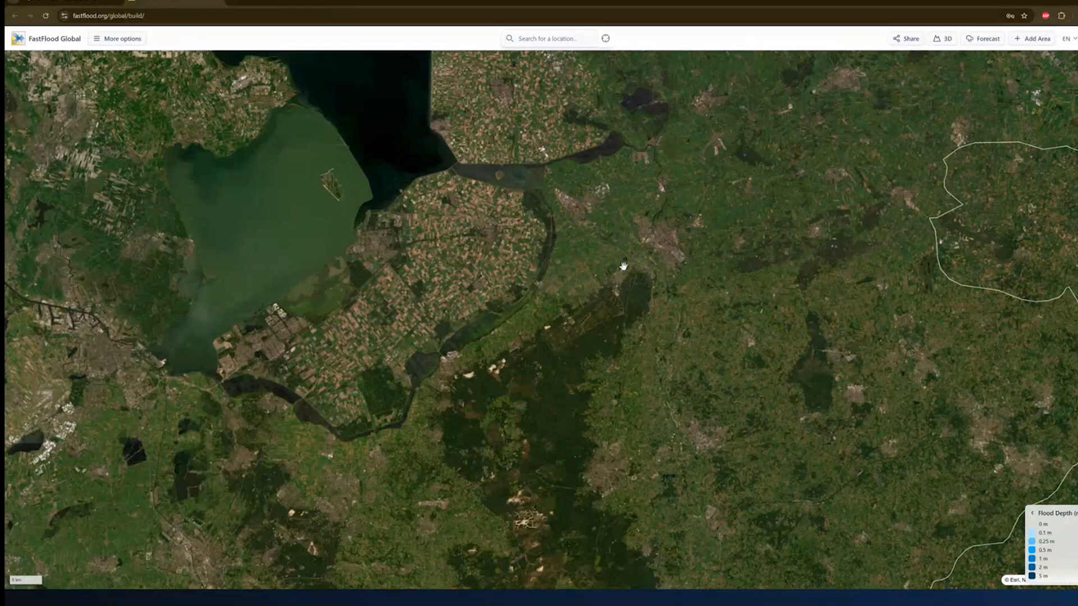
{"action": "scroll", "coordinate": [710, 269], "scroll_direction": "down", "scroll_amount": 5}
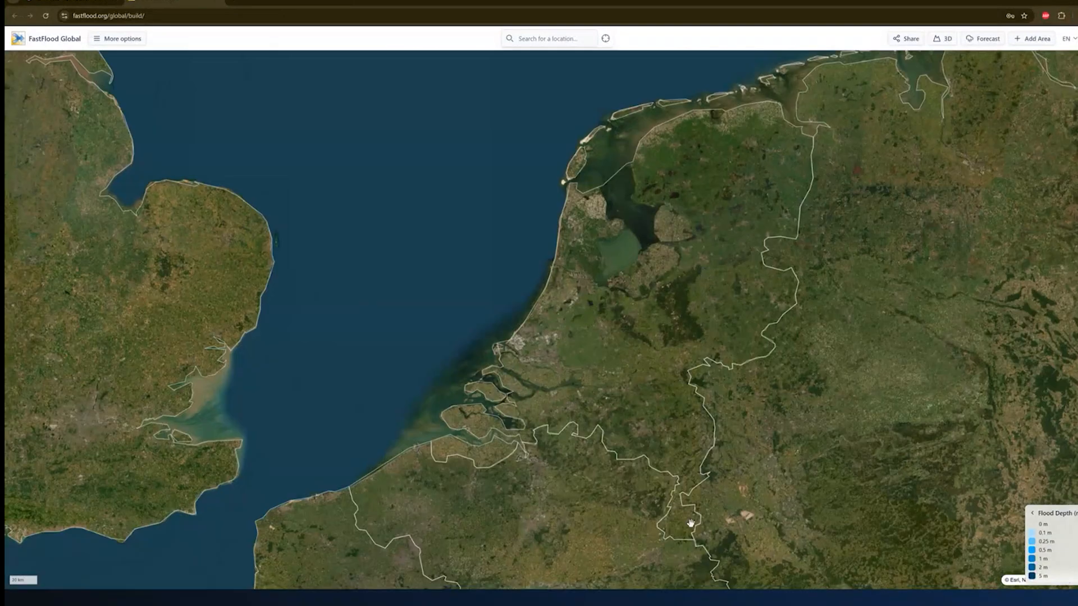
{"action": "left_click", "coordinate": [1040, 44]}
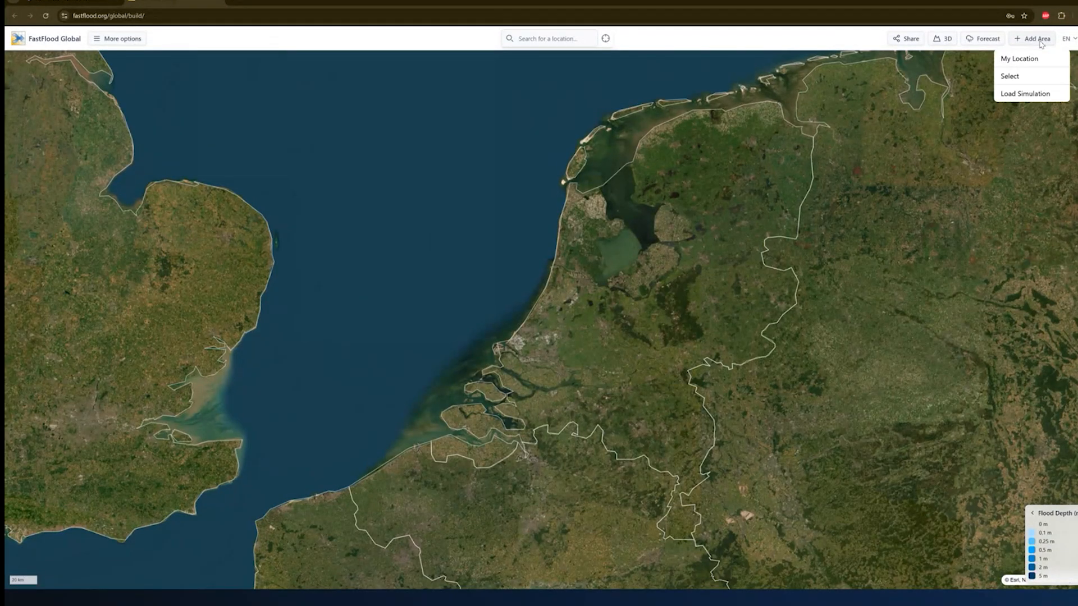
{"action": "left_click", "coordinate": [1010, 76]}
{"action": "scroll", "coordinate": [654, 328], "scroll_direction": "down", "scroll_amount": 2}
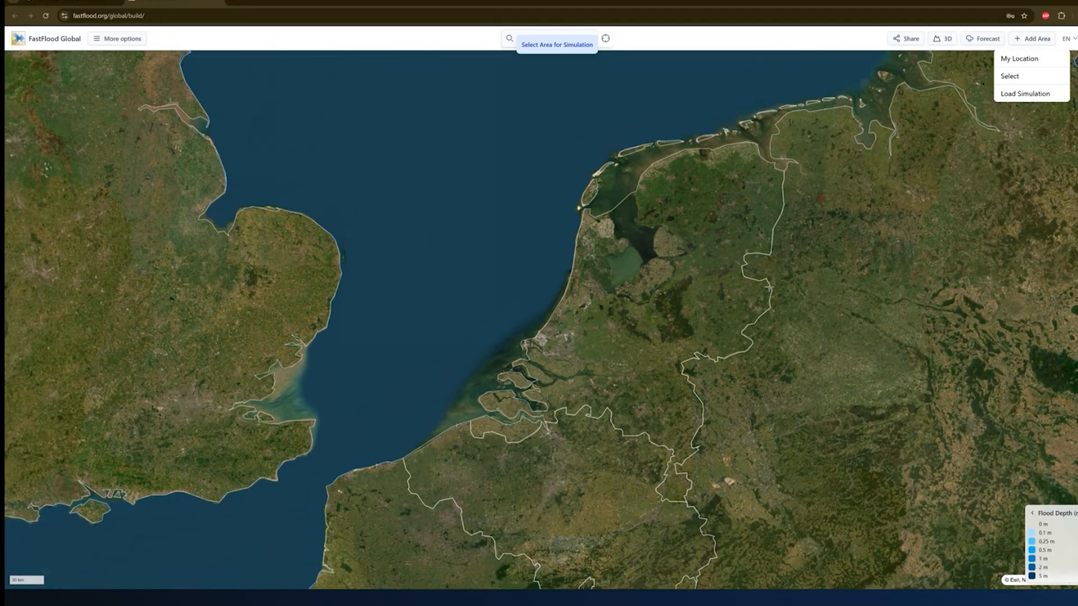
{"action": "scroll", "coordinate": [817, 284], "scroll_direction": "down", "scroll_amount": 5}
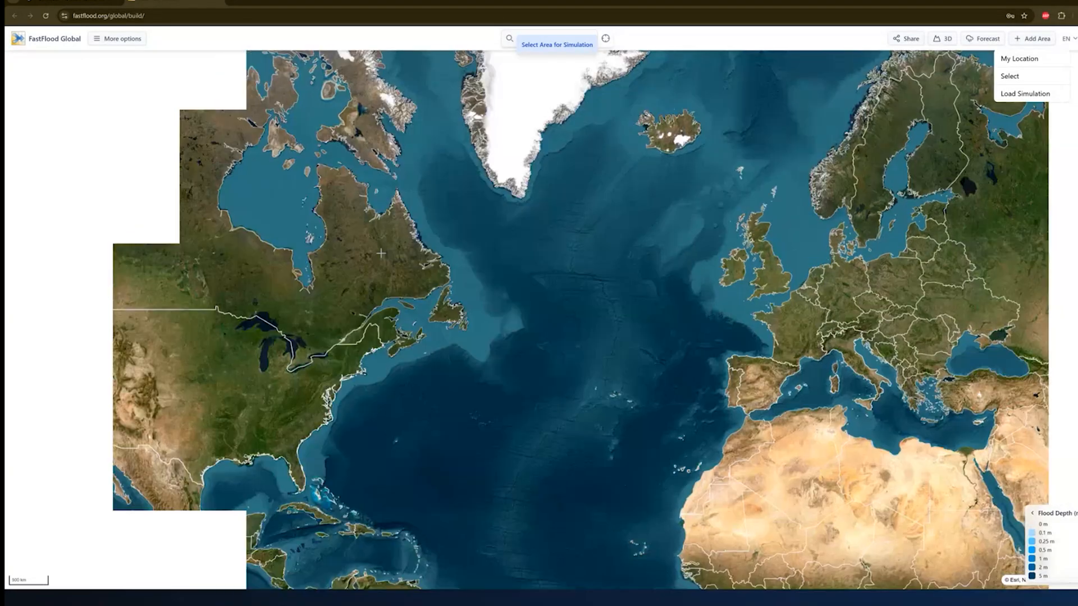
{"action": "scroll", "coordinate": [214, 303], "scroll_direction": "up", "scroll_amount": 5}
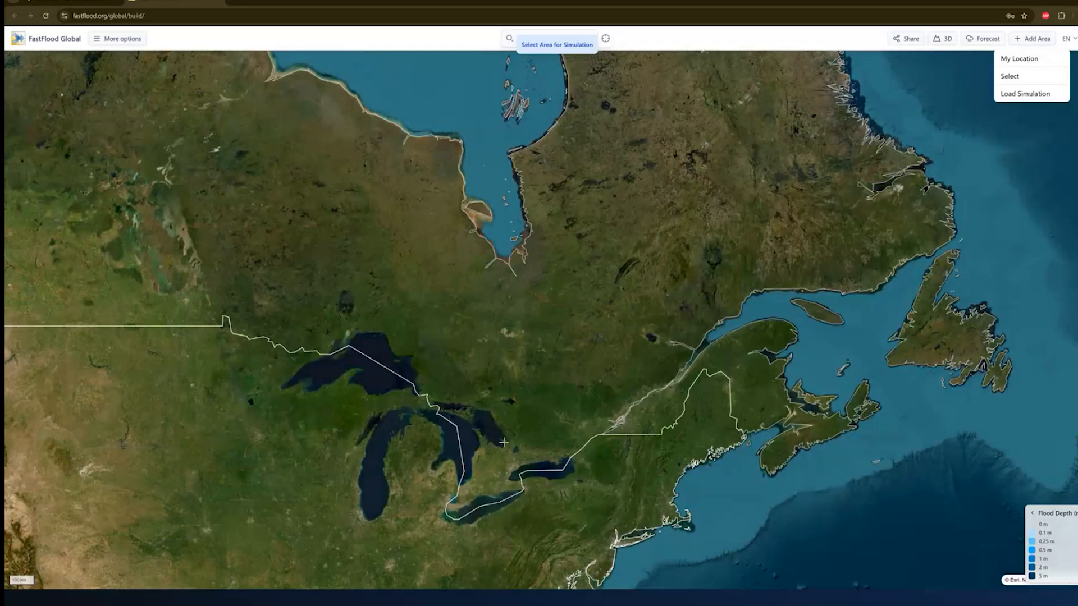
{"action": "scroll", "coordinate": [503, 443], "scroll_direction": "up", "scroll_amount": 4}
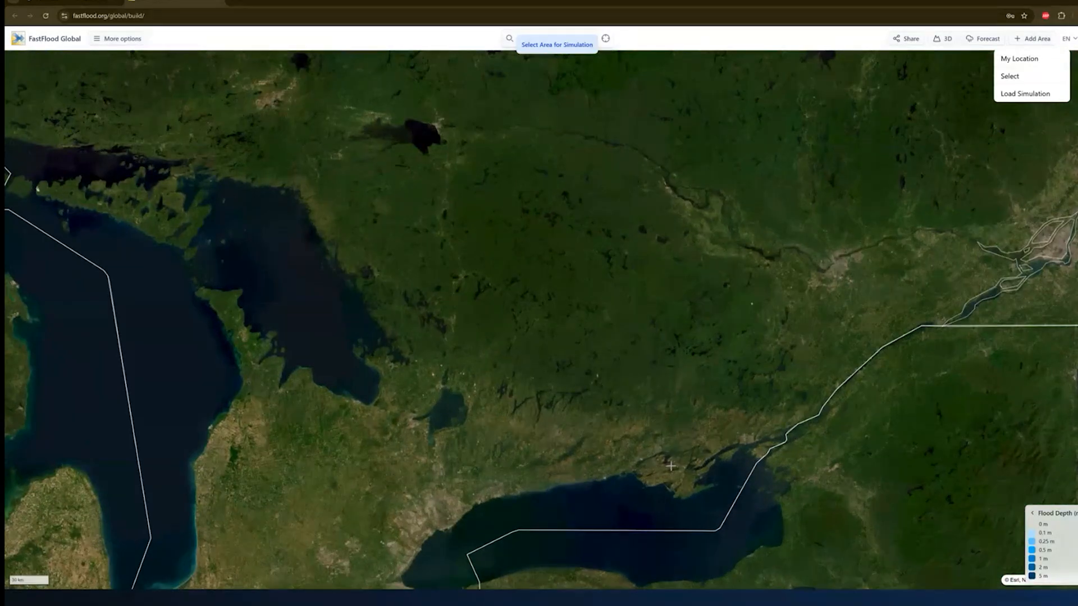
{"action": "scroll", "coordinate": [671, 466], "scroll_direction": "up", "scroll_amount": 5}
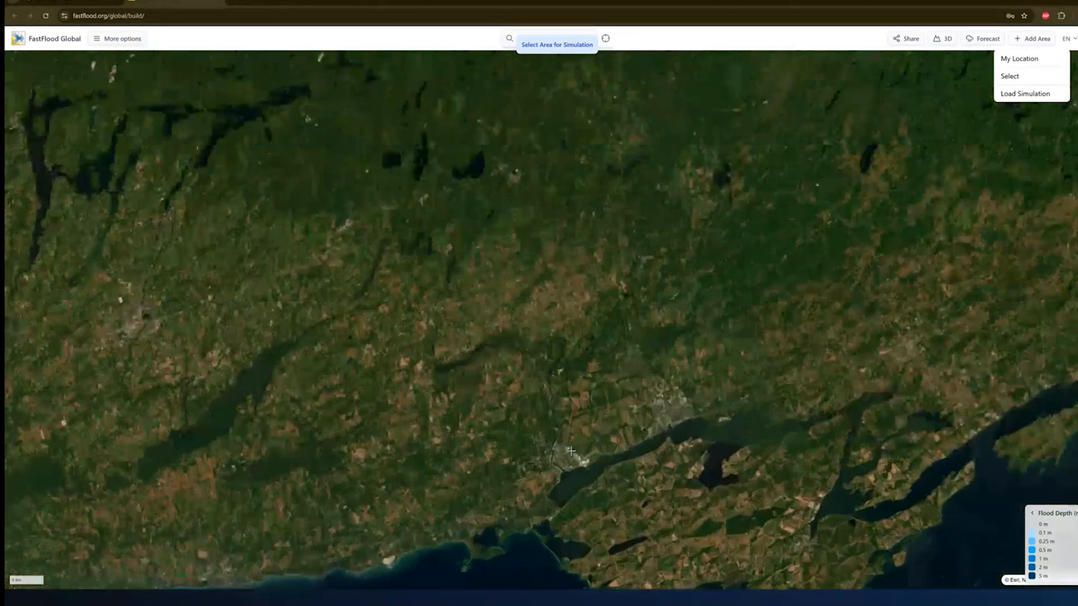
{"action": "scroll", "coordinate": [665, 232], "scroll_direction": "up", "scroll_amount": 2}
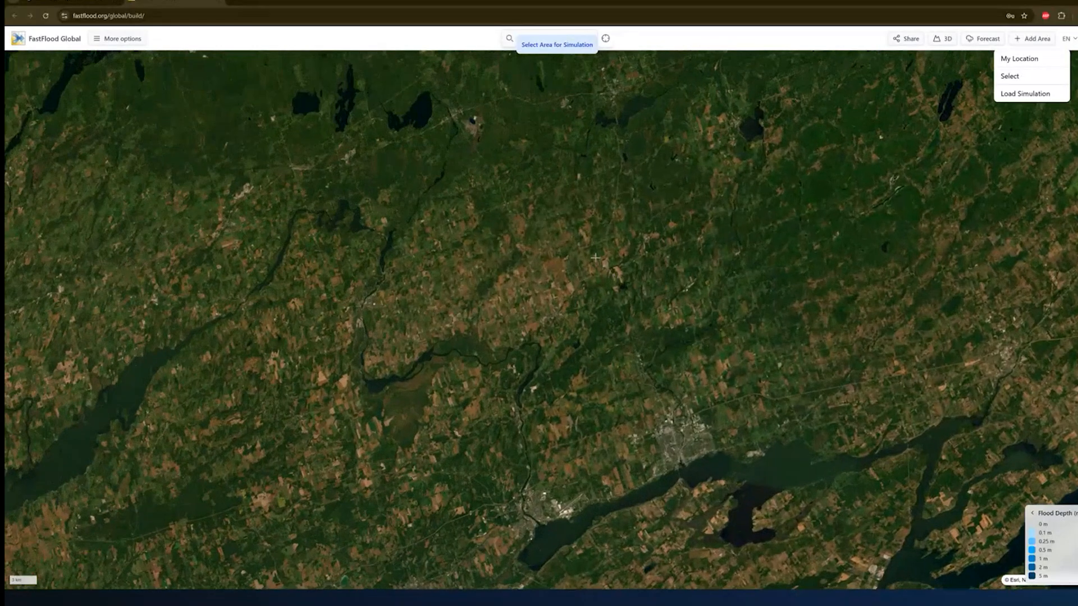
{"action": "left_click_drag", "start_coordinate": [584, 218], "coordinate": [752, 480]}
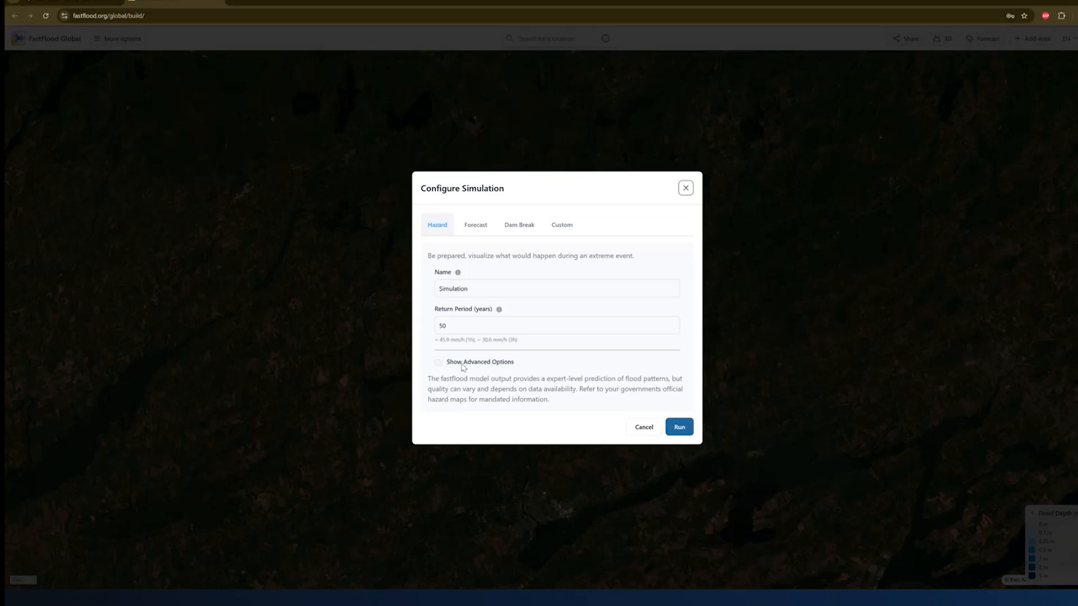
- Run the Hazard simulation named Simulation with a 50-year return period on the rectangle
{"action": "left_click", "coordinate": [679, 427]}
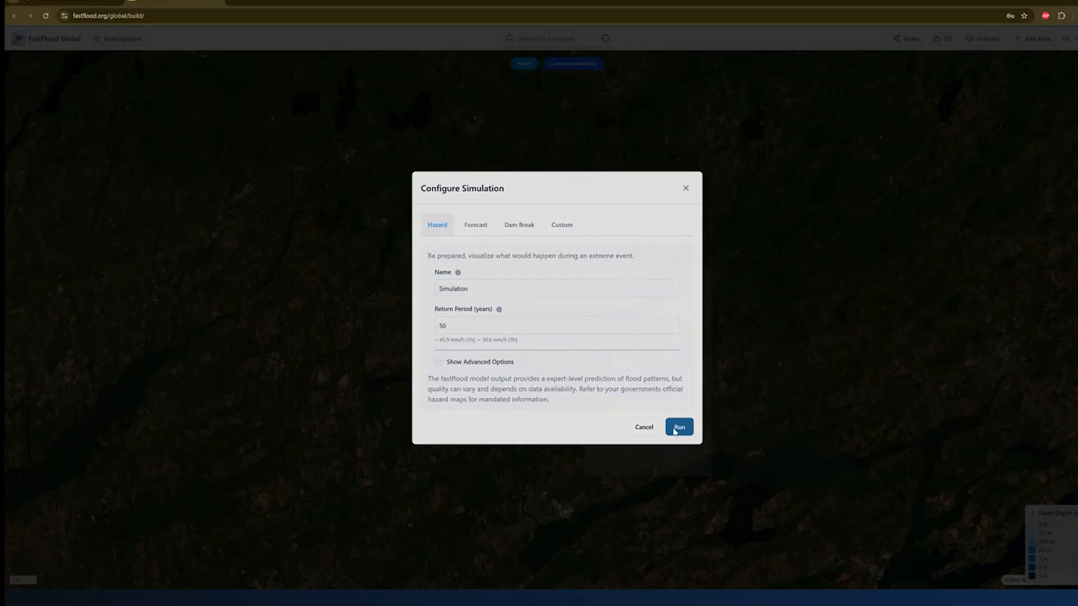
{"action": "left_click_drag", "start_coordinate": [671, 423], "coordinate": [617, 421]}
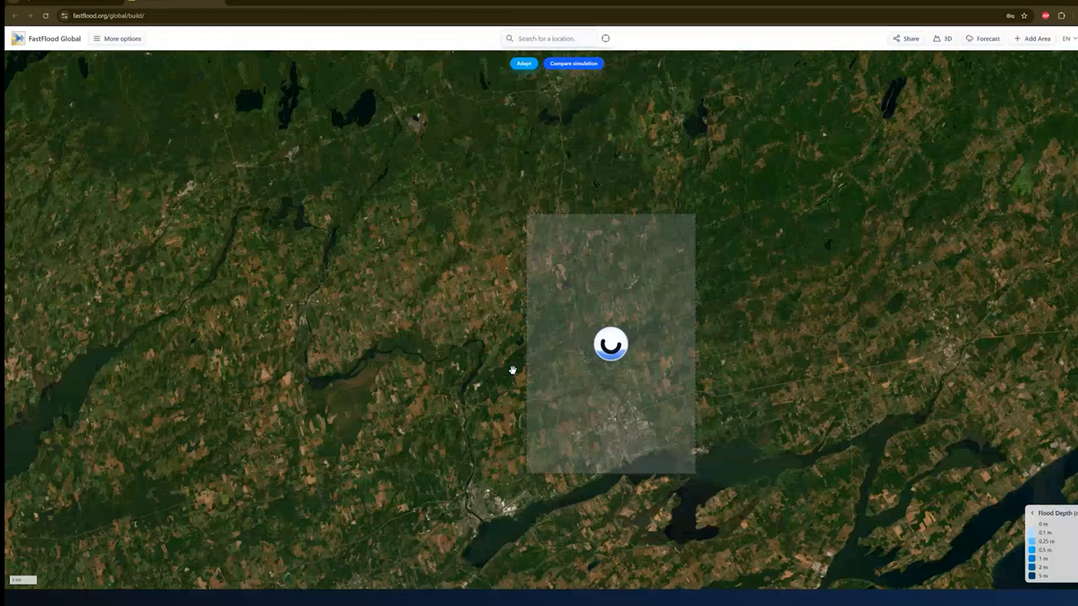
- Show the global catchments map via Datasets and zoom to Lake Ontario's north shore near Belleville
{"action": "right_click", "coordinate": [513, 371]}
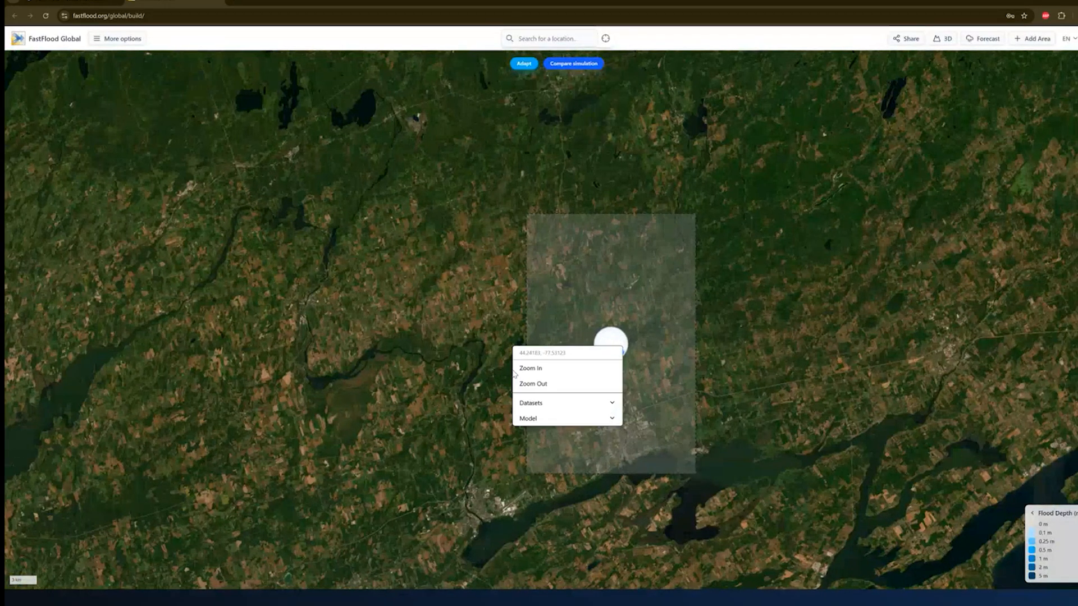
{"action": "left_click", "coordinate": [554, 403]}
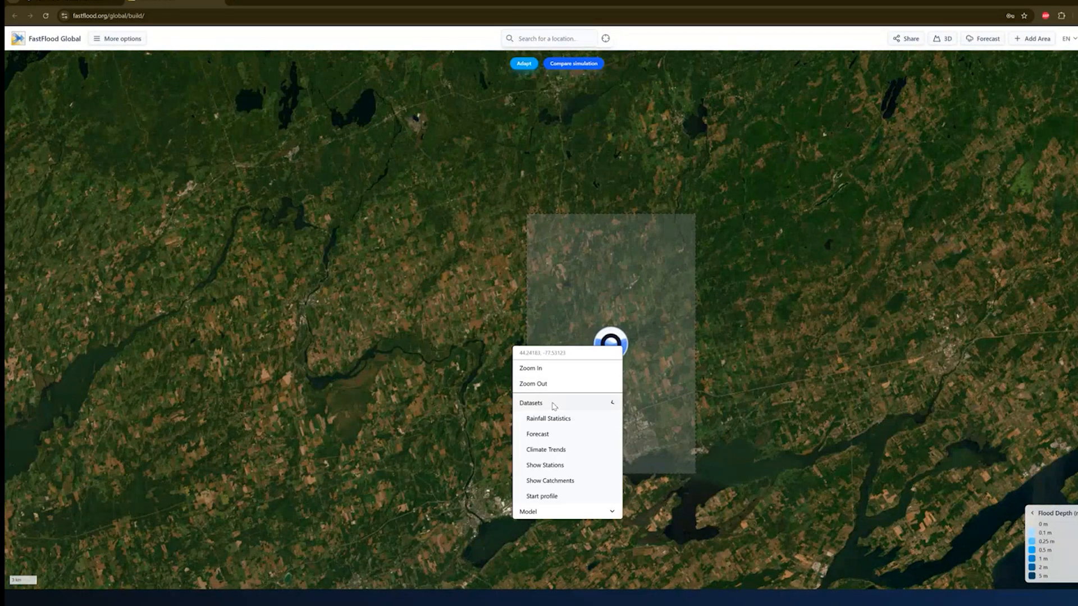
{"action": "left_click", "coordinate": [550, 481]}
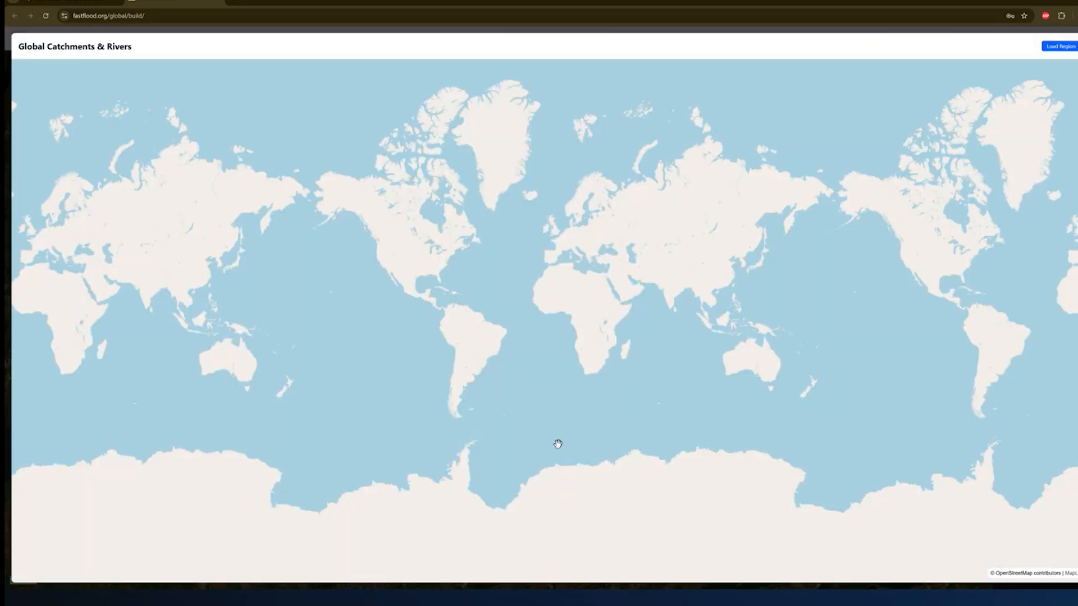
{"action": "scroll", "coordinate": [428, 194], "scroll_direction": "up", "scroll_amount": 5}
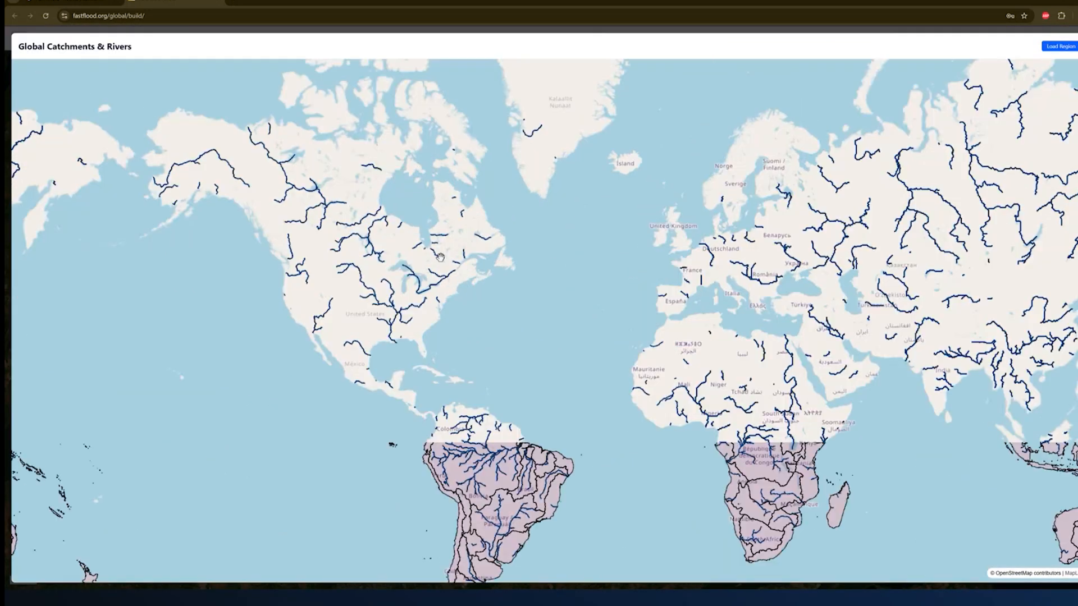
{"action": "scroll", "coordinate": [447, 275], "scroll_direction": "up", "scroll_amount": 6}
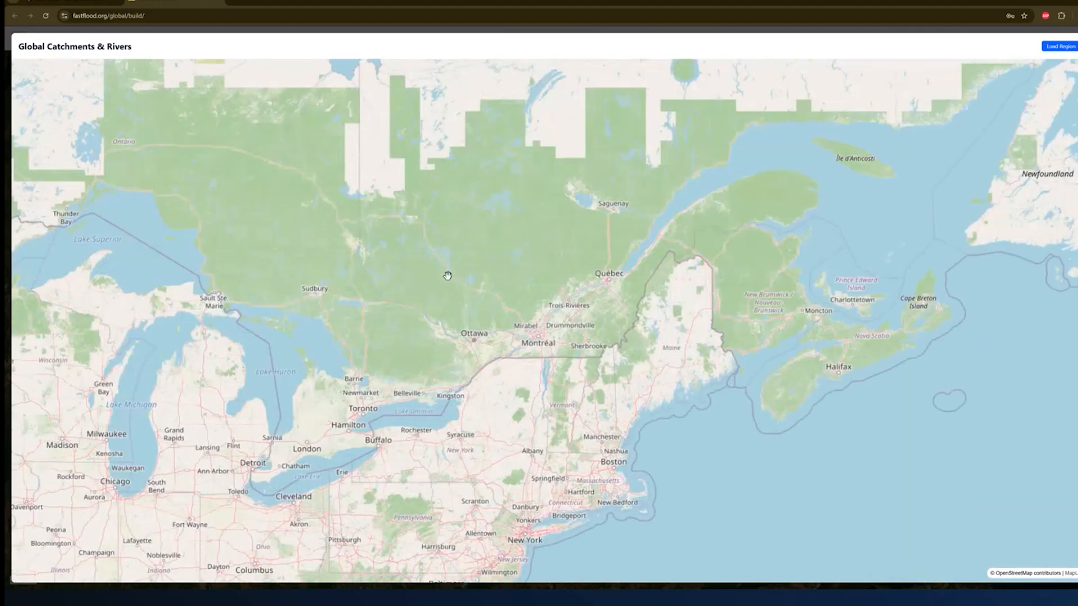
{"action": "scroll", "coordinate": [629, 322], "scroll_direction": "up", "scroll_amount": 5}
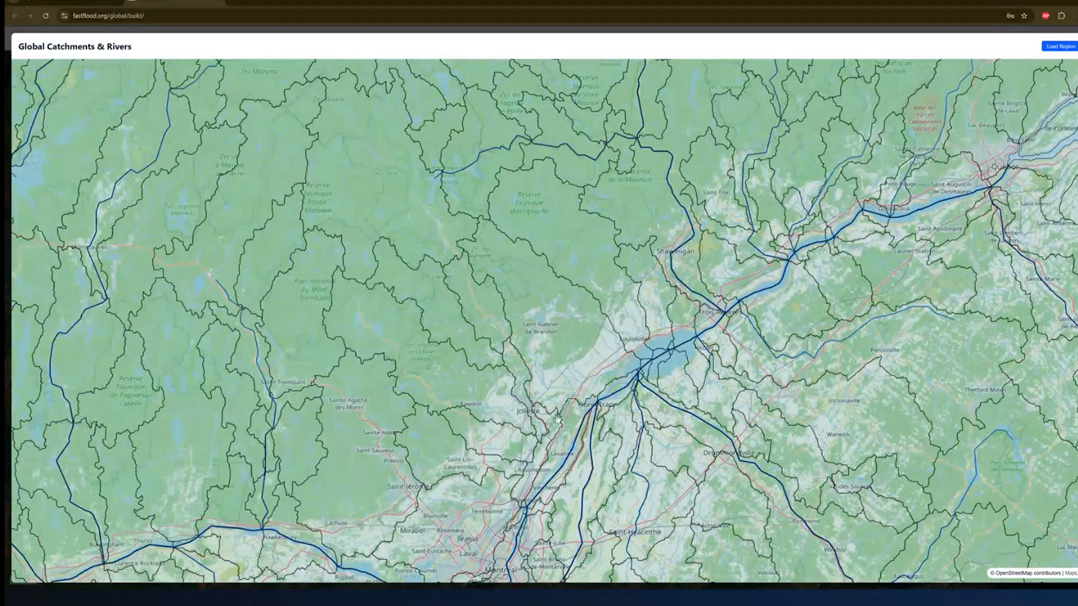
{"action": "left_click_drag", "start_coordinate": [556, 433], "coordinate": [650, 281]}
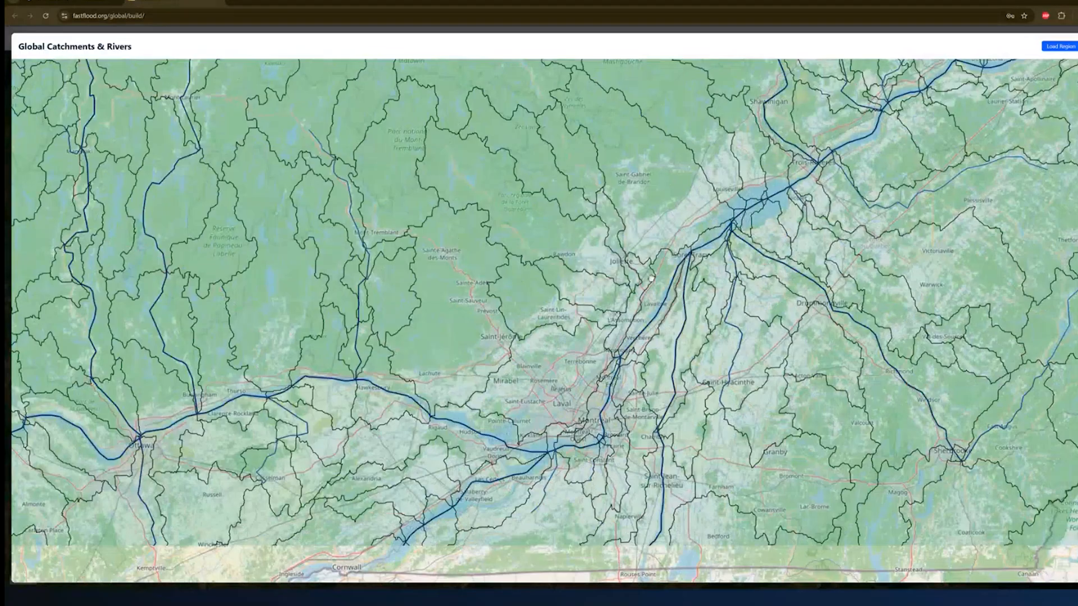
{"action": "scroll", "coordinate": [655, 288], "scroll_direction": "down", "scroll_amount": 4}
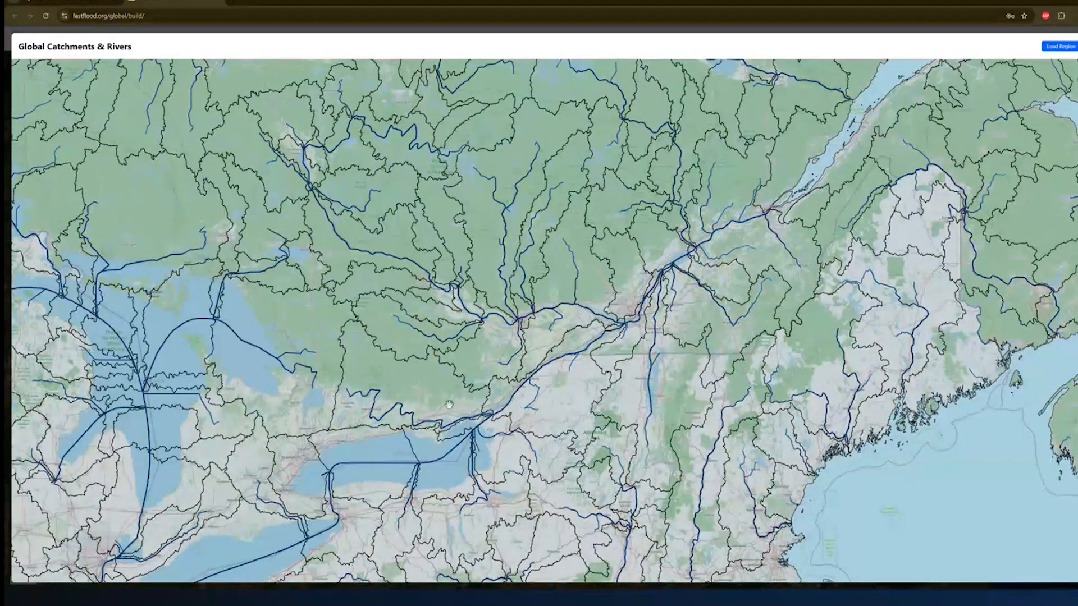
{"action": "scroll", "coordinate": [580, 383], "scroll_direction": "up", "scroll_amount": 3}
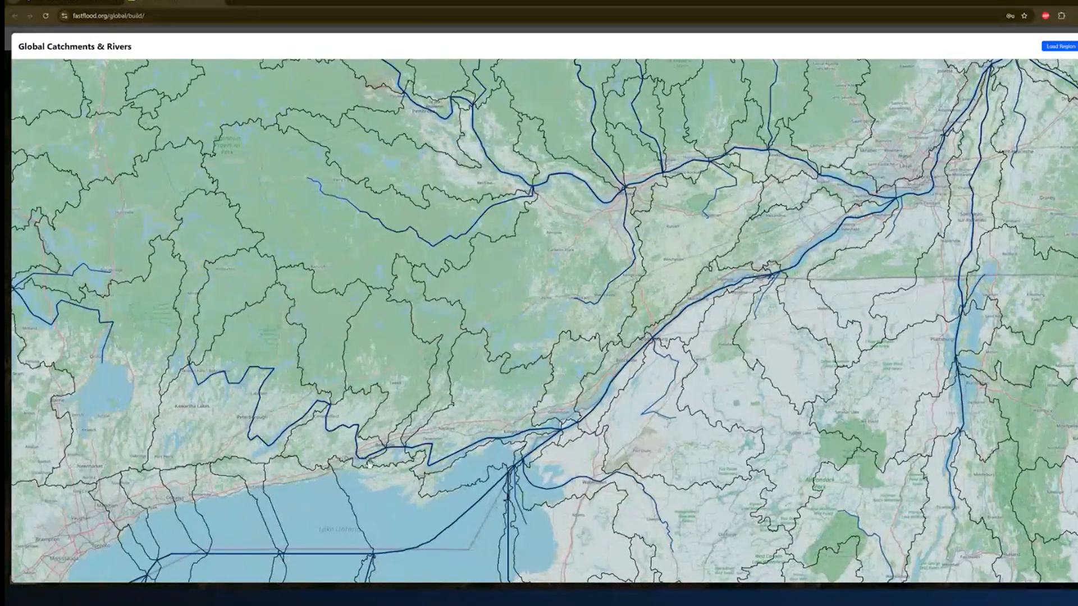
{"action": "scroll", "coordinate": [350, 464], "scroll_direction": "up", "scroll_amount": 3}
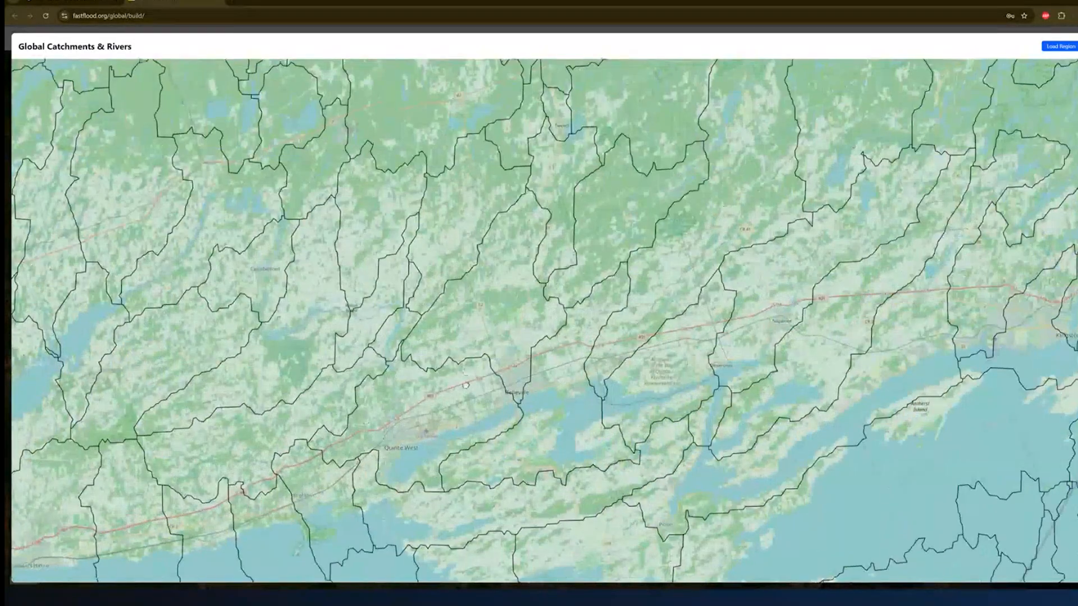
{"action": "left_click_drag", "start_coordinate": [465, 385], "coordinate": [460, 429]}
{"action": "scroll", "coordinate": [517, 336], "scroll_direction": "up", "scroll_amount": 2}
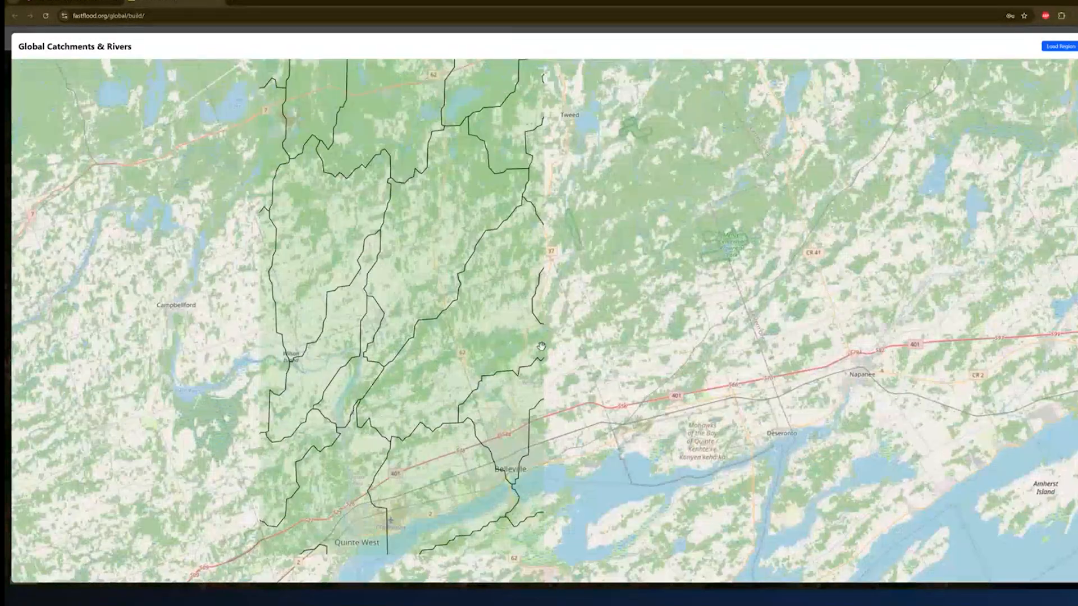
{"action": "scroll", "coordinate": [536, 387], "scroll_direction": "up", "scroll_amount": 2}
{"action": "scroll", "coordinate": [527, 385], "scroll_direction": "down", "scroll_amount": 3}
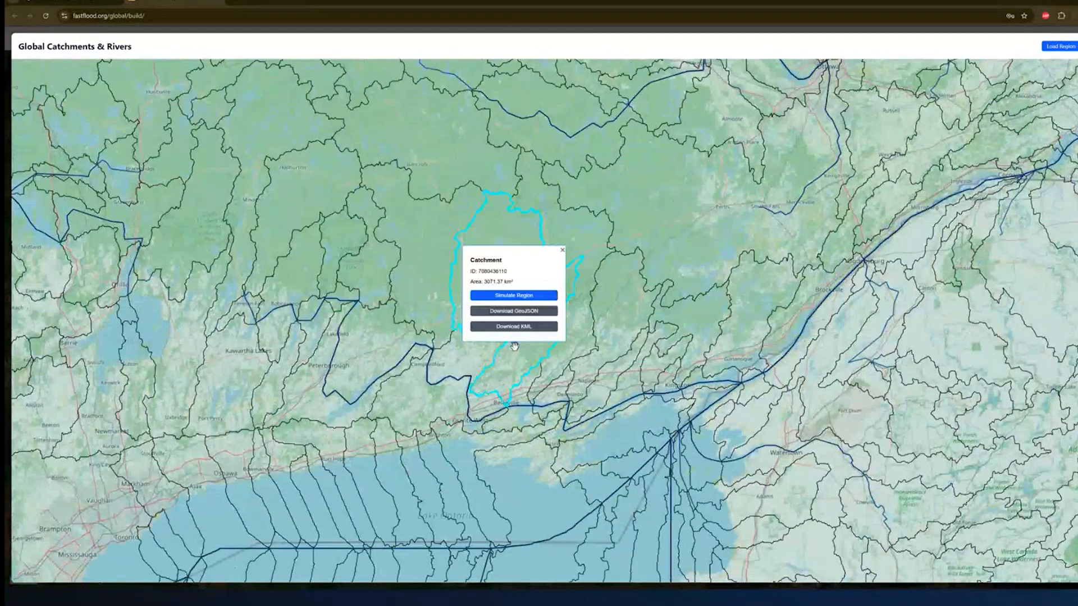
- Skip a larger catchment and select the 215.72 km² catchment instead
{"action": "left_click", "coordinate": [514, 347]}
{"action": "left_click", "coordinate": [563, 251]}
{"action": "scroll", "coordinate": [542, 315], "scroll_direction": "up", "scroll_amount": 5}
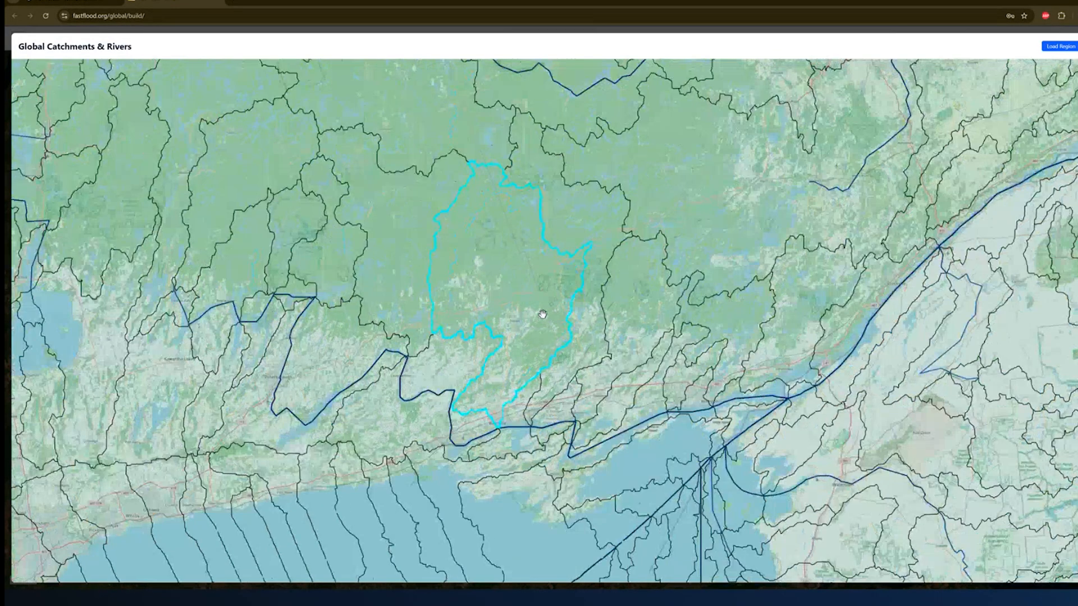
{"action": "scroll", "coordinate": [499, 353], "scroll_direction": "up", "scroll_amount": 3}
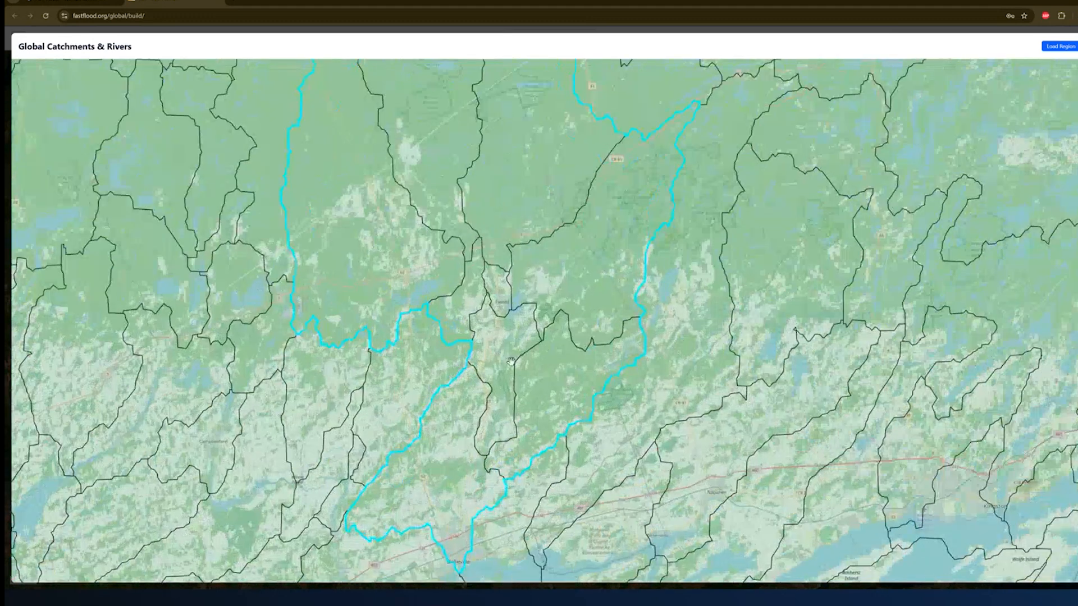
{"action": "left_click", "coordinate": [536, 392]}
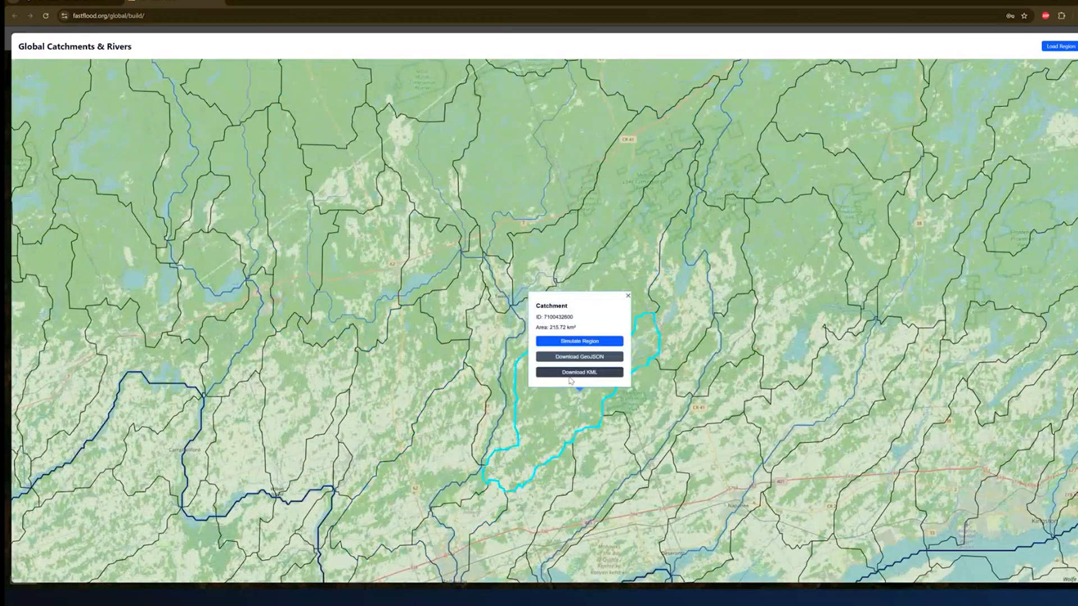
- Run the catchment simulation at High detail and zoom out to see it beside the first result
{"action": "left_click", "coordinate": [580, 342]}
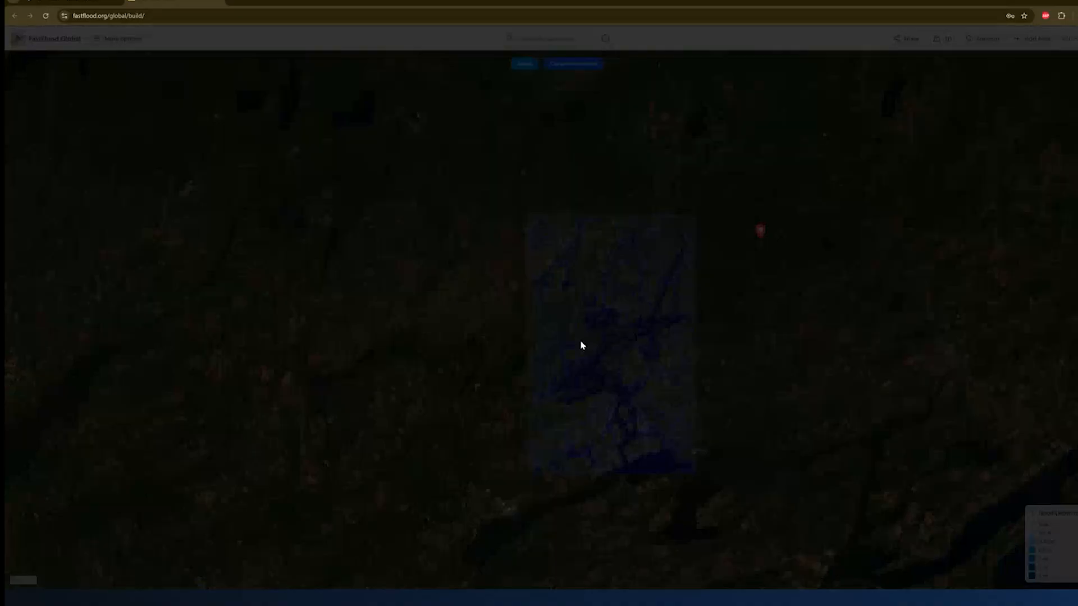
{"action": "left_click", "coordinate": [496, 362]}
{"action": "left_click", "coordinate": [493, 252]}
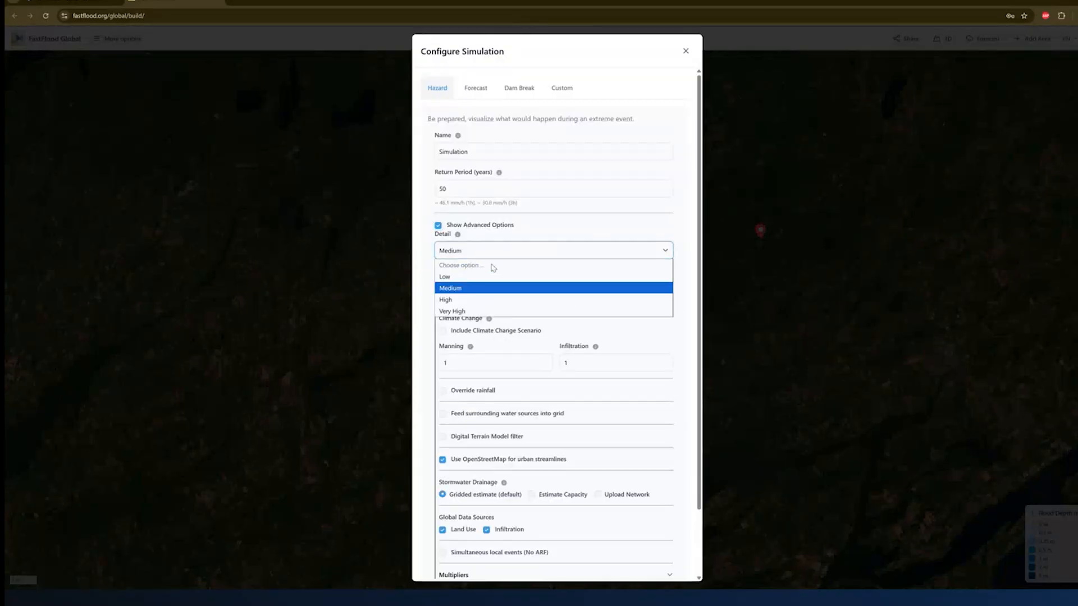
{"action": "left_click", "coordinate": [494, 299]}
{"action": "left_click", "coordinate": [698, 578]}
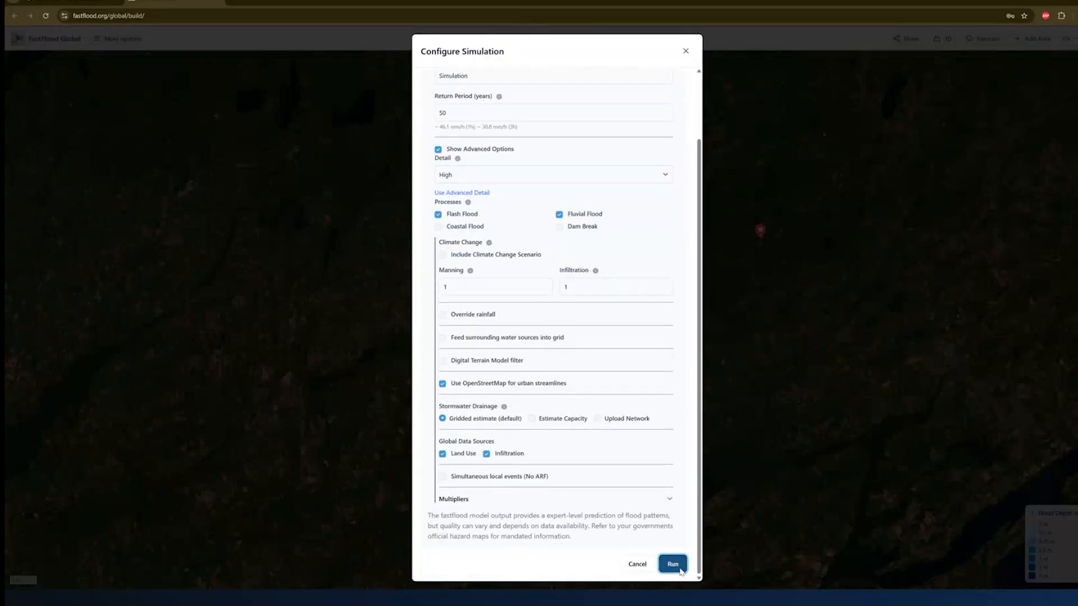
{"action": "left_click", "coordinate": [672, 563]}
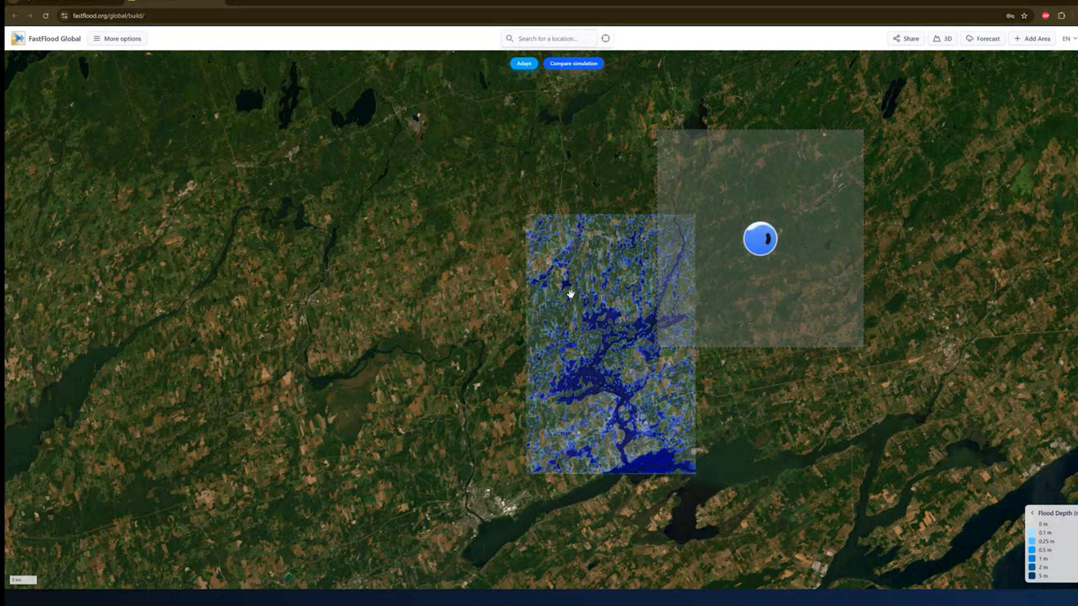
{"action": "scroll", "coordinate": [567, 289], "scroll_direction": "down", "scroll_amount": 5}
{"action": "scroll", "coordinate": [521, 290], "scroll_direction": "down", "scroll_amount": 2}
{"action": "scroll", "coordinate": [335, 295], "scroll_direction": "up", "scroll_amount": 4}
{"action": "scroll", "coordinate": [377, 245], "scroll_direction": "down", "scroll_amount": 1}
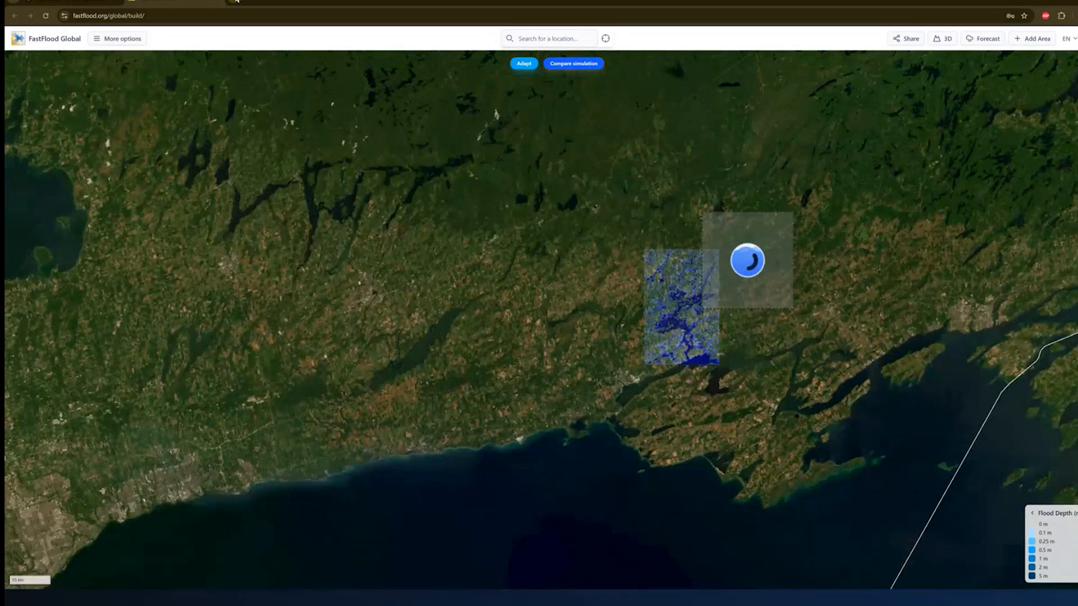
- Load fastflood.org, launch FastFlood Global twice, and snap the two windows left and right
{"action": "left_click", "coordinate": [236, 1]}
{"action": "type", "text": "fastflood.org"}
{"action": "key", "text": "Return"}
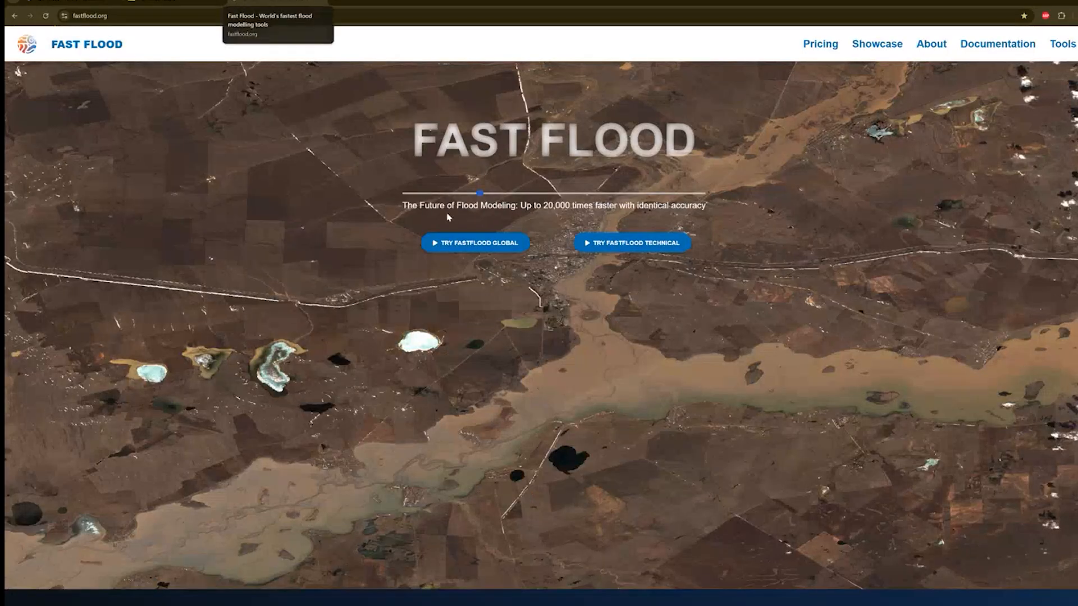
{"action": "left_click", "coordinate": [454, 242]}
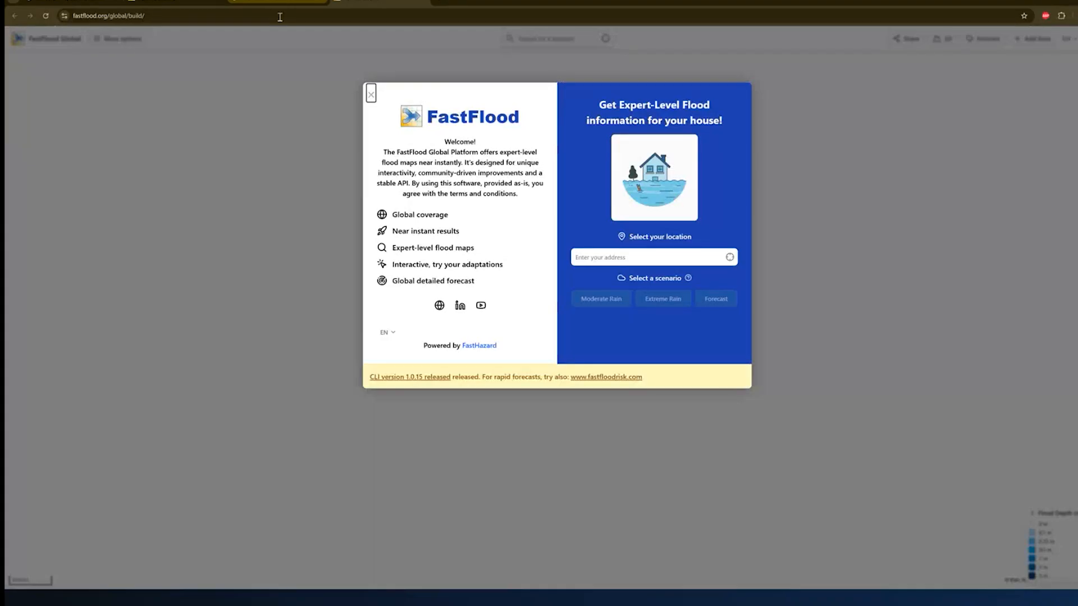
{"action": "left_click", "coordinate": [279, 1]}
{"action": "left_click", "coordinate": [281, 19]}
{"action": "left_click", "coordinate": [465, 243]}
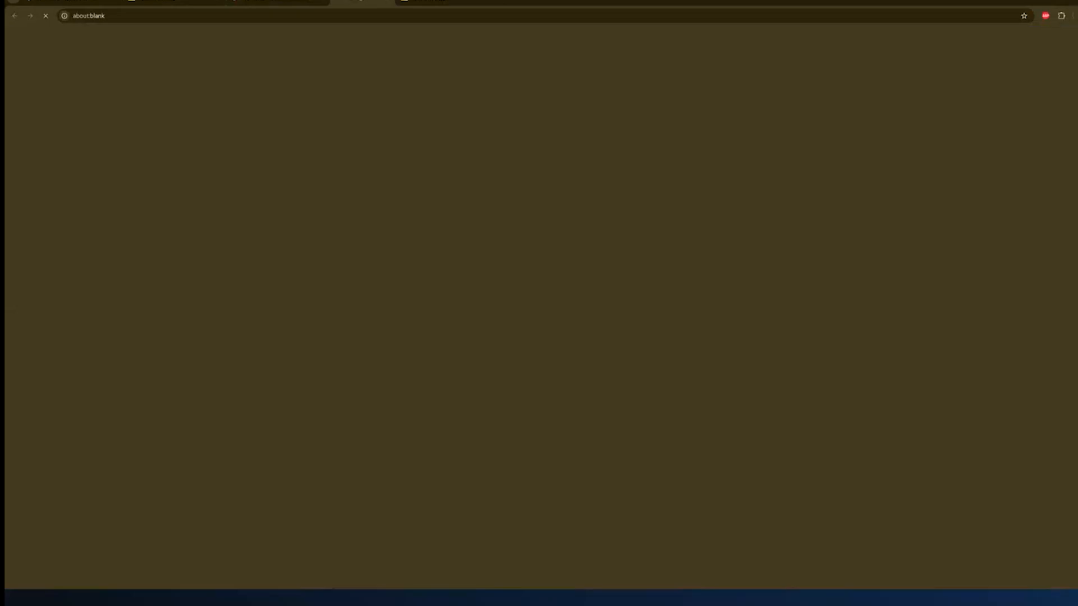
{"action": "left_click_drag", "start_coordinate": [359, 2], "coordinate": [315, 127]}
{"action": "left_click_drag", "start_coordinate": [398, 3], "coordinate": [1075, 284]}
- Snap the other window to the left half and outline an enlarged simulation rectangle over the farmland catchment
{"action": "left_click", "coordinate": [292, 169]}
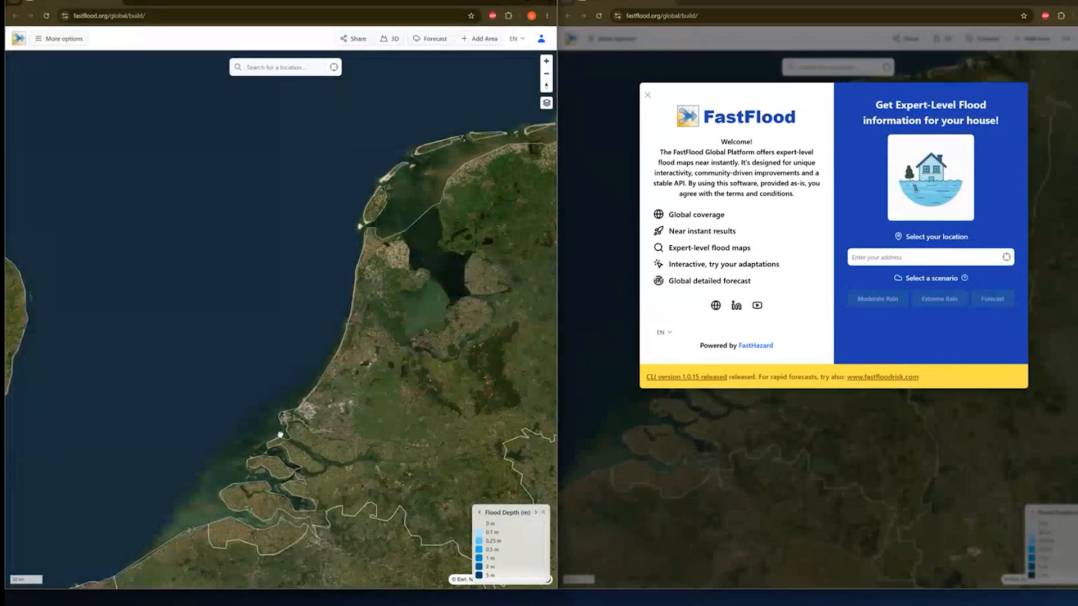
{"action": "scroll", "coordinate": [280, 434], "scroll_direction": "up", "scroll_amount": 10}
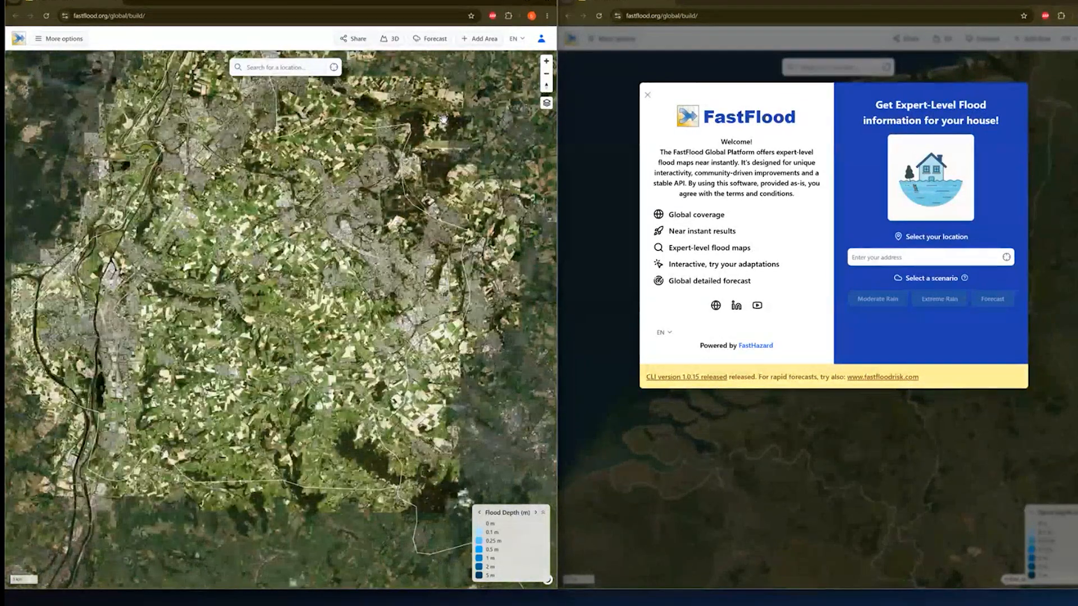
{"action": "left_click", "coordinate": [478, 39]}
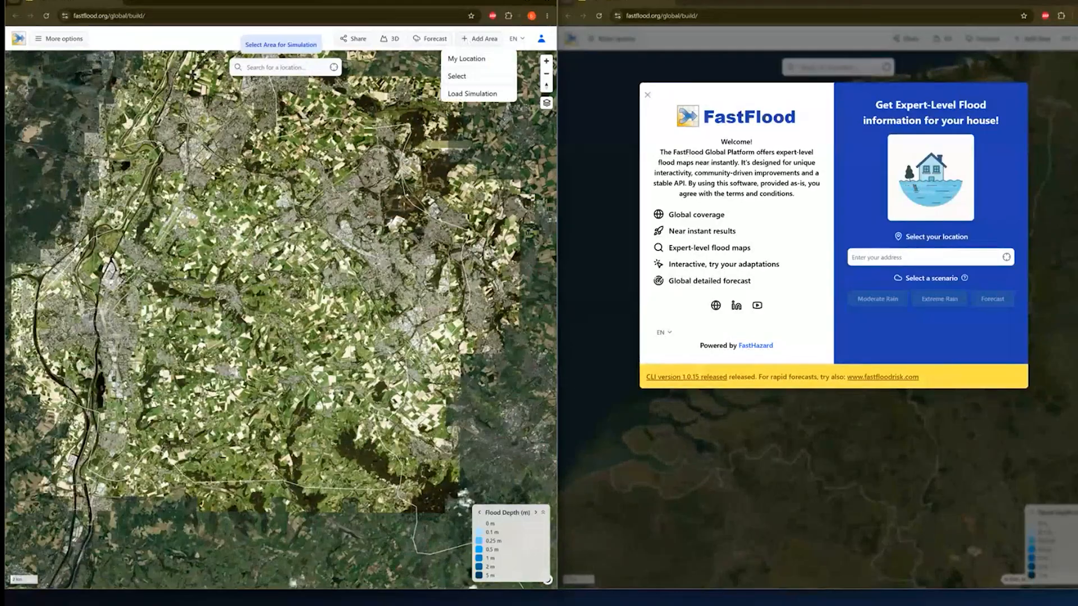
{"action": "mouse_move", "coordinate": [163, 254]}
{"action": "left_mouse_down"}
{"action": "mouse_move", "coordinate": [431, 525]}
{"action": "mouse_move", "coordinate": [468, 544]}
{"action": "mouse_move", "coordinate": [236, 305]}
{"action": "mouse_move", "coordinate": [422, 474]}
{"action": "mouse_move", "coordinate": [424, 512]}
{"action": "left_mouse_up"}
{"action": "scroll", "coordinate": [191, 269], "scroll_direction": "down", "scroll_amount": 5}
{"action": "scroll", "coordinate": [236, 305], "scroll_direction": "up", "scroll_amount": 5}
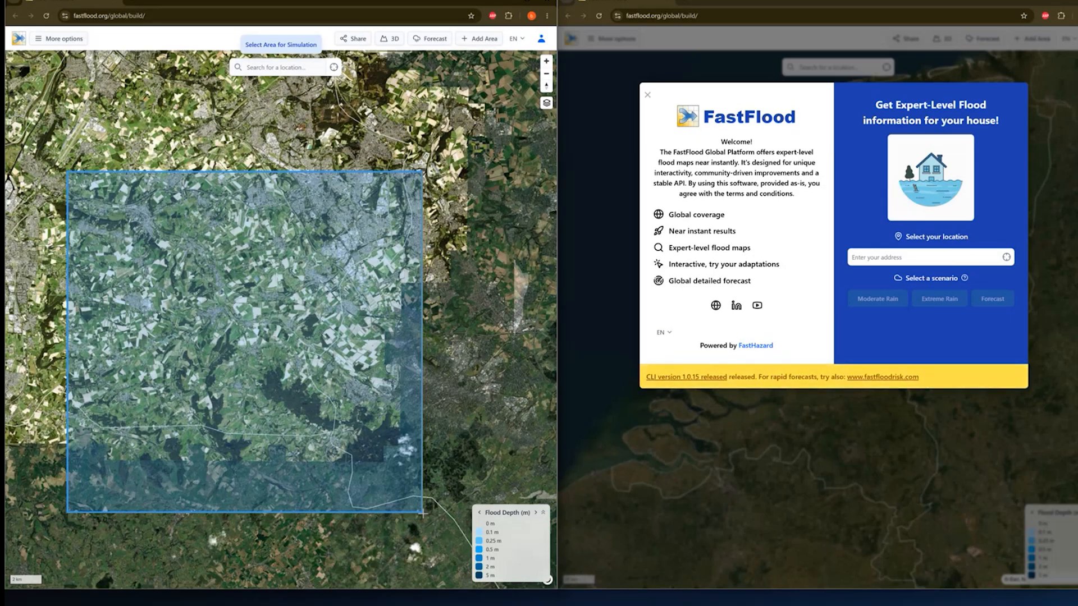
{"action": "left_click_drag", "start_coordinate": [422, 511], "coordinate": [446, 559]}
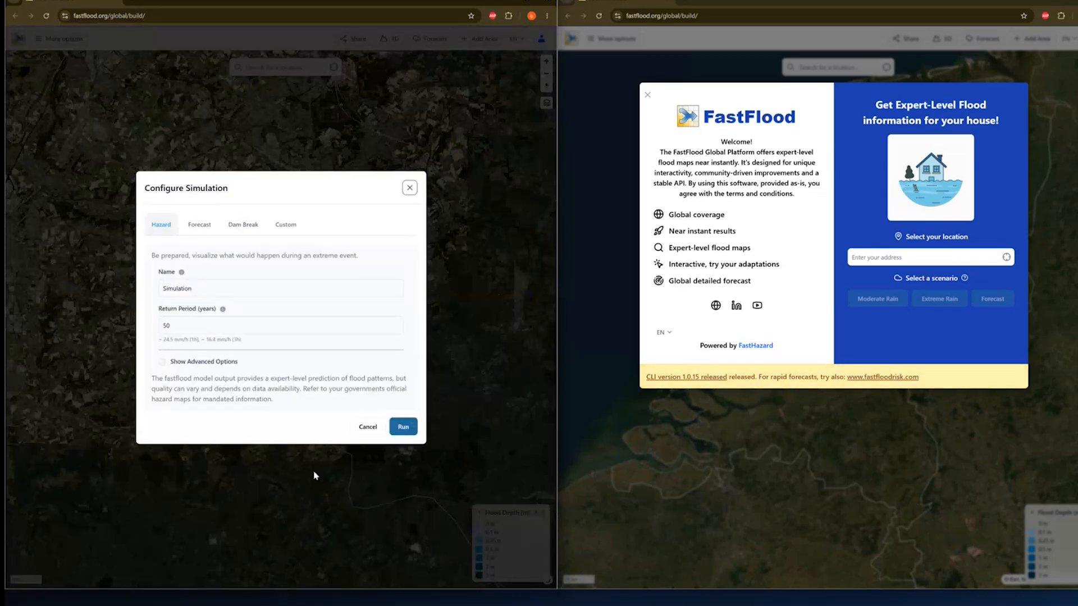
- Enable Simultaneous local events (No ARF), keep Min river drainage area at 100, and run the left simulation
{"action": "left_click", "coordinate": [189, 360]}
{"action": "scroll", "coordinate": [192, 367], "scroll_direction": "down", "scroll_amount": 1}
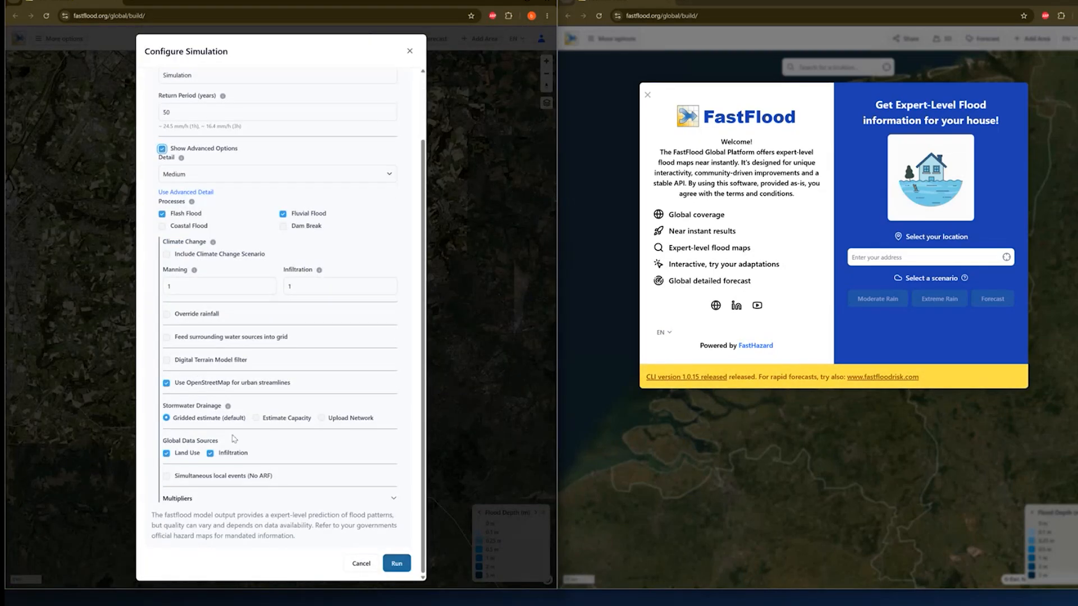
{"action": "left_click", "coordinate": [215, 477]}
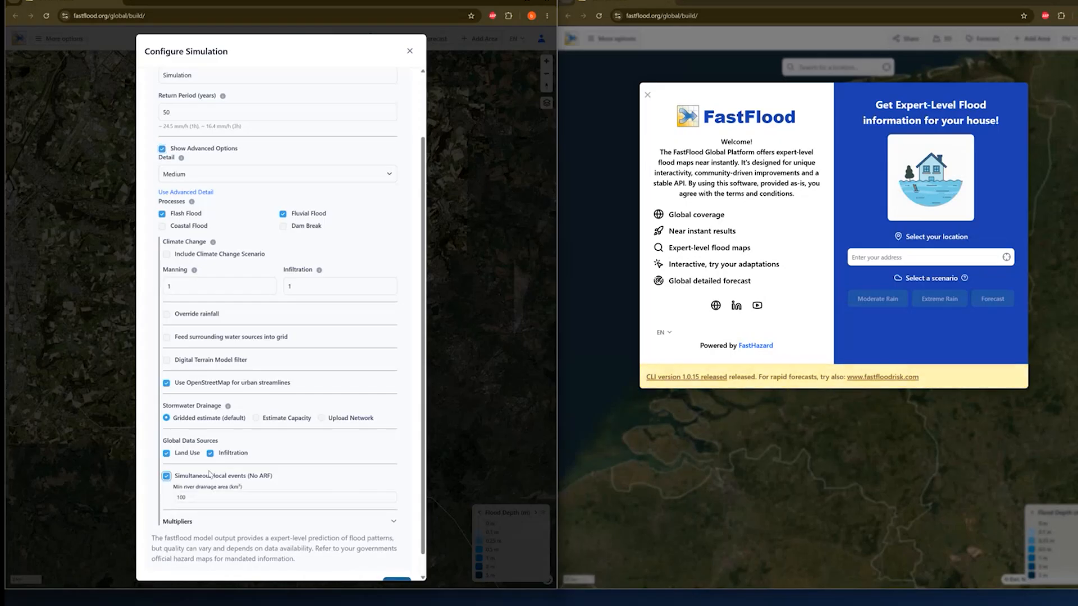
{"action": "scroll", "coordinate": [257, 454], "scroll_direction": "down", "scroll_amount": 1}
{"action": "left_click", "coordinate": [230, 475]}
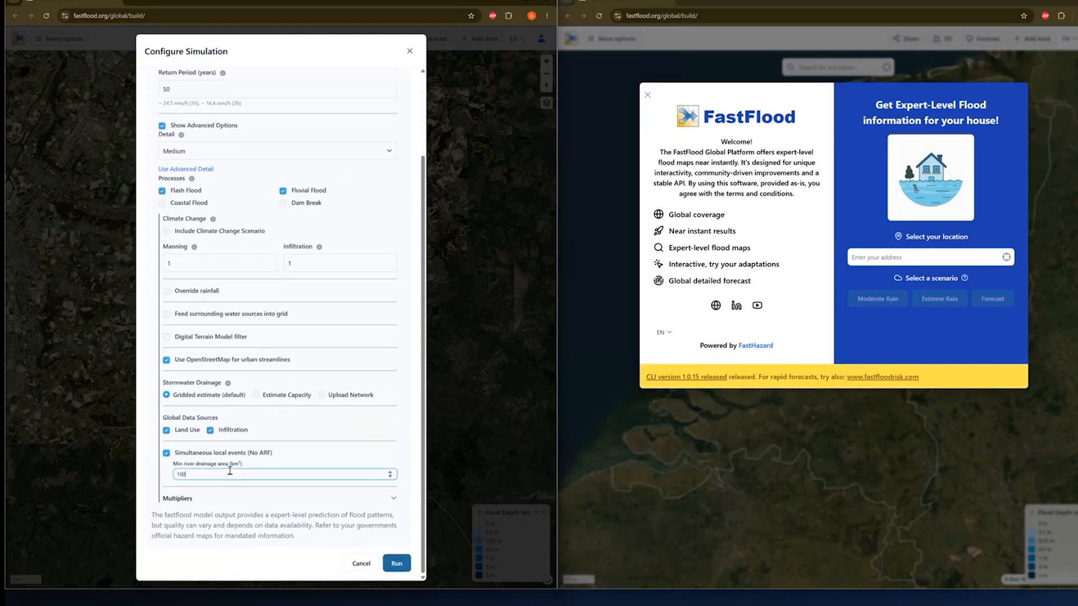
{"action": "double_click", "coordinate": [231, 475]}
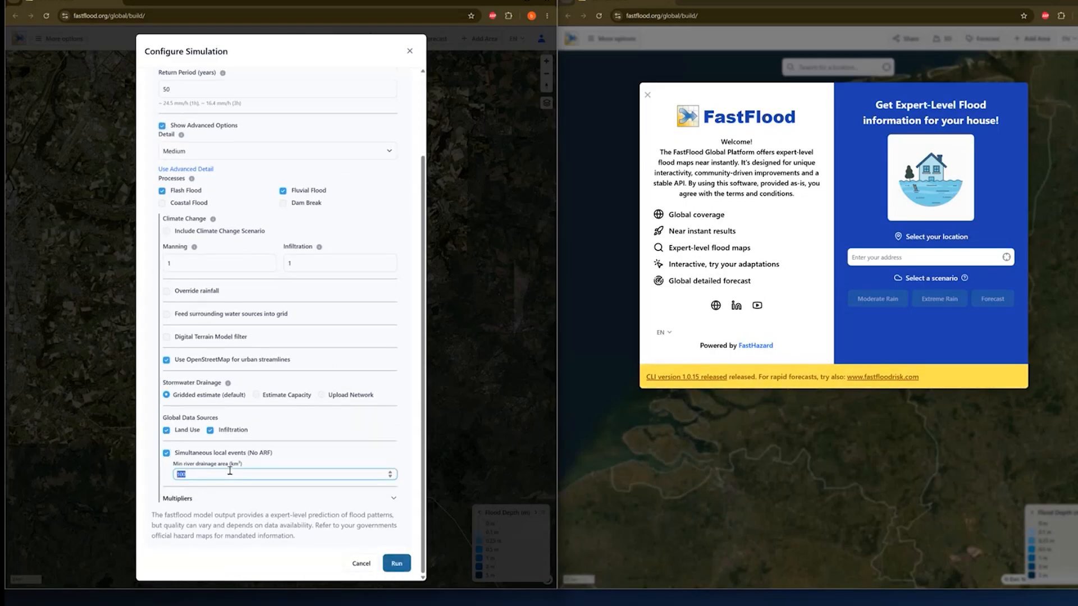
{"action": "left_click", "coordinate": [194, 475]}
{"action": "left_click", "coordinate": [392, 563]}
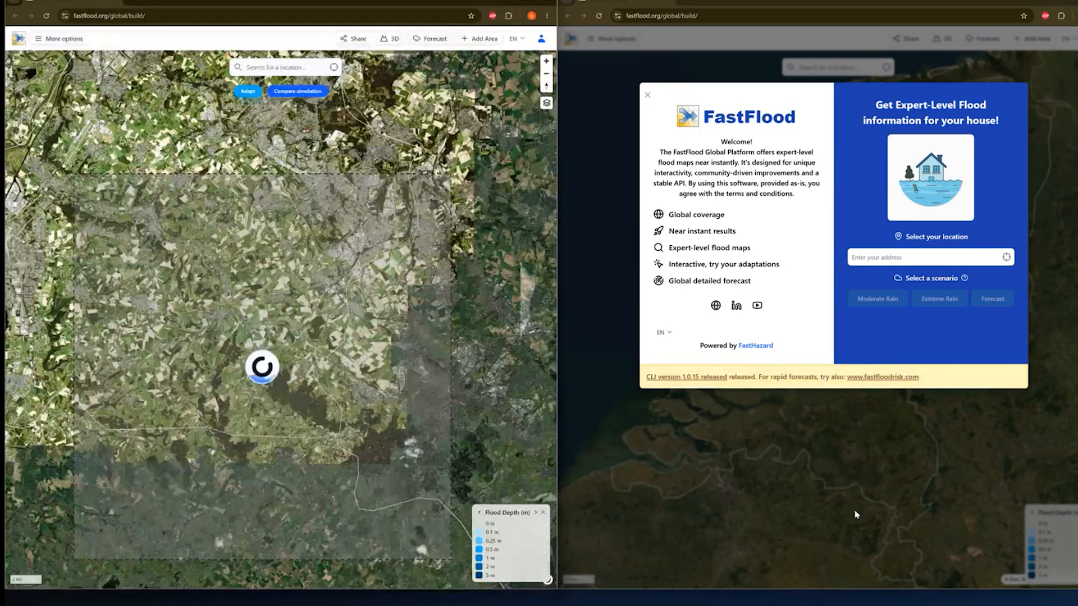
- Dismiss the right window's welcome dialog and outline a simulation area over the same catchment
{"action": "left_click", "coordinate": [854, 512]}
{"action": "scroll", "coordinate": [793, 409], "scroll_direction": "up", "scroll_amount": 5}
{"action": "scroll", "coordinate": [810, 418], "scroll_direction": "up", "scroll_amount": 5}
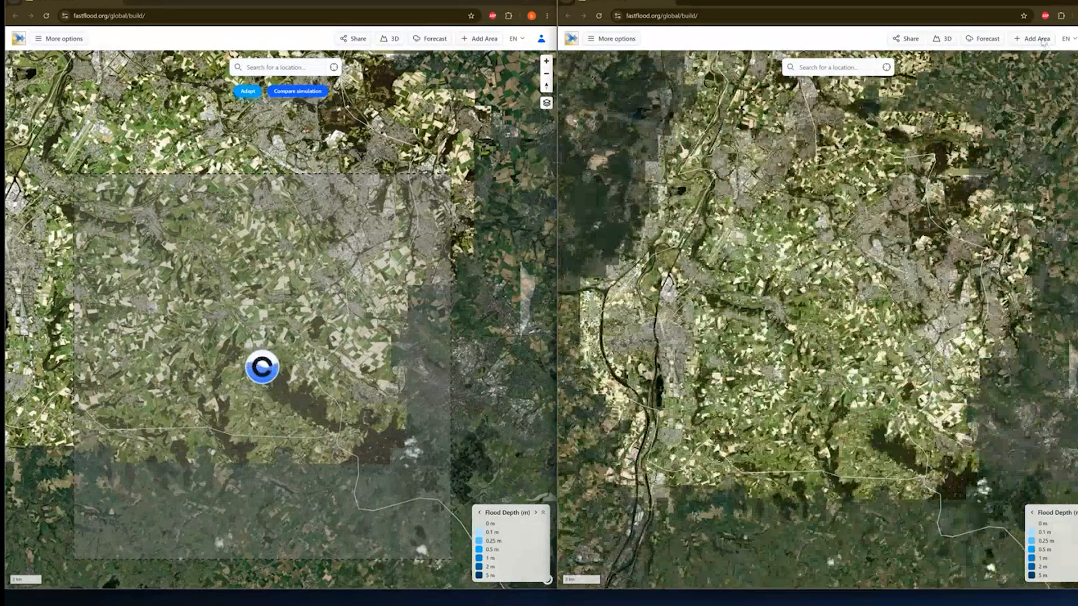
{"action": "left_click", "coordinate": [1032, 38]}
{"action": "left_click", "coordinate": [1037, 73]}
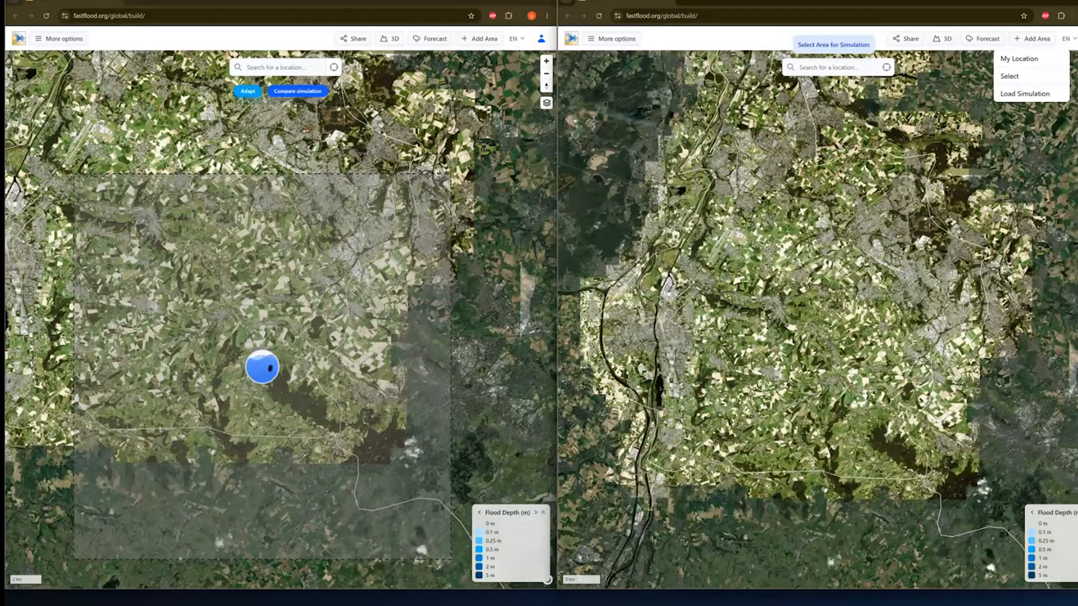
{"action": "left_click_drag", "start_coordinate": [718, 272], "coordinate": [1026, 580]}
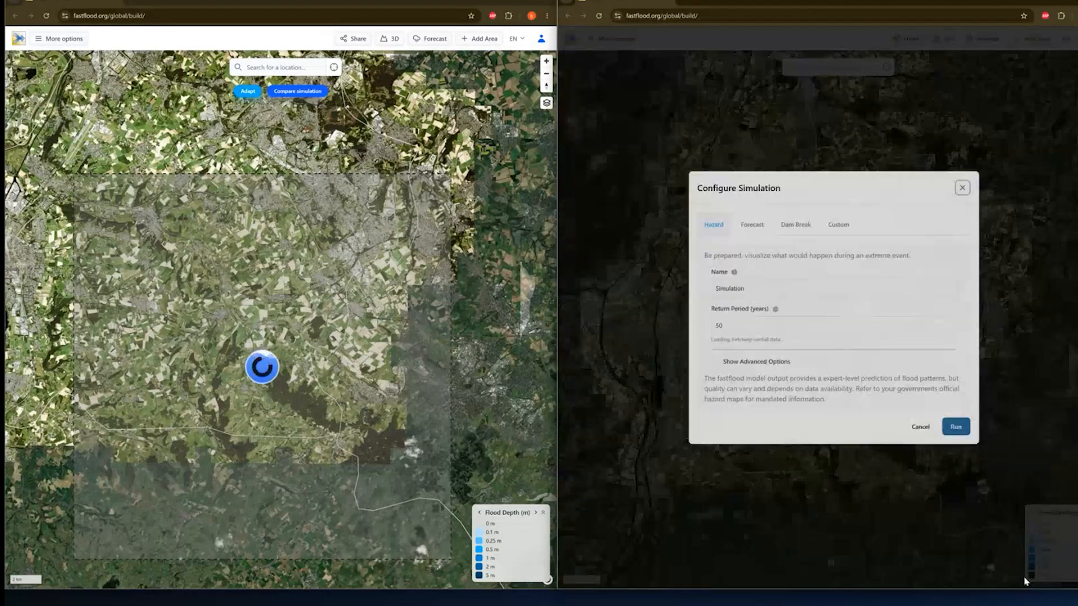
- Run the right simulation with advanced options left off, without simultaneous local events
{"action": "left_click", "coordinate": [755, 362]}
{"action": "scroll", "coordinate": [786, 449], "scroll_direction": "down", "scroll_amount": 2}
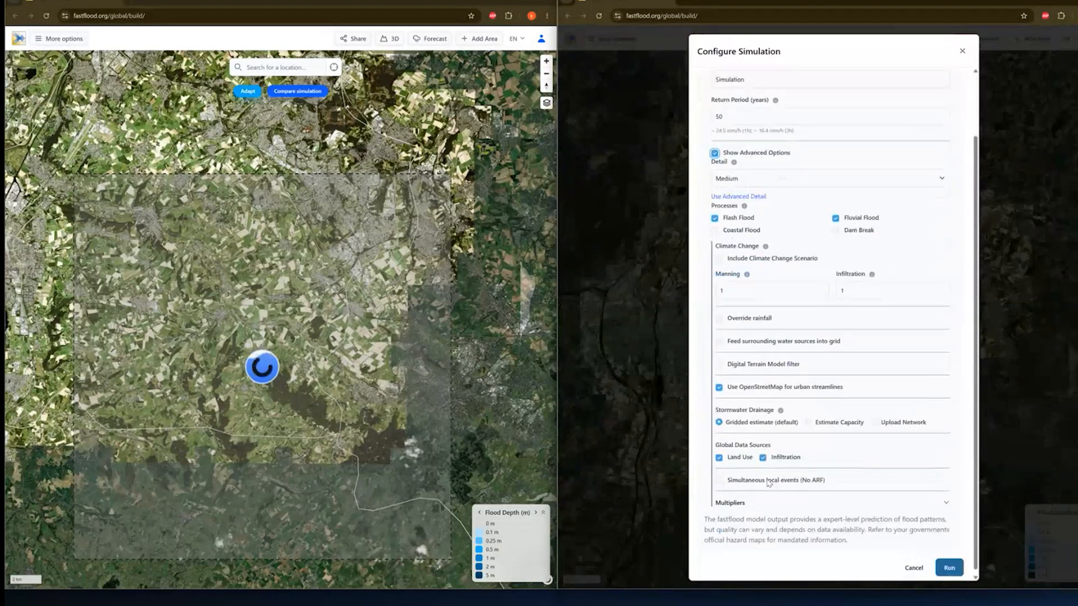
{"action": "scroll", "coordinate": [832, 504], "scroll_direction": "up", "scroll_amount": 3}
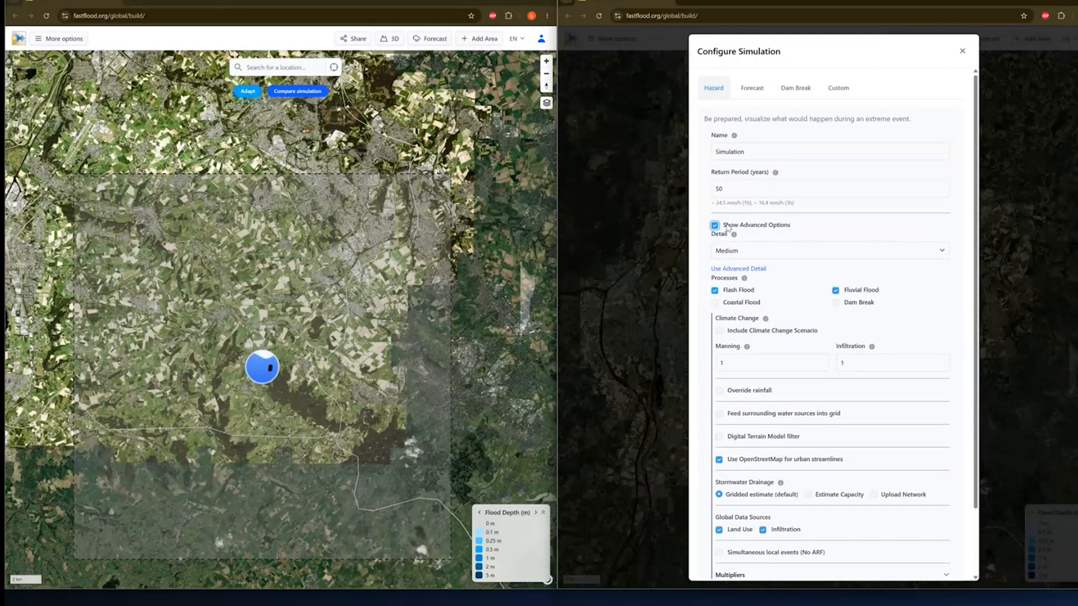
{"action": "left_click", "coordinate": [727, 224]}
{"action": "left_click", "coordinate": [954, 428]}
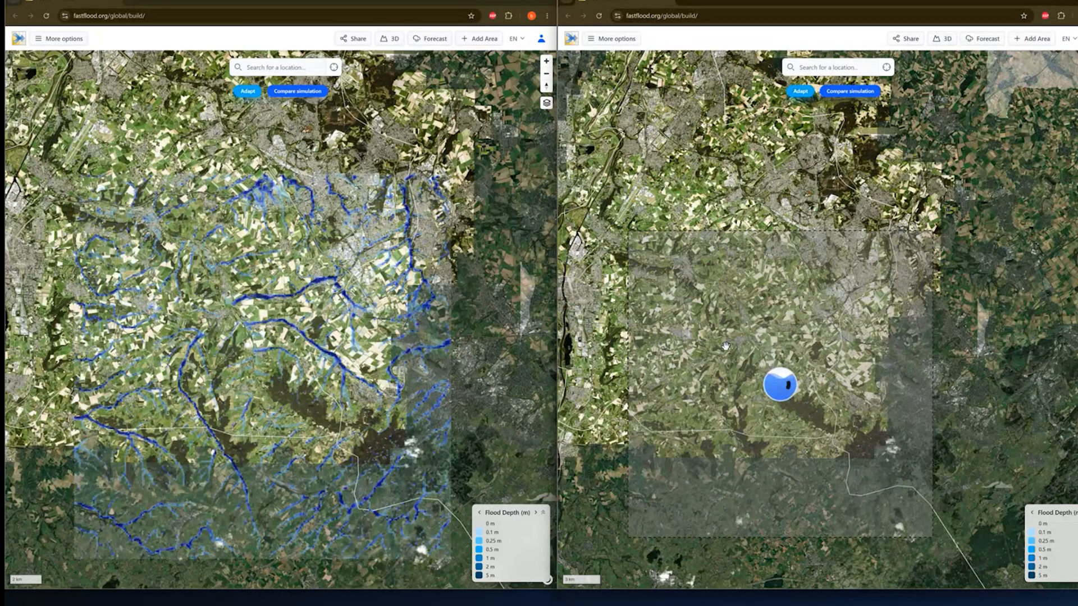
- Zoom the left map and pan the right map so both frame the same catchment
{"action": "scroll", "coordinate": [286, 440], "scroll_direction": "up", "scroll_amount": 3}
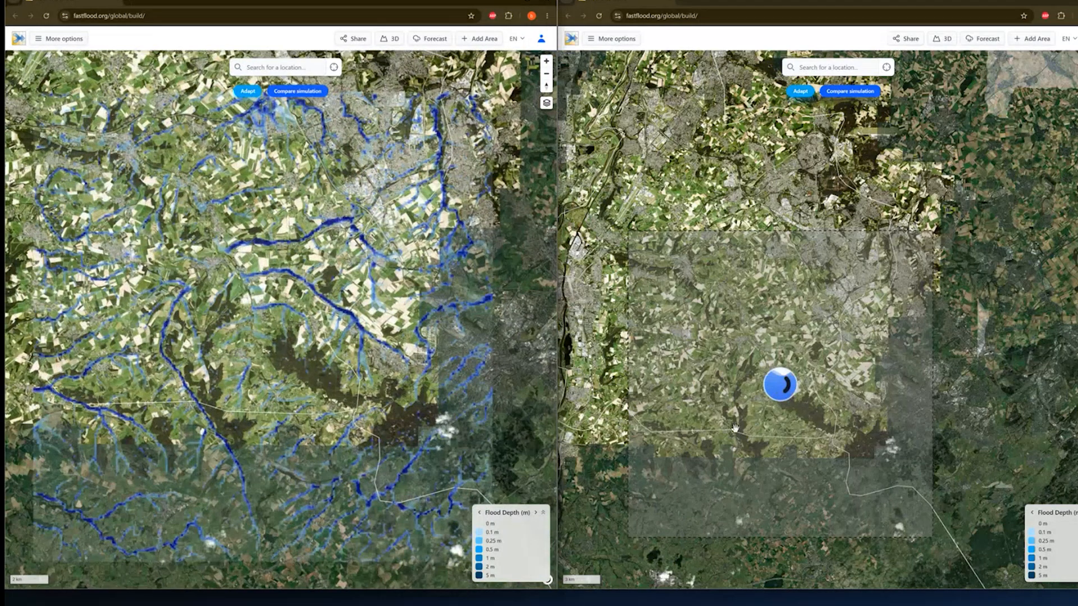
{"action": "scroll", "coordinate": [735, 434], "scroll_direction": "up", "scroll_amount": 2}
{"action": "left_click_drag", "start_coordinate": [735, 433], "coordinate": [731, 370]}
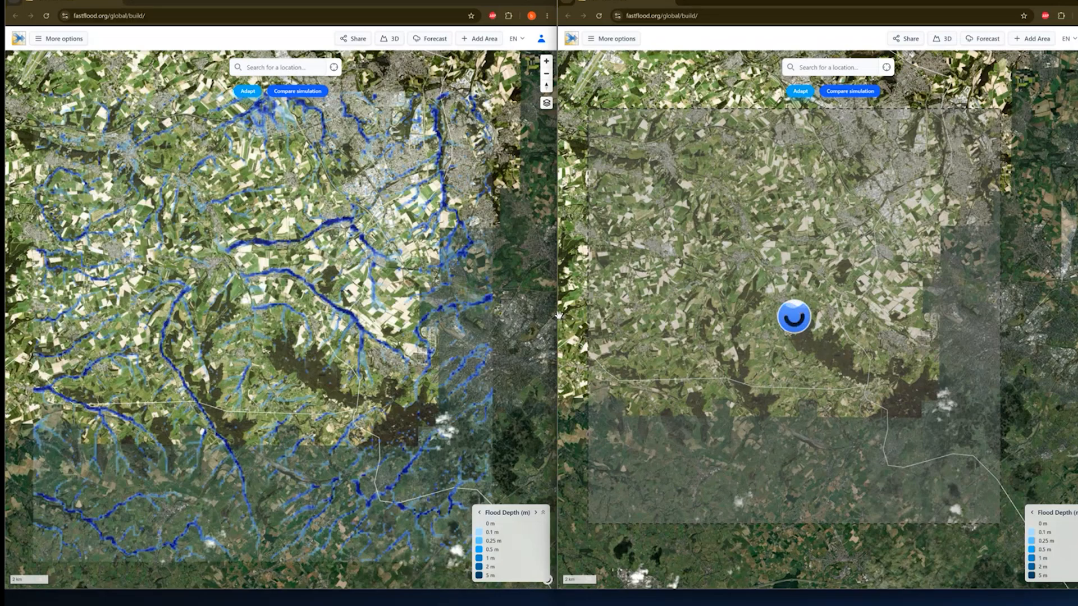
- Watch the simulation list until the right run finishes, then center the right map on its flood result
{"action": "left_click", "coordinate": [617, 39]}
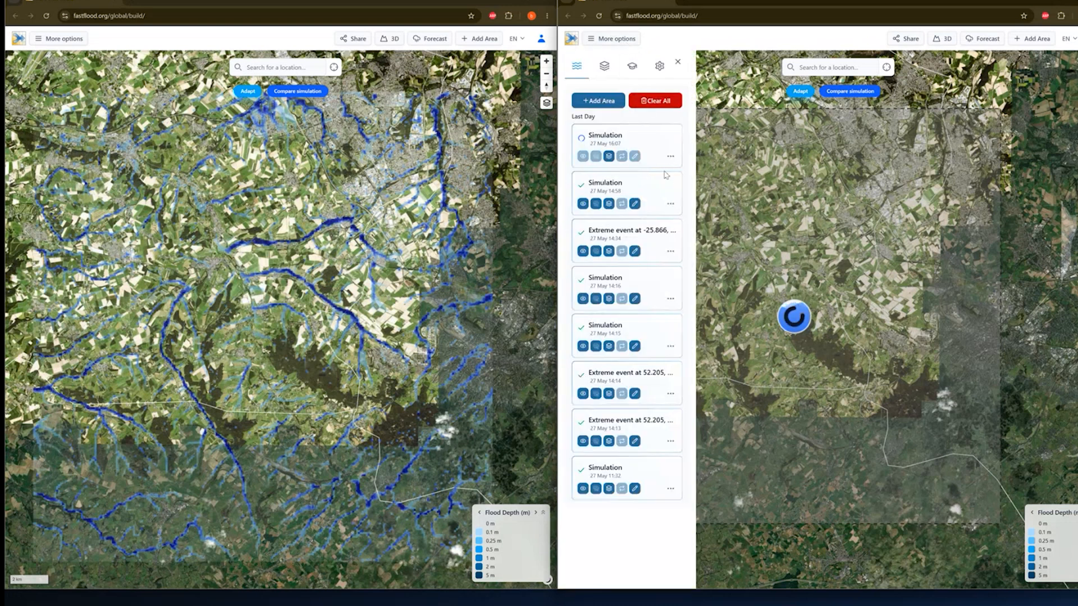
{"action": "scroll", "coordinate": [742, 203], "scroll_direction": "down", "scroll_amount": 3}
{"action": "left_click_drag", "start_coordinate": [755, 208], "coordinate": [858, 213]}
{"action": "scroll", "coordinate": [926, 163], "scroll_direction": "up", "scroll_amount": 1}
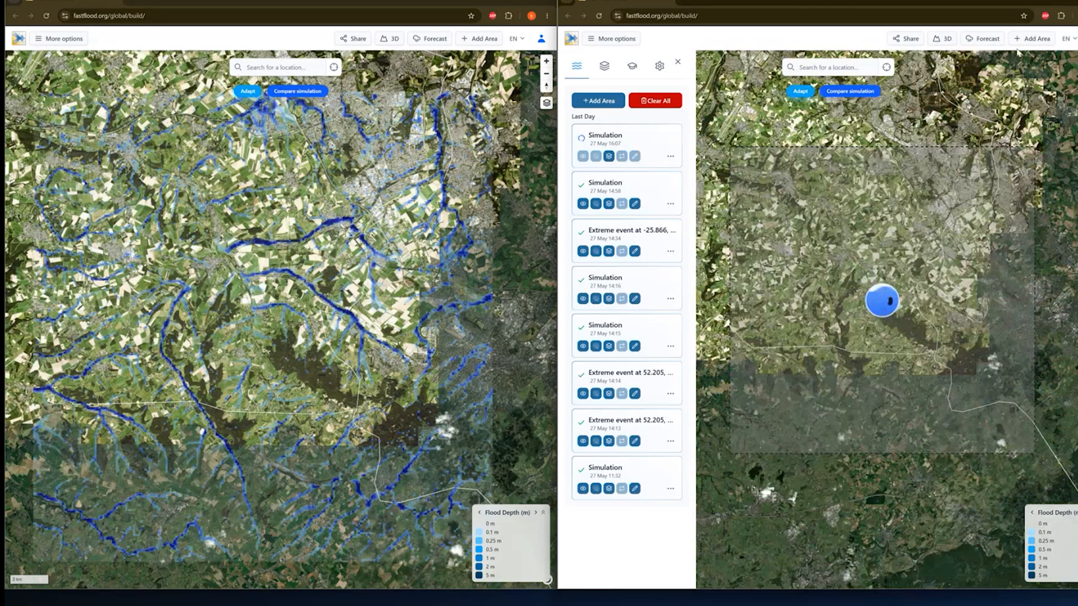
{"action": "scroll", "coordinate": [874, 241], "scroll_direction": "up", "scroll_amount": 3}
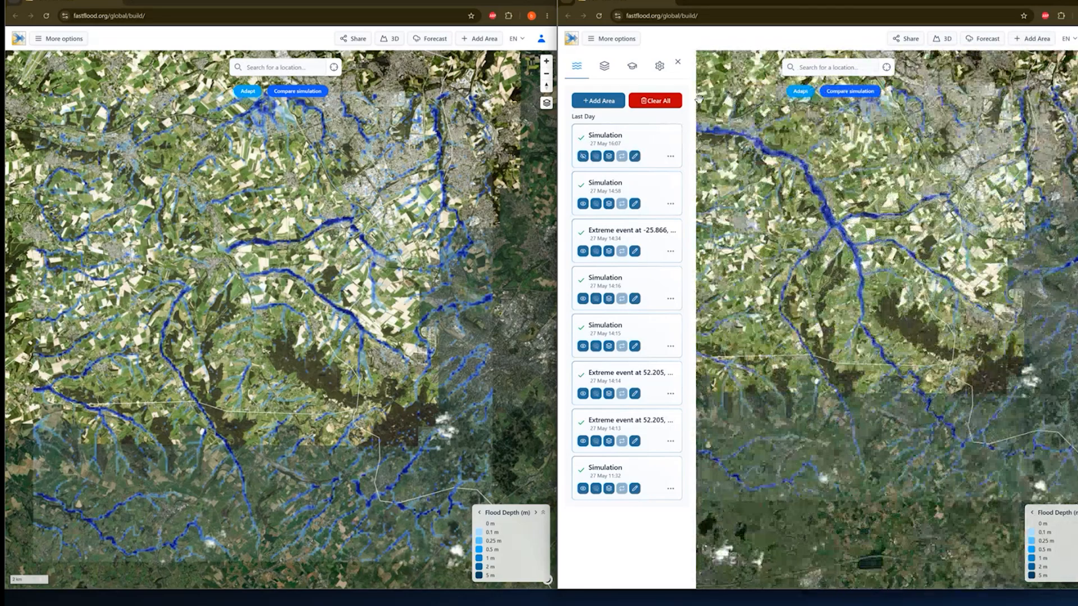
{"action": "left_click", "coordinate": [677, 62]}
{"action": "left_click_drag", "start_coordinate": [886, 227], "coordinate": [860, 226]}
{"action": "scroll", "coordinate": [861, 226], "scroll_direction": "up", "scroll_amount": 3}
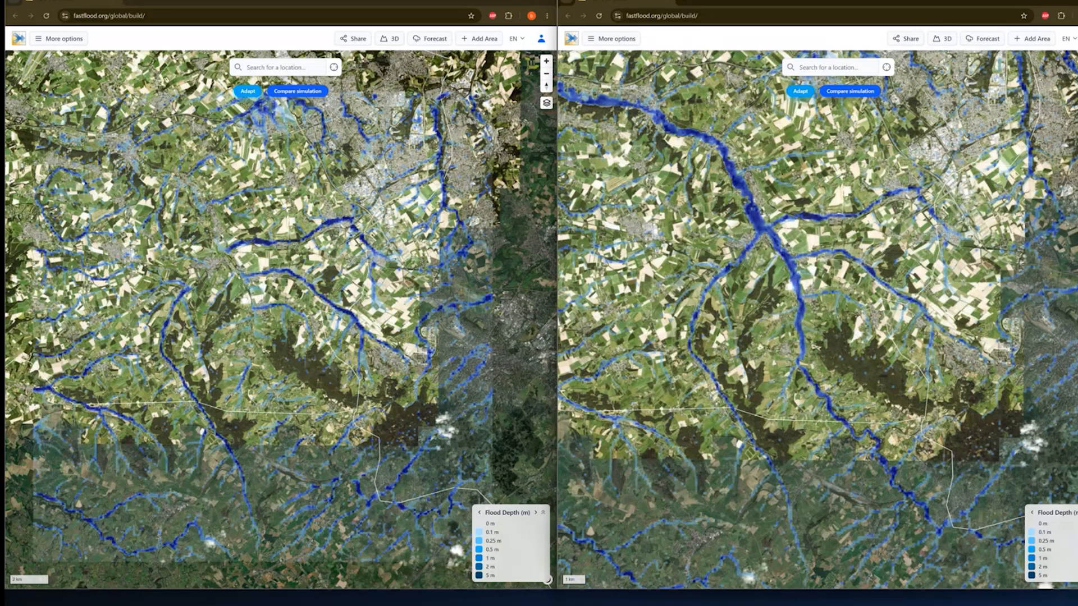
- Minimize both FastFlood windows and the browser, then advance the slideshow to the Flash Floods settings slide
{"action": "left_click_drag", "start_coordinate": [447, 0], "coordinate": [458, 84]}
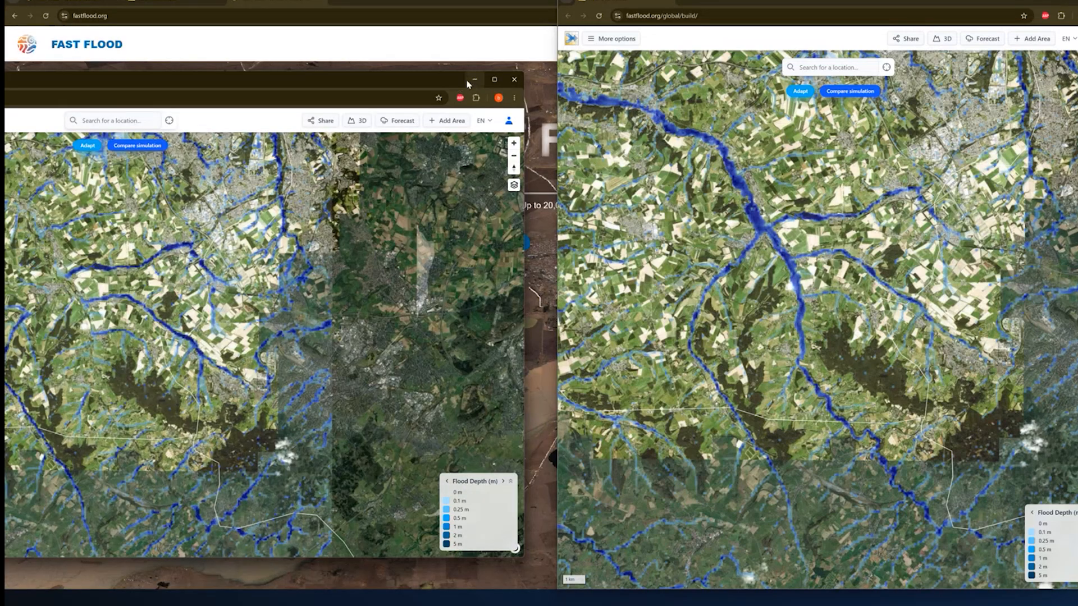
{"action": "left_click", "coordinate": [473, 82]}
{"action": "left_click", "coordinate": [1059, 1]}
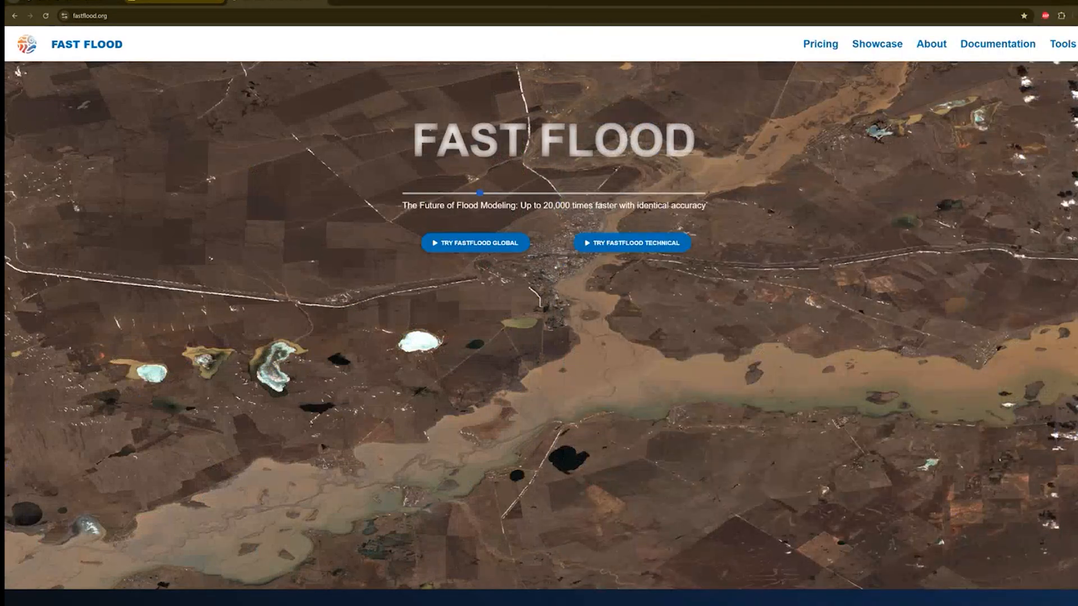
{"action": "left_click", "coordinate": [179, 1]}
{"action": "scroll", "coordinate": [758, 330], "scroll_direction": "up", "scroll_amount": 3}
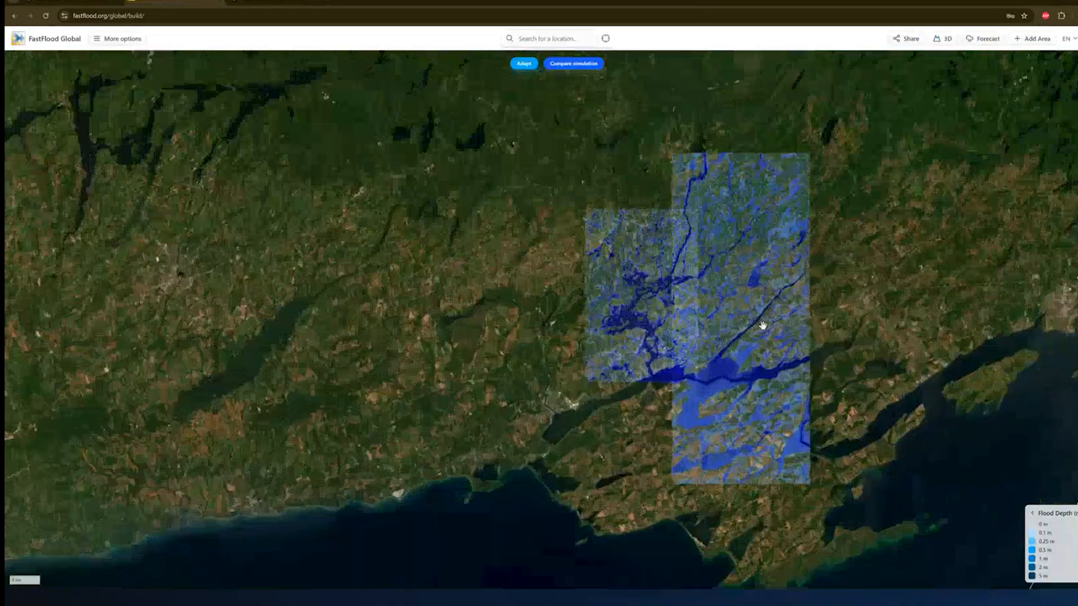
{"action": "left_click", "coordinate": [1059, 2]}
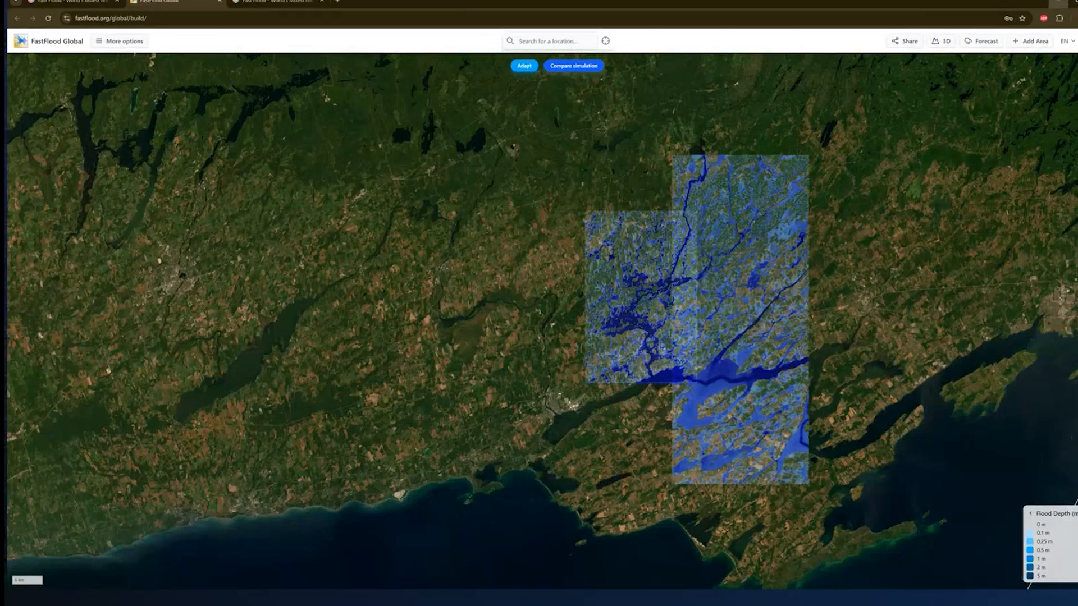
{"action": "left_click", "coordinate": [543, 215]}
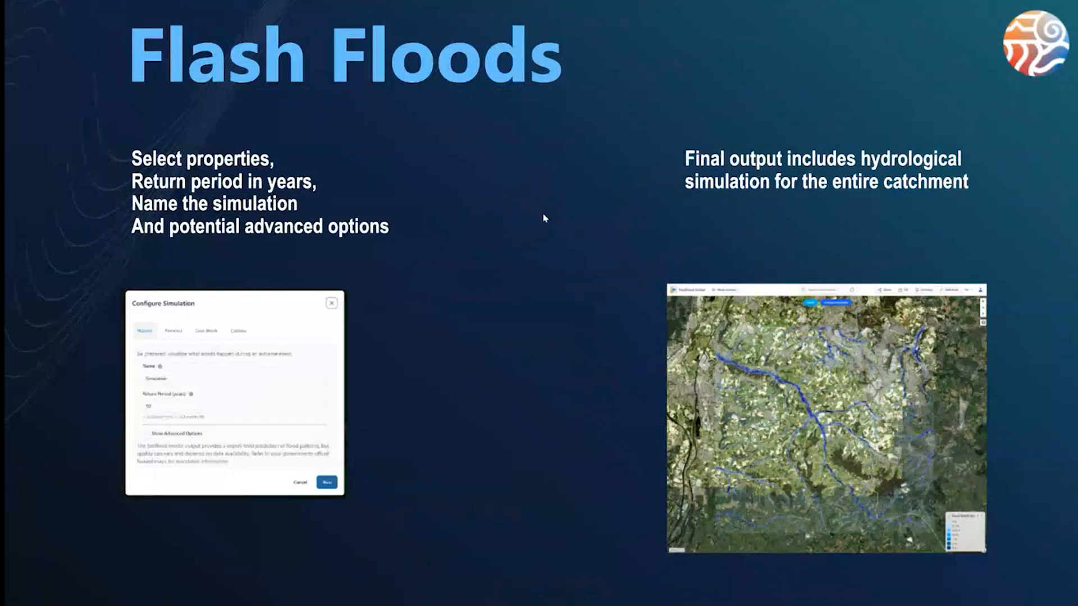
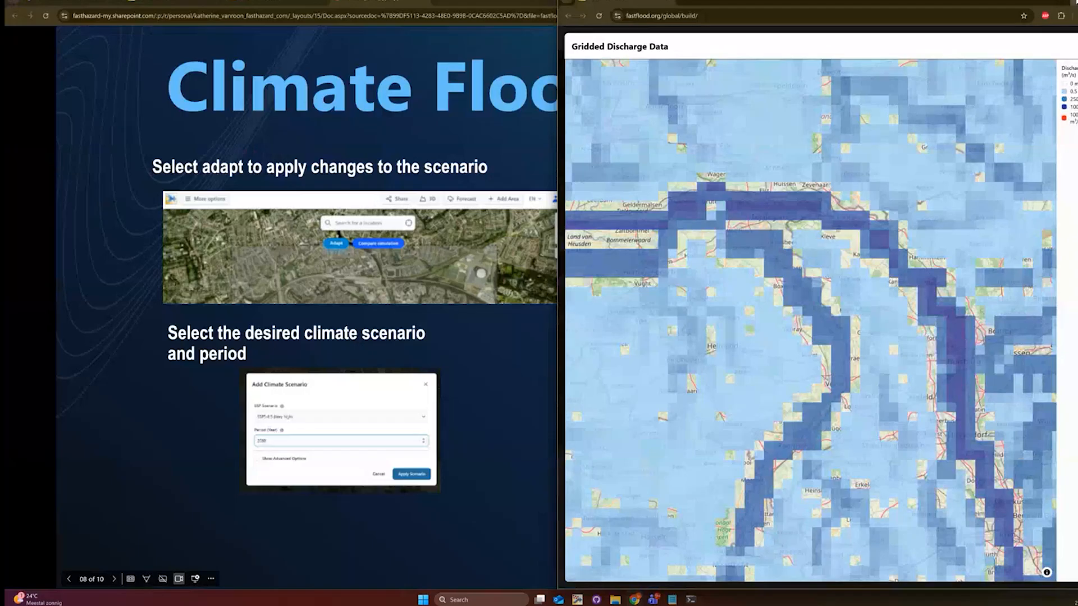
- Maximize the FastFlood Global window showing the gridded discharge map
{"action": "left_click", "coordinate": [1075, 2]}
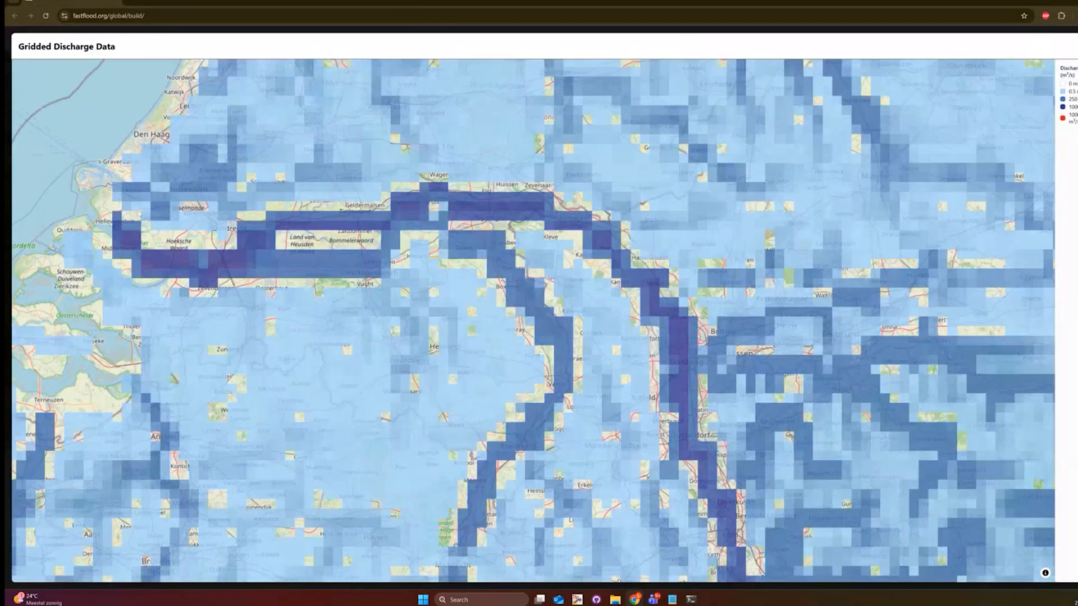
- Close the Gridded Discharge Data and Global Stations views
{"action": "left_click", "coordinate": [1076, 47]}
{"action": "scroll", "coordinate": [830, 181], "scroll_direction": "down", "scroll_amount": 3}
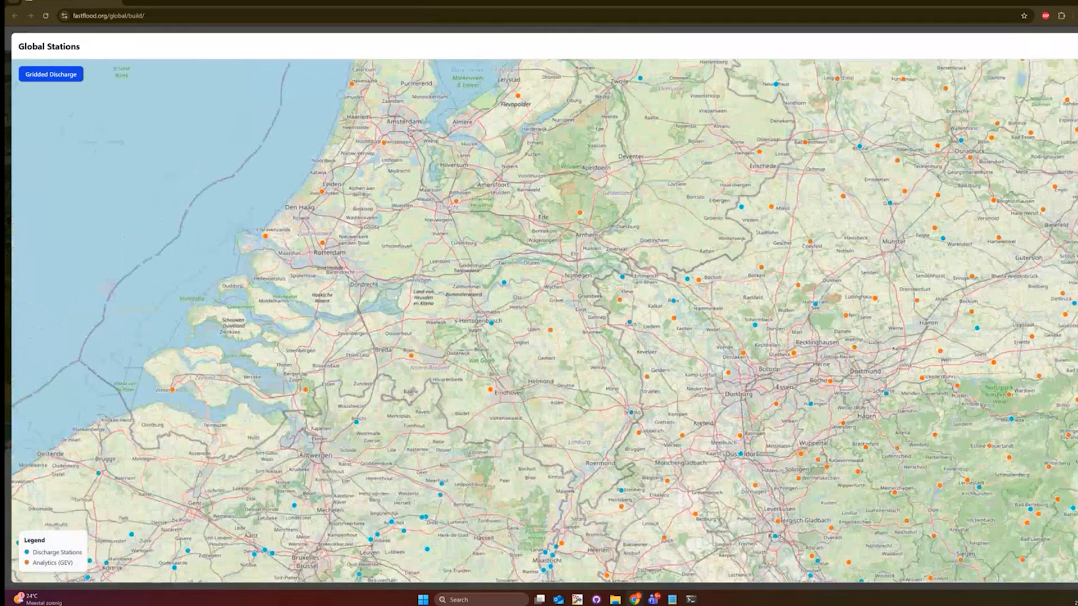
{"action": "left_click", "coordinate": [1075, 47]}
{"action": "scroll", "coordinate": [975, 278], "scroll_direction": "down", "scroll_amount": 8}
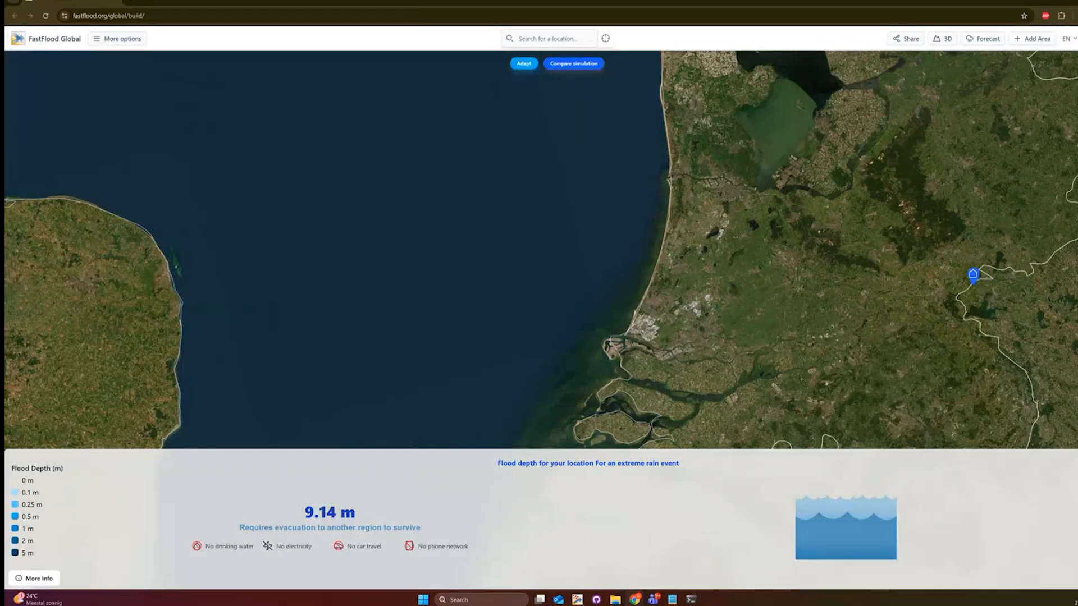
- Pan the map south from Europe to Africa
{"action": "scroll", "coordinate": [952, 225], "scroll_direction": "down", "scroll_amount": 8}
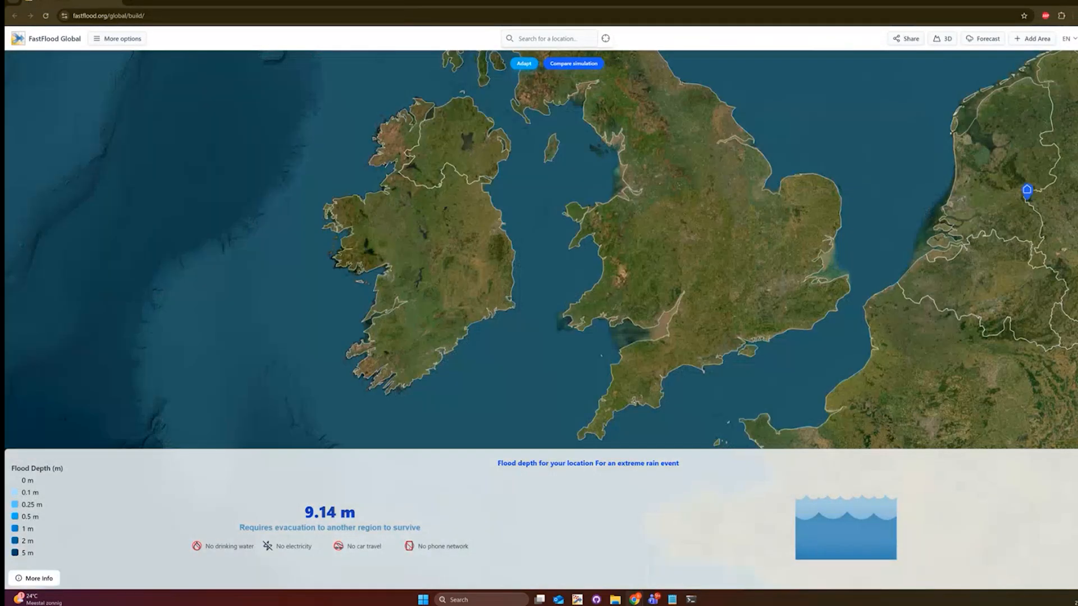
{"action": "scroll", "coordinate": [953, 225], "scroll_direction": "down", "scroll_amount": 1}
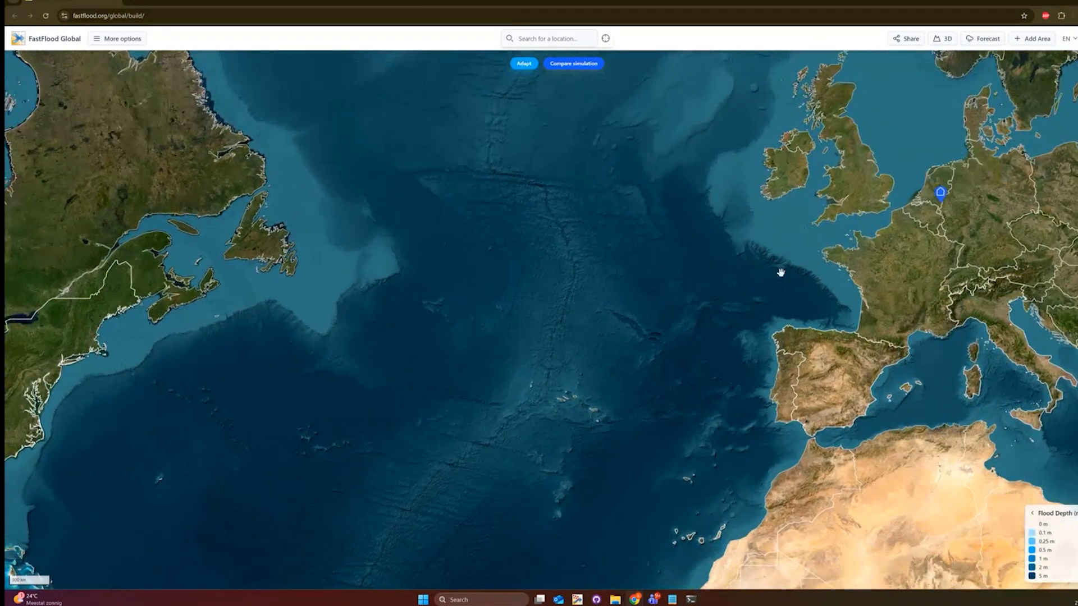
{"action": "left_click_drag", "start_coordinate": [779, 272], "coordinate": [589, 170]}
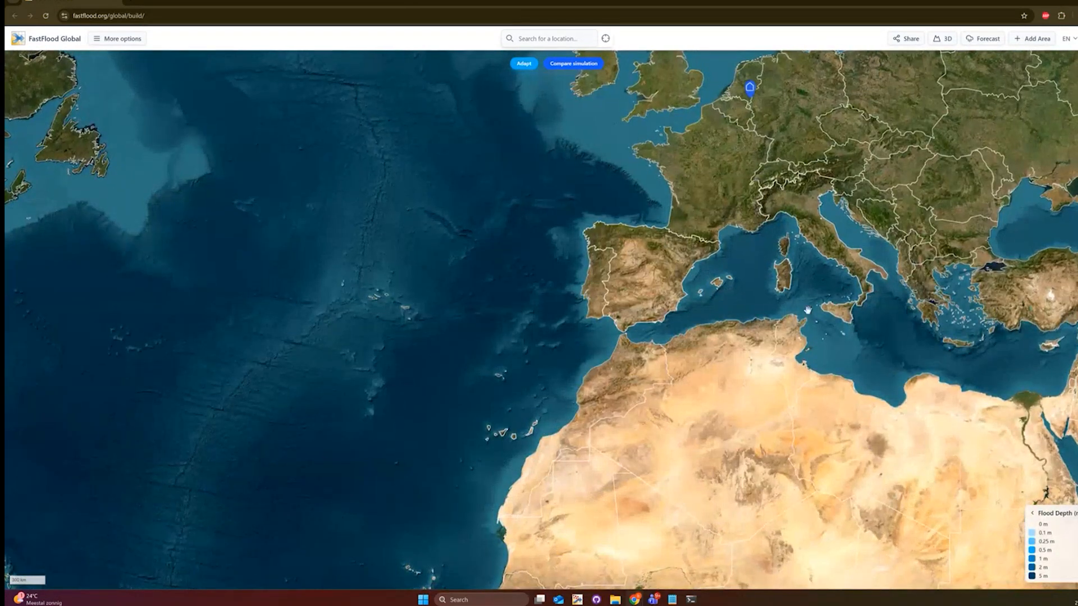
{"action": "left_click_drag", "start_coordinate": [862, 334], "coordinate": [634, 149]}
{"action": "scroll", "coordinate": [720, 282], "scroll_direction": "down", "scroll_amount": 2}
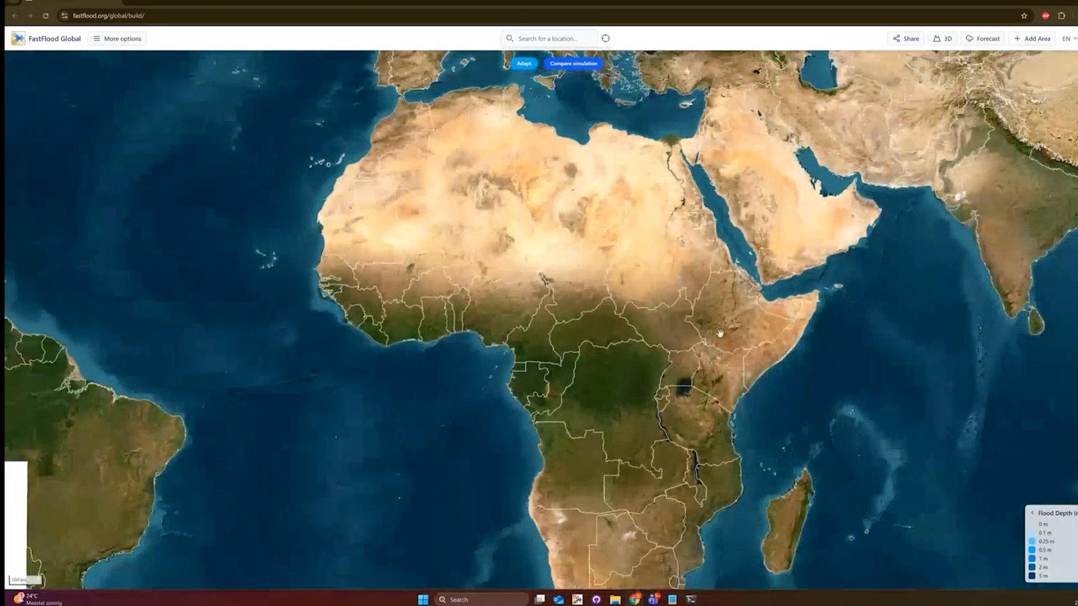
{"action": "left_click_drag", "start_coordinate": [719, 339], "coordinate": [712, 273]}
{"action": "scroll", "coordinate": [706, 424], "scroll_direction": "up", "scroll_amount": 1}
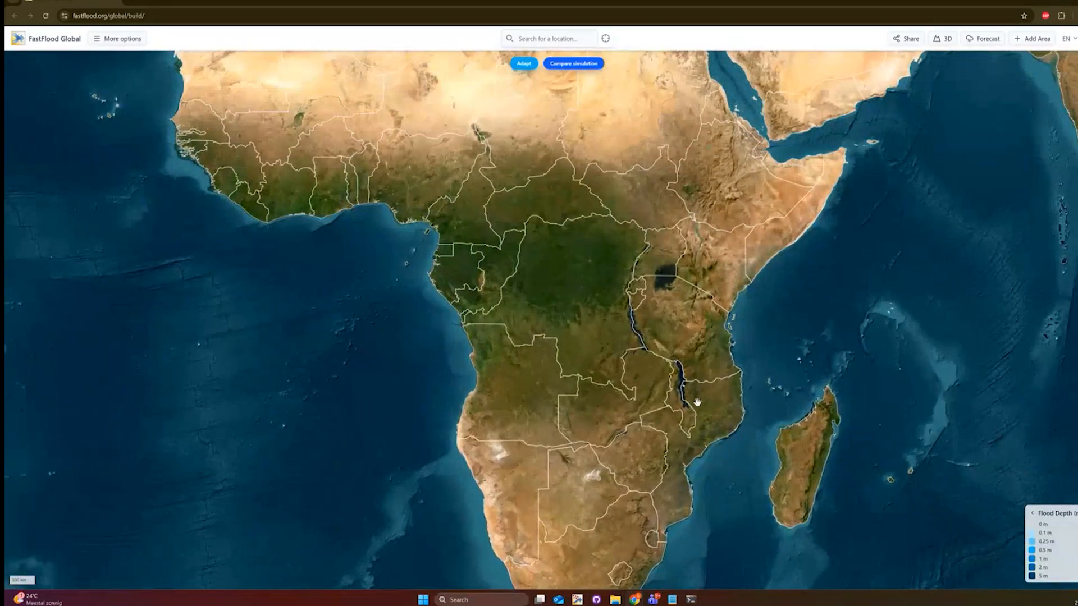
- Pan east to Asia and zoom in on the west coast of peninsular Malaysia
{"action": "left_click_drag", "start_coordinate": [898, 215], "coordinate": [590, 418]}
{"action": "left_click_drag", "start_coordinate": [982, 353], "coordinate": [608, 410]}
{"action": "scroll", "coordinate": [622, 364], "scroll_direction": "up", "scroll_amount": 3}
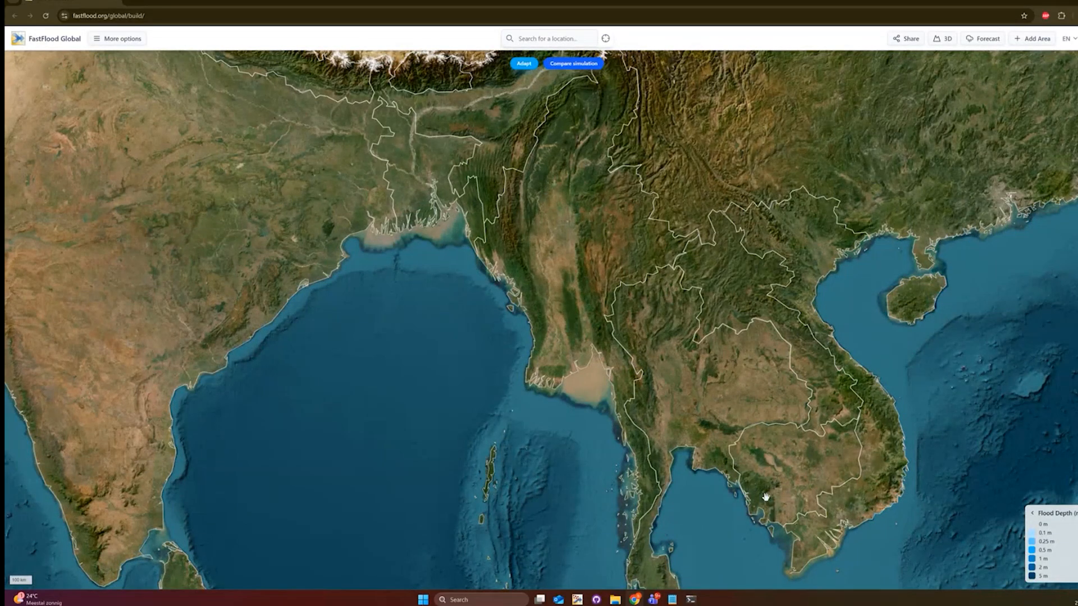
{"action": "left_click_drag", "start_coordinate": [761, 504], "coordinate": [735, 303]}
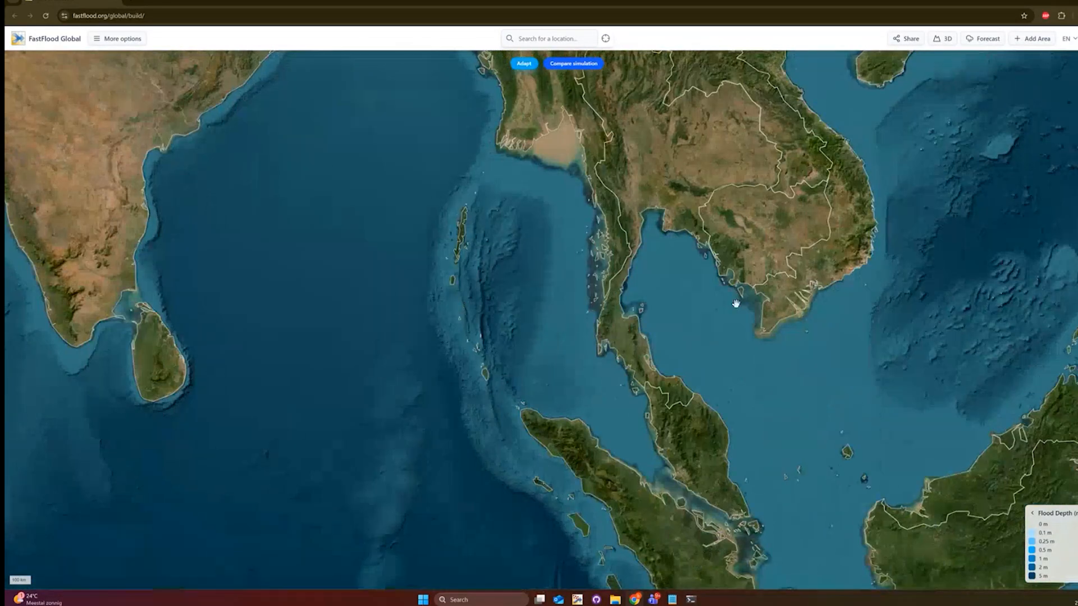
{"action": "scroll", "coordinate": [668, 378], "scroll_direction": "up", "scroll_amount": 5}
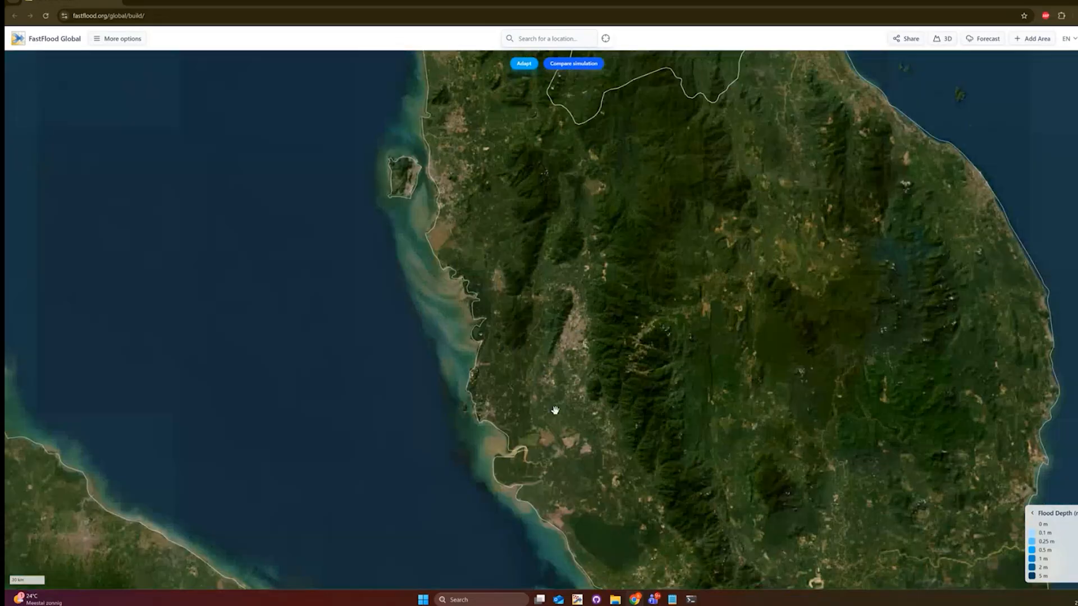
{"action": "scroll", "coordinate": [564, 411], "scroll_direction": "up", "scroll_amount": 3}
{"action": "left_click_drag", "start_coordinate": [522, 255], "coordinate": [702, 410]}
{"action": "scroll", "coordinate": [702, 410], "scroll_direction": "up", "scroll_amount": 4}
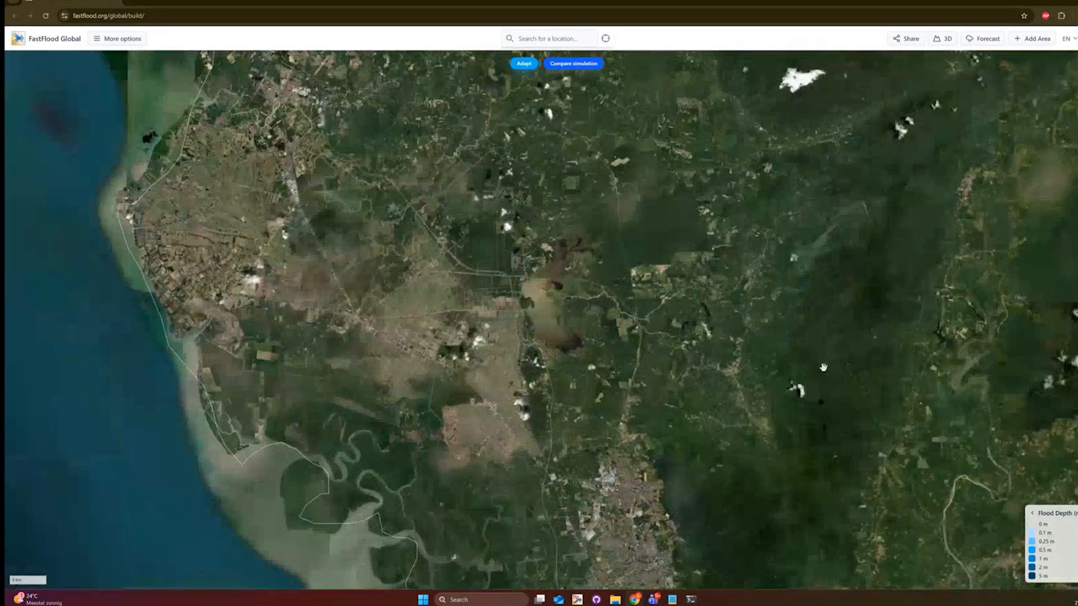
- Select a square area inland from the Malaysian coast and run the 50-year hazard simulation
{"action": "left_click", "coordinate": [1032, 38]}
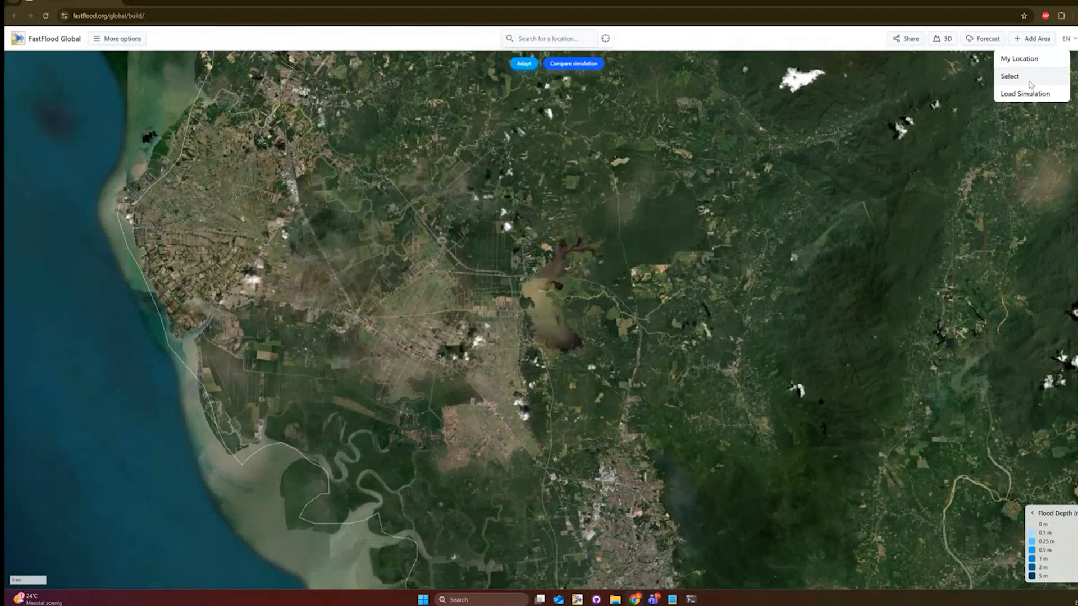
{"action": "left_click", "coordinate": [1009, 76]}
{"action": "scroll", "coordinate": [629, 354], "scroll_direction": "down", "scroll_amount": 2}
{"action": "scroll", "coordinate": [654, 390], "scroll_direction": "up", "scroll_amount": 2}
{"action": "mouse_move", "coordinate": [568, 259]}
{"action": "left_mouse_down"}
{"action": "mouse_move", "coordinate": [595, 312]}
{"action": "mouse_move", "coordinate": [837, 472]}
{"action": "left_mouse_up"}
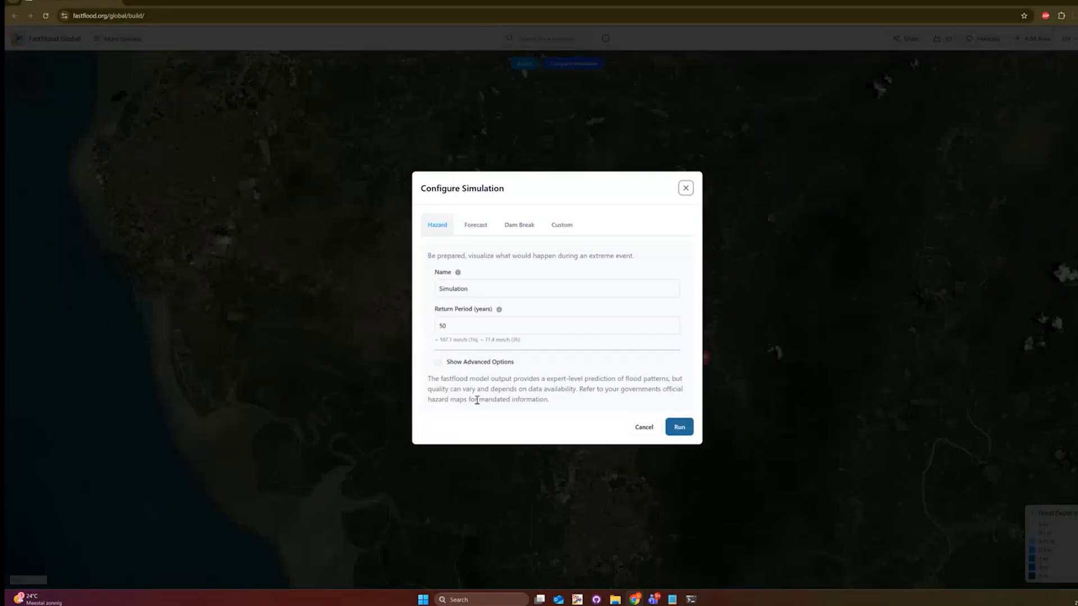
{"action": "left_click", "coordinate": [686, 433]}
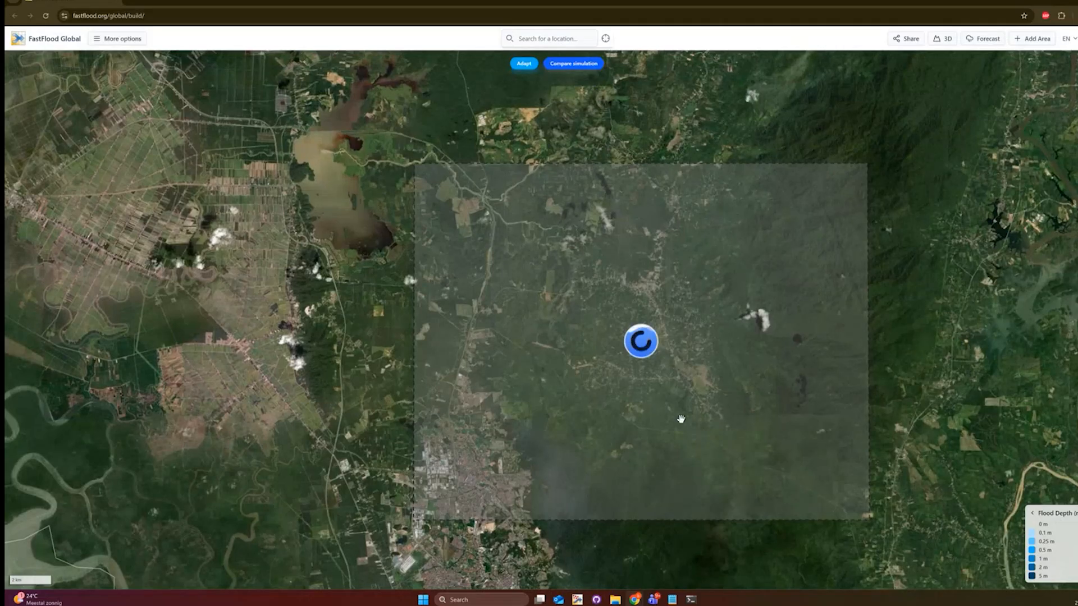
- In the Adaptation Wizard, choose Model Scenario: Climate Change Forcing and open its climate scenario settings
{"action": "left_click", "coordinate": [520, 63]}
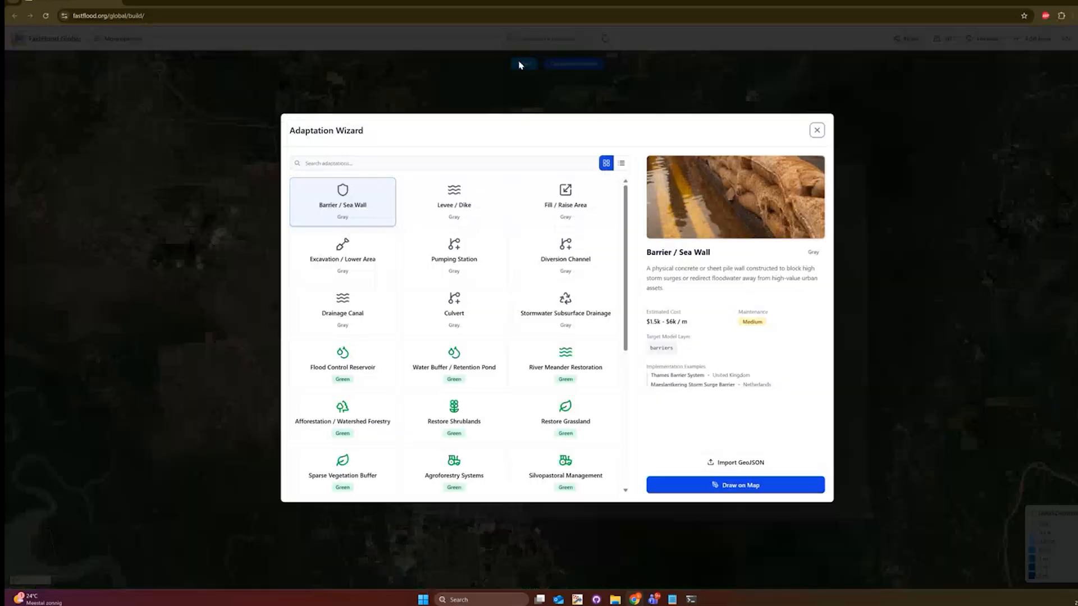
{"action": "scroll", "coordinate": [509, 318], "scroll_direction": "down", "scroll_amount": 5}
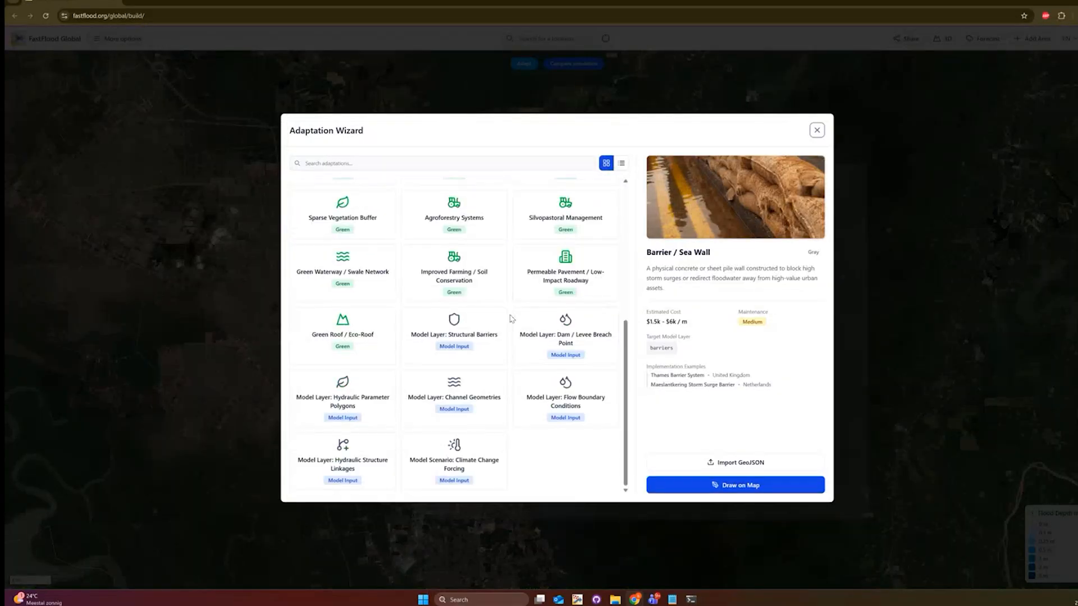
{"action": "scroll", "coordinate": [402, 271], "scroll_direction": "up", "scroll_amount": 8}
{"action": "scroll", "coordinate": [550, 344], "scroll_direction": "down", "scroll_amount": 4}
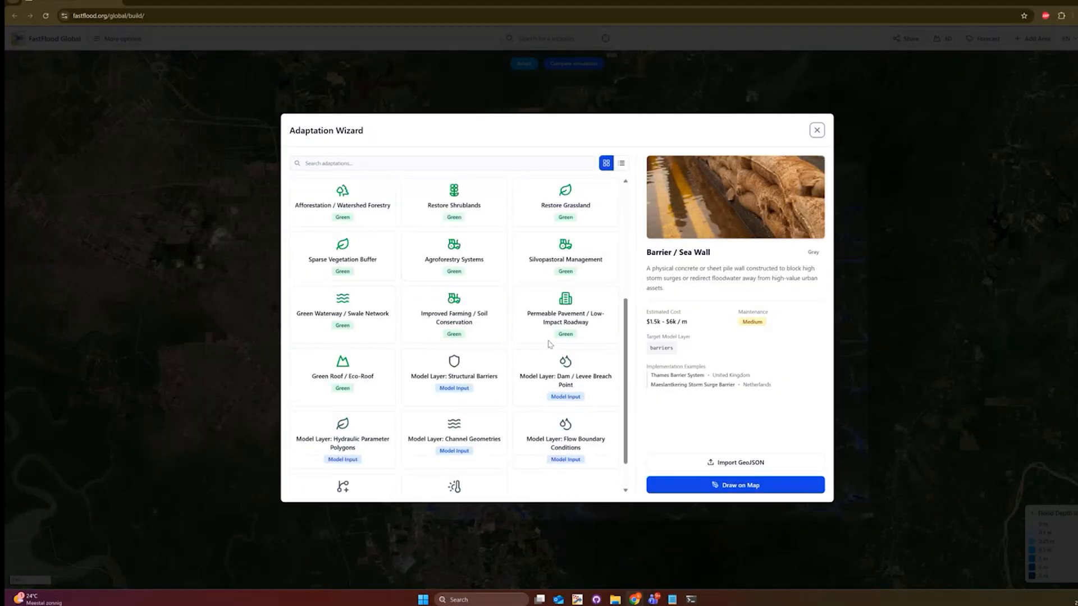
{"action": "scroll", "coordinate": [550, 344], "scroll_direction": "down", "scroll_amount": 1}
{"action": "left_click", "coordinate": [488, 472]}
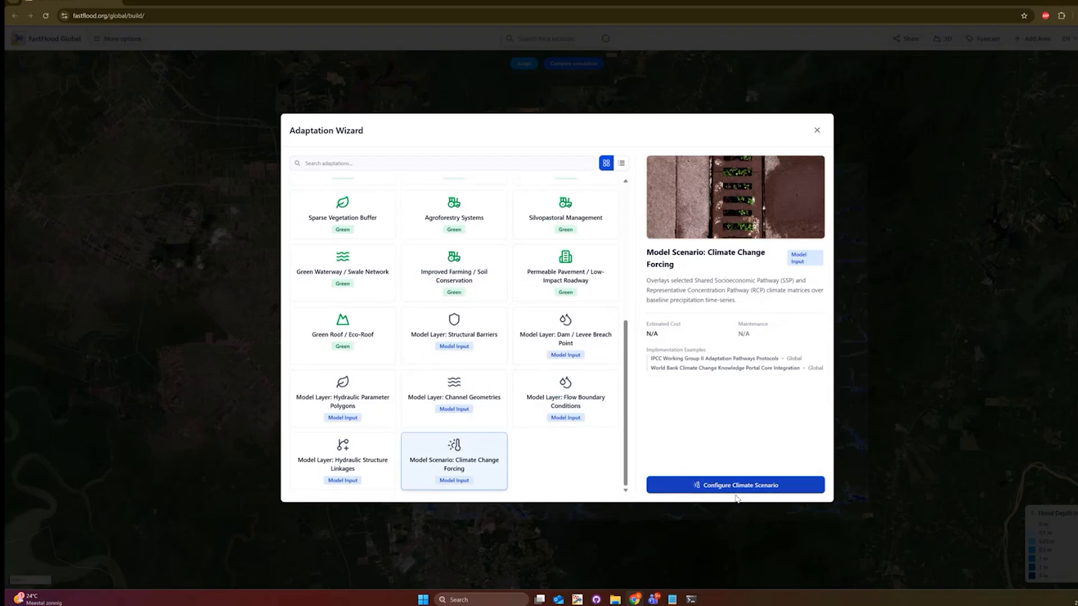
{"action": "left_click", "coordinate": [471, 239]}
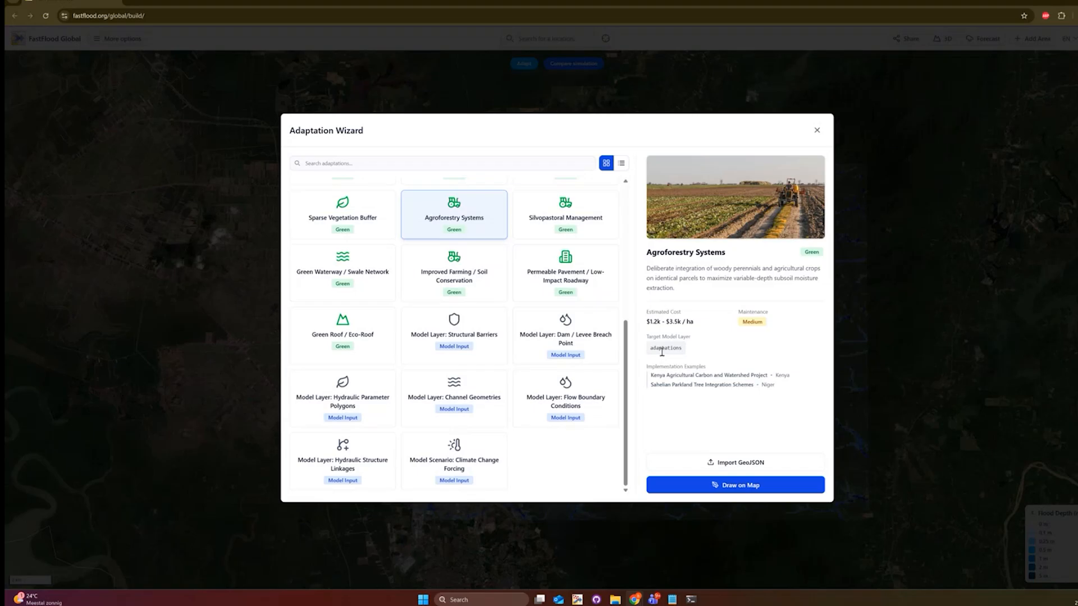
{"action": "left_click", "coordinate": [440, 450]}
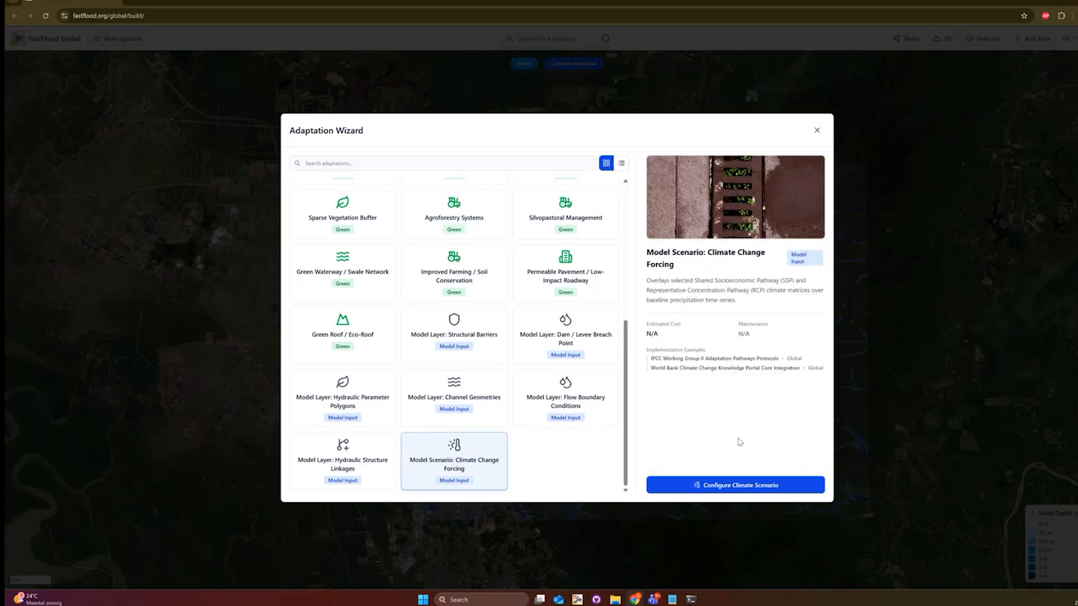
{"action": "left_click", "coordinate": [767, 486]}
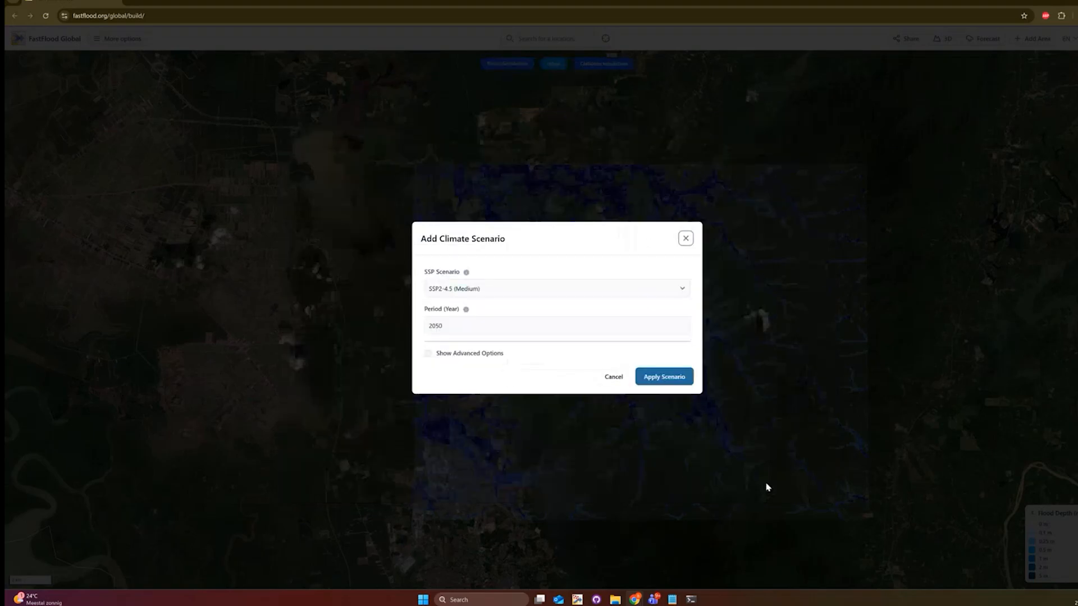
- Apply a climate scenario of SSP5-8.5 (Very high), period 2080, quantile Medium (q50)
{"action": "left_click", "coordinate": [583, 288]}
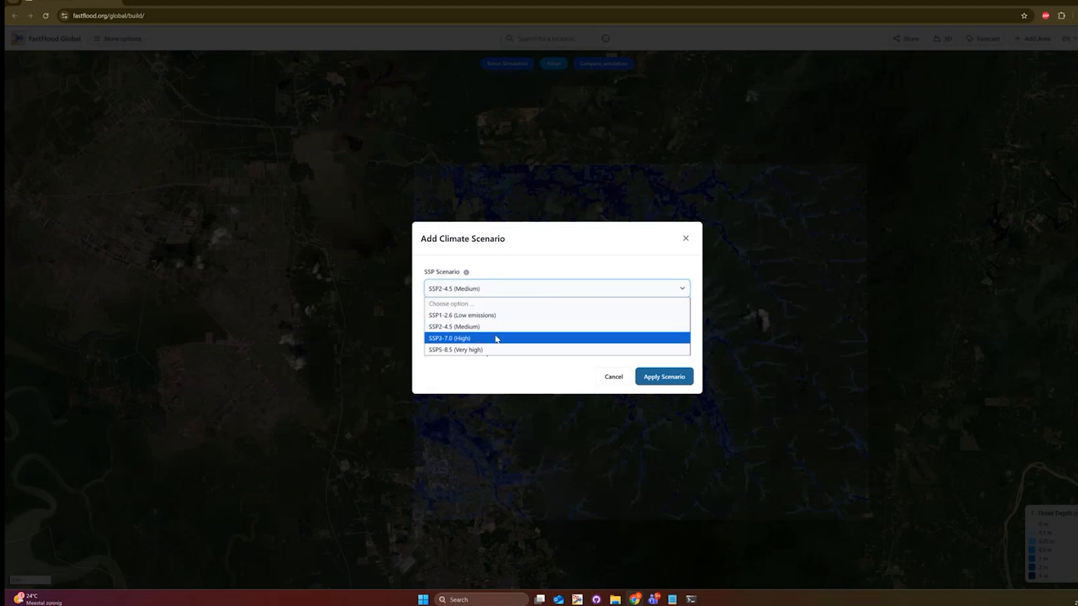
{"action": "left_click", "coordinate": [496, 349]}
{"action": "left_click", "coordinate": [490, 328]}
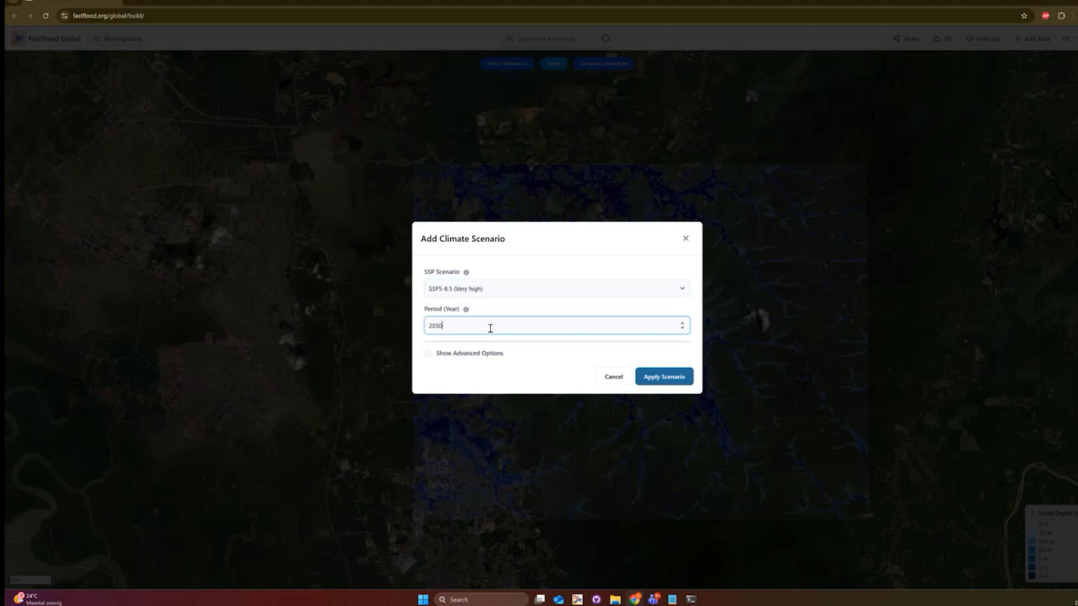
{"action": "left_click_drag", "start_coordinate": [436, 327], "coordinate": [464, 328]}
{"action": "type", "text": "80"}
{"action": "left_click", "coordinate": [468, 353]}
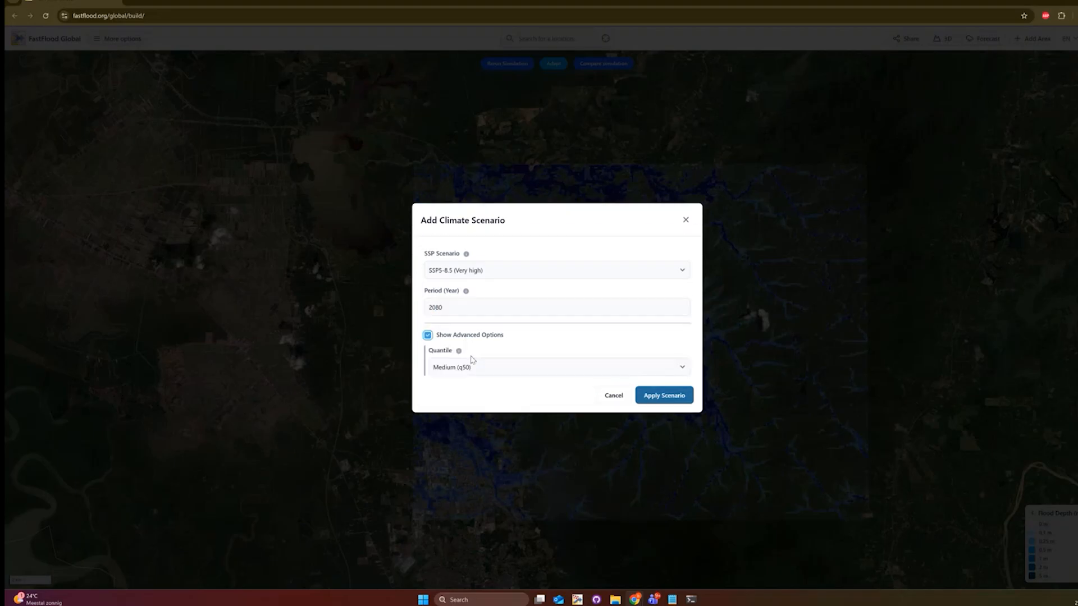
{"action": "left_click", "coordinate": [475, 368]}
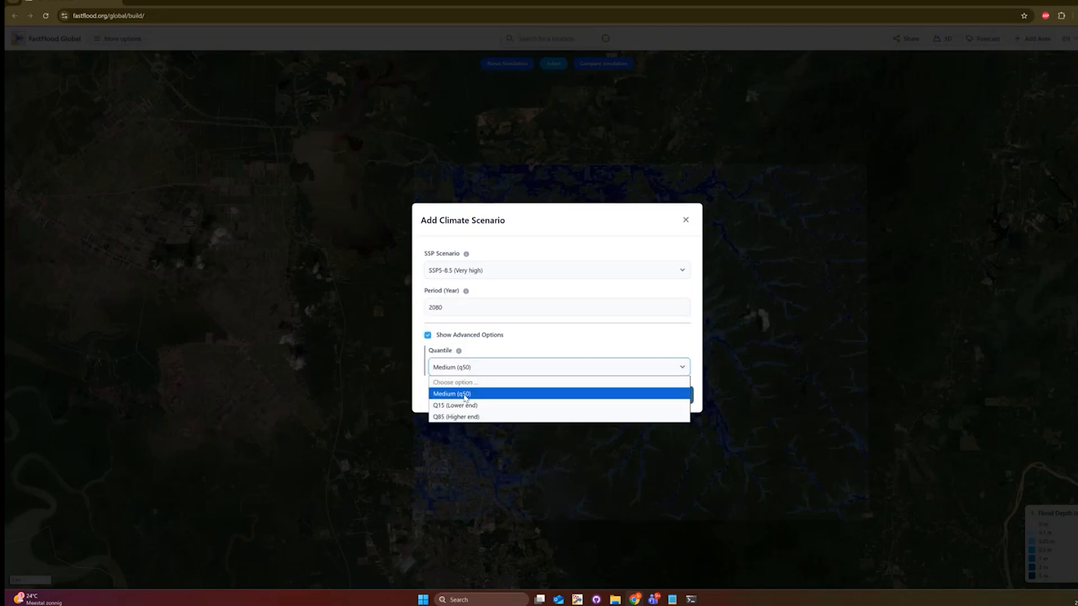
{"action": "left_click", "coordinate": [464, 395]}
{"action": "left_click", "coordinate": [458, 336]}
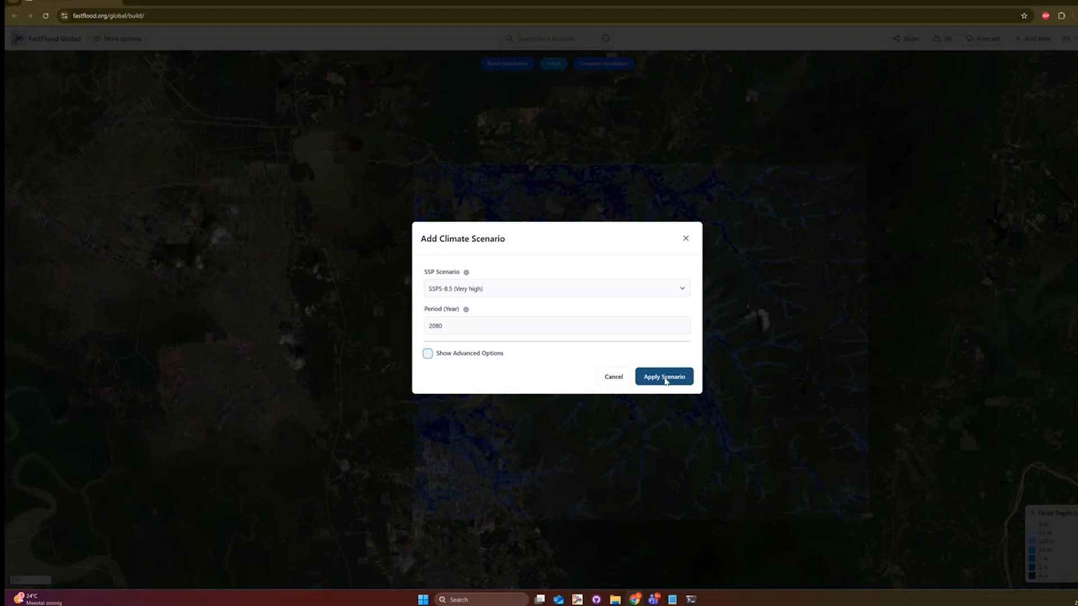
{"action": "left_click", "coordinate": [664, 378]}
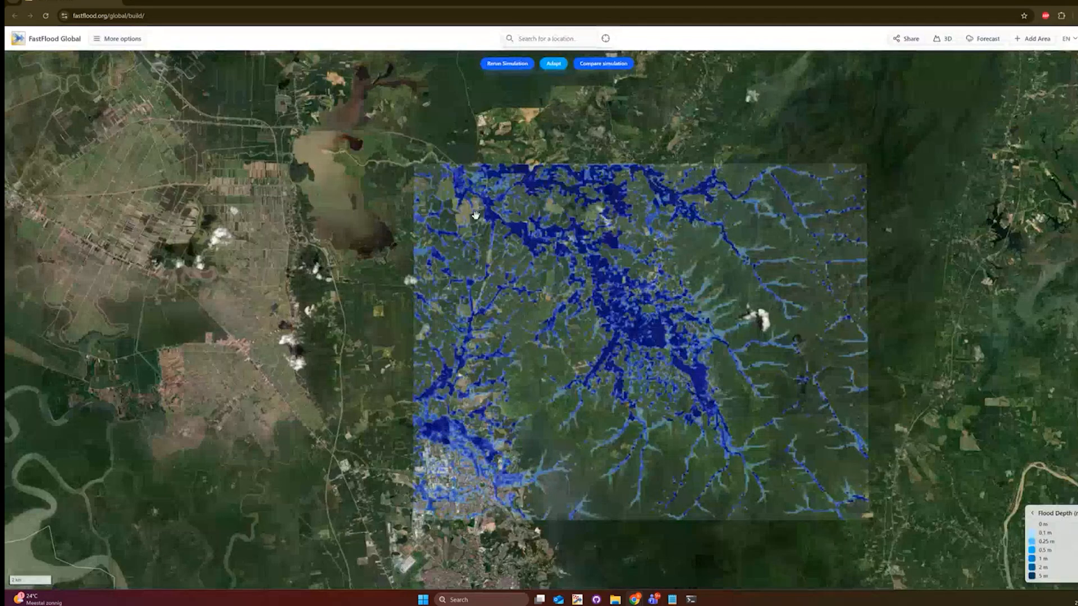
- Rerun the simulation with the SSP5-8.5 2080 scenario and recenter the map on the area
{"action": "left_click", "coordinate": [506, 63]}
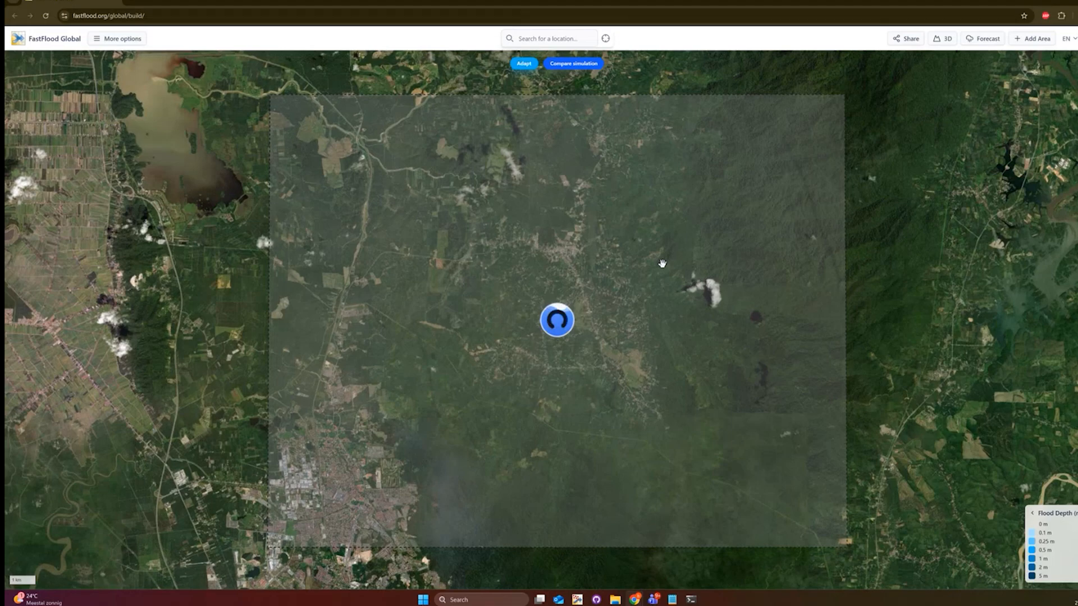
{"action": "scroll", "coordinate": [662, 264], "scroll_direction": "down", "scroll_amount": 10}
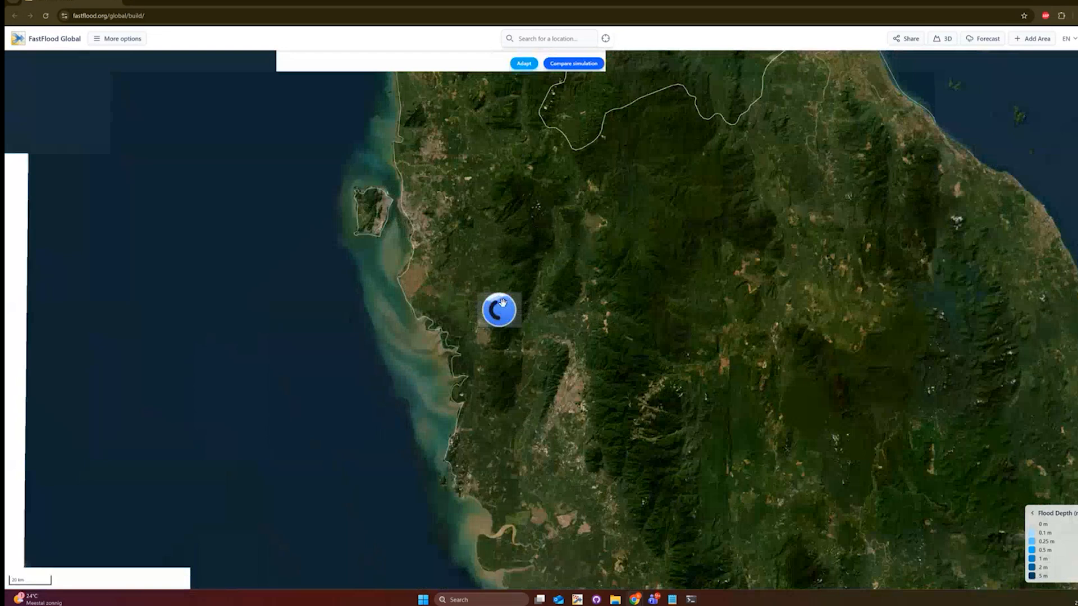
{"action": "scroll", "coordinate": [502, 303], "scroll_direction": "down", "scroll_amount": 3}
{"action": "scroll", "coordinate": [502, 303], "scroll_direction": "up", "scroll_amount": 5}
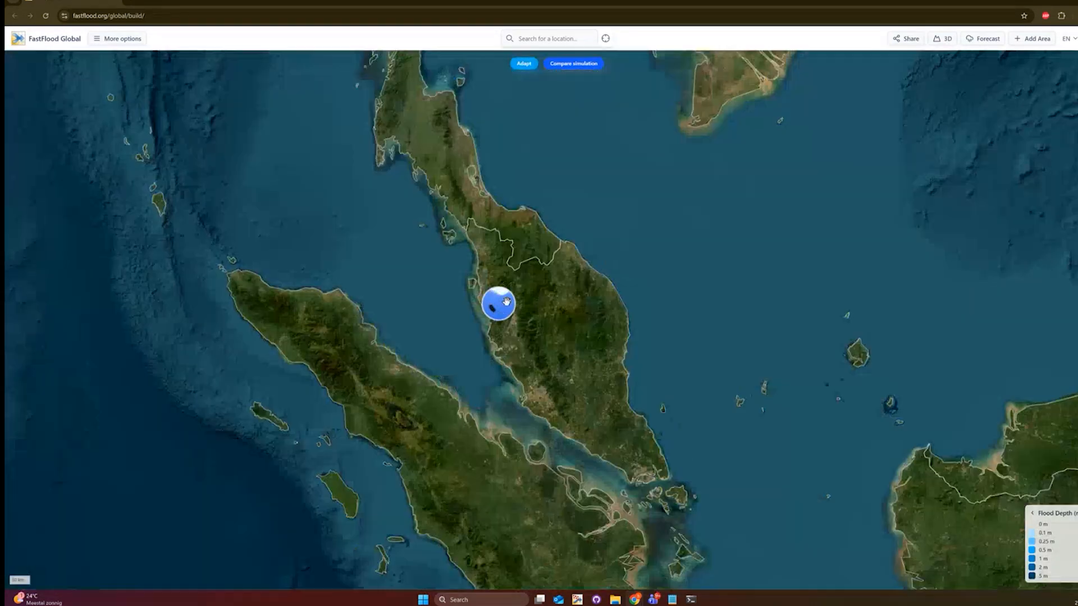
{"action": "scroll", "coordinate": [505, 301], "scroll_direction": "up", "scroll_amount": 10}
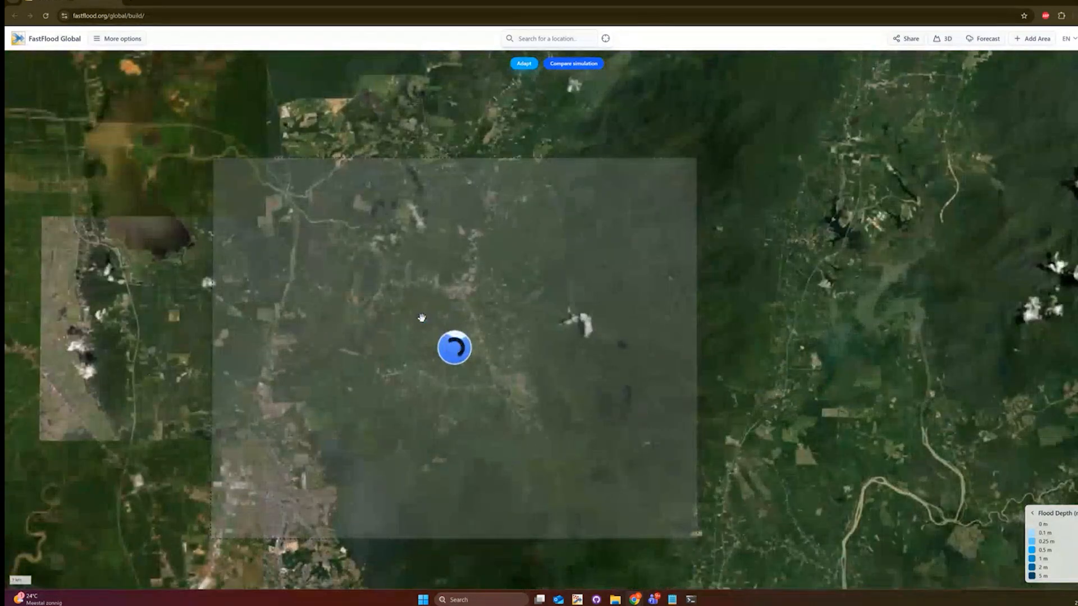
{"action": "left_click_drag", "start_coordinate": [422, 317], "coordinate": [456, 316]}
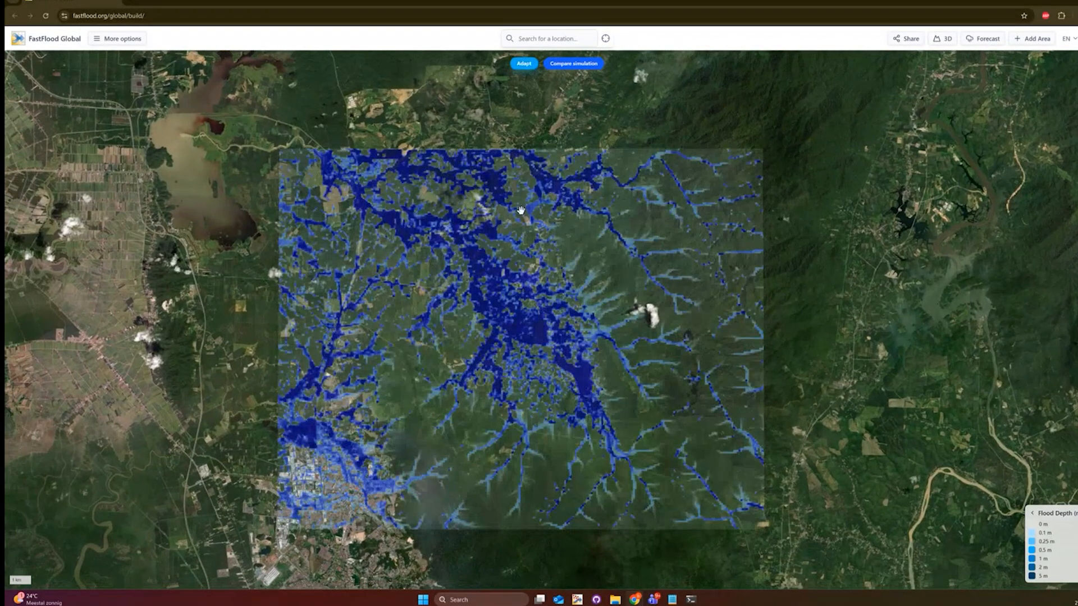
- Compare the 2080 climate run against the original Simulation, showing their depth difference
{"action": "left_click", "coordinate": [561, 64]}
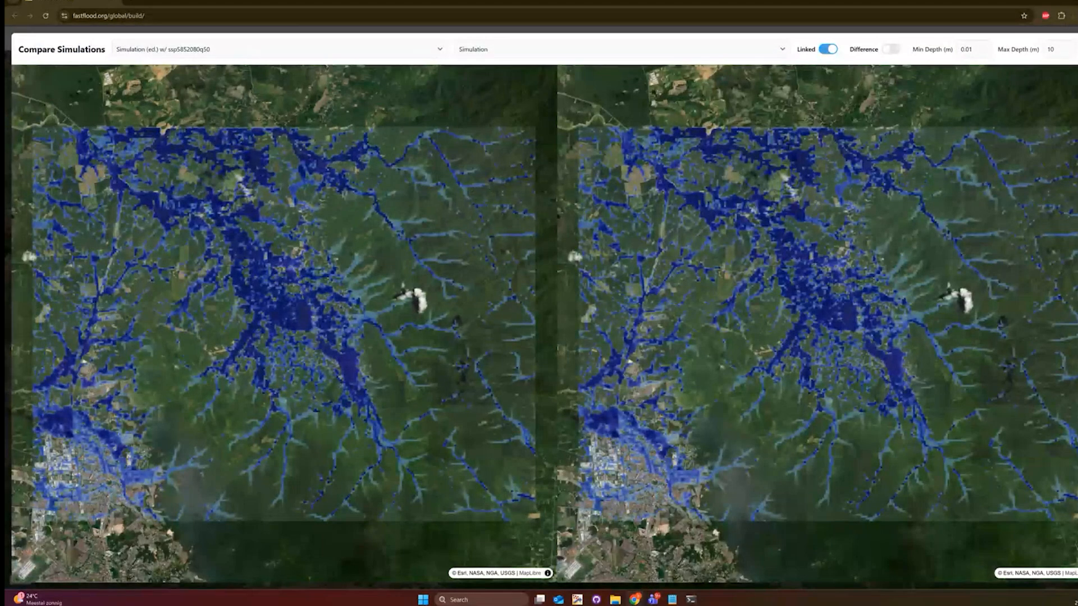
{"action": "key", "text": "Escape"}
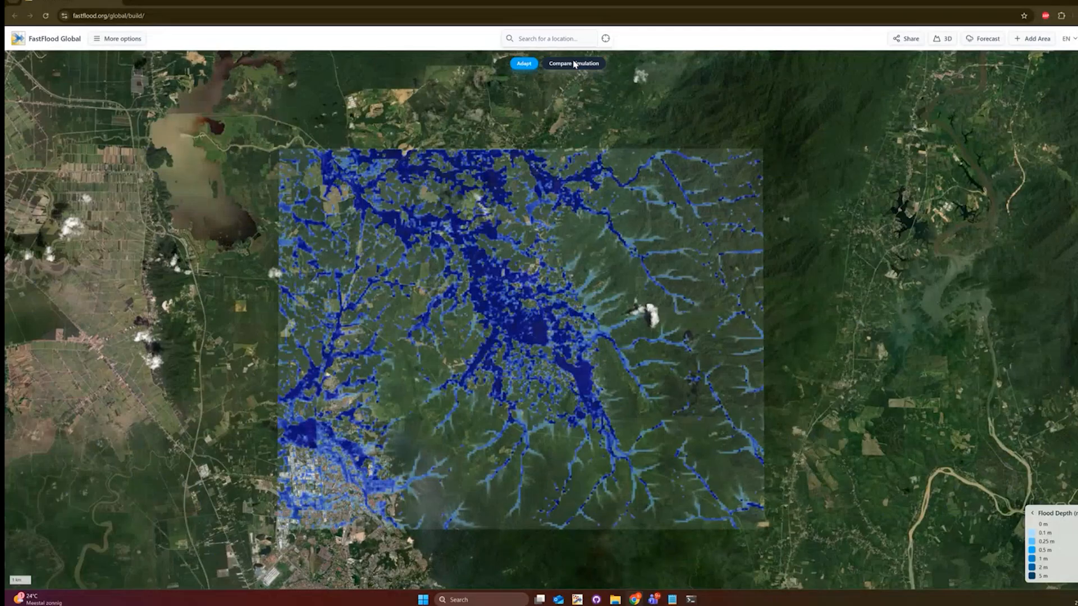
{"action": "left_click", "coordinate": [575, 63]}
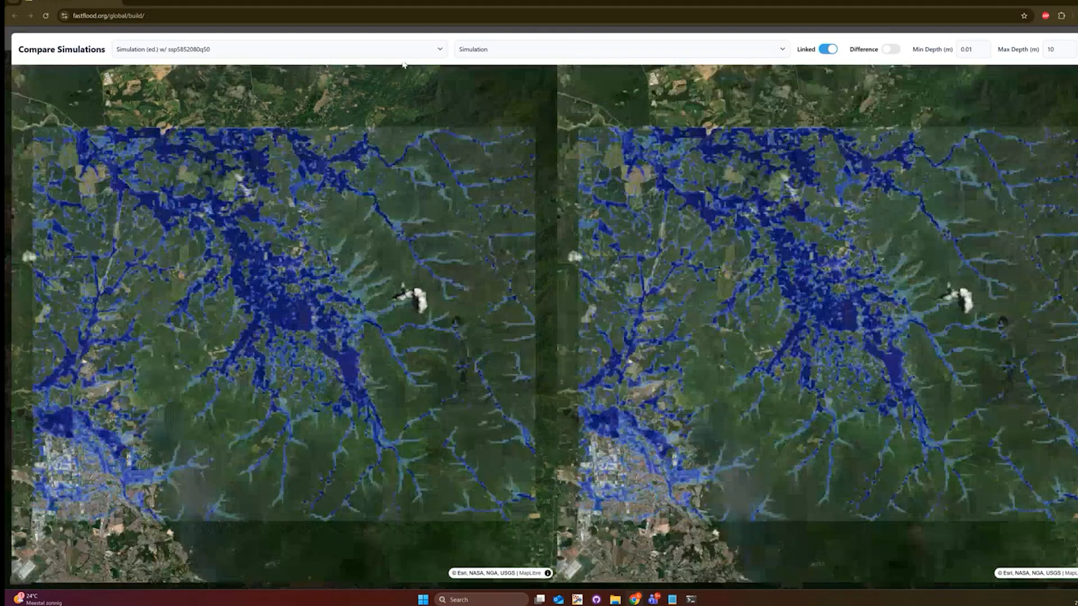
{"action": "left_click", "coordinate": [516, 51]}
{"action": "left_click", "coordinate": [517, 99]}
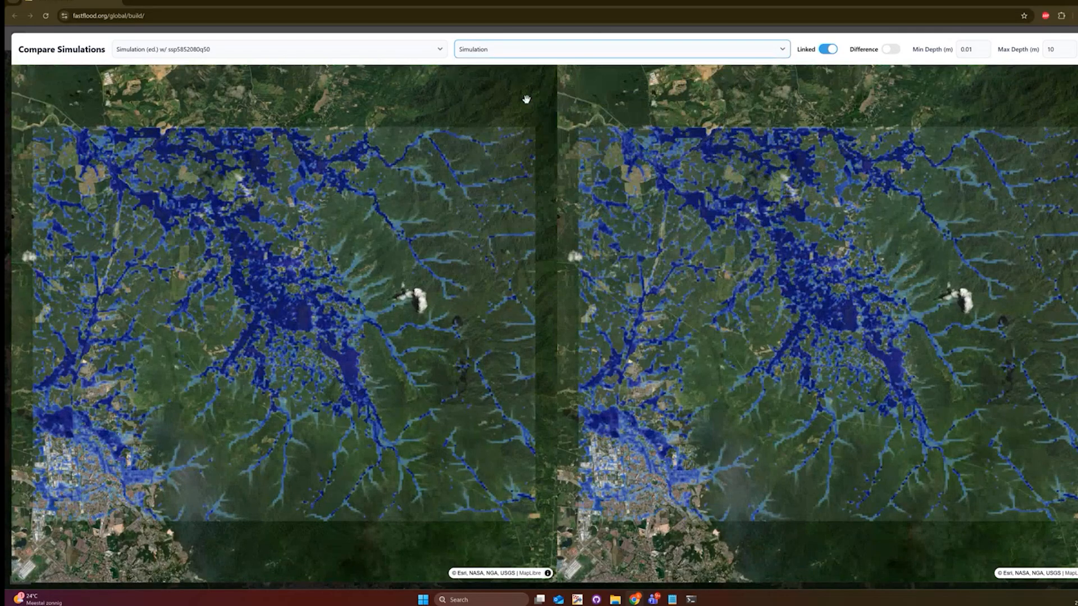
{"action": "left_click", "coordinate": [894, 51]}
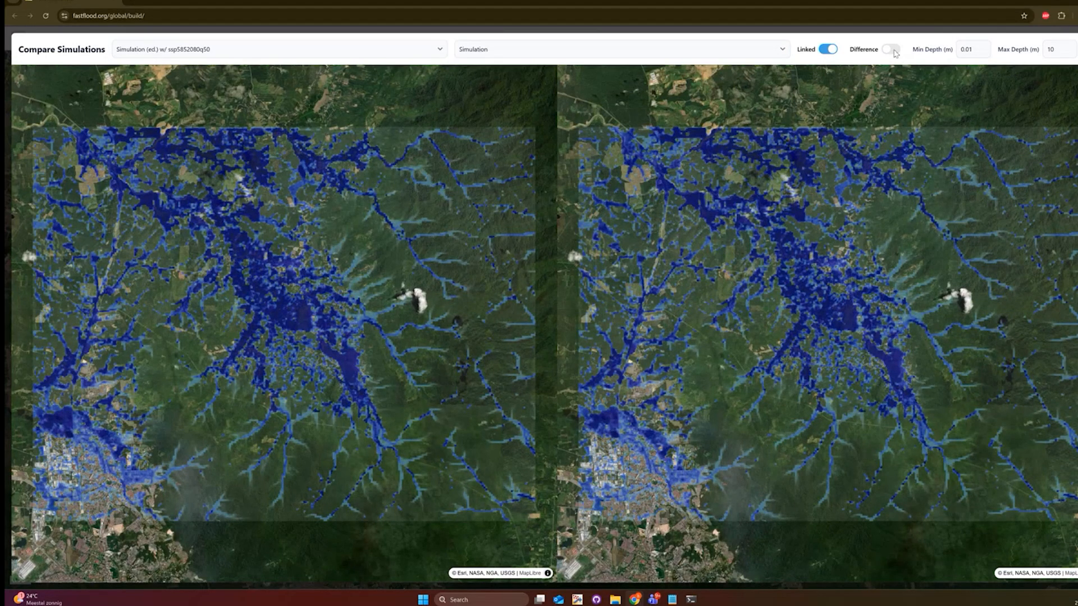
{"action": "left_click", "coordinate": [894, 51]}
- Read both runs' depths and their difference at two flooded spots in the valley
{"action": "scroll", "coordinate": [834, 311], "scroll_direction": "up", "scroll_amount": 3}
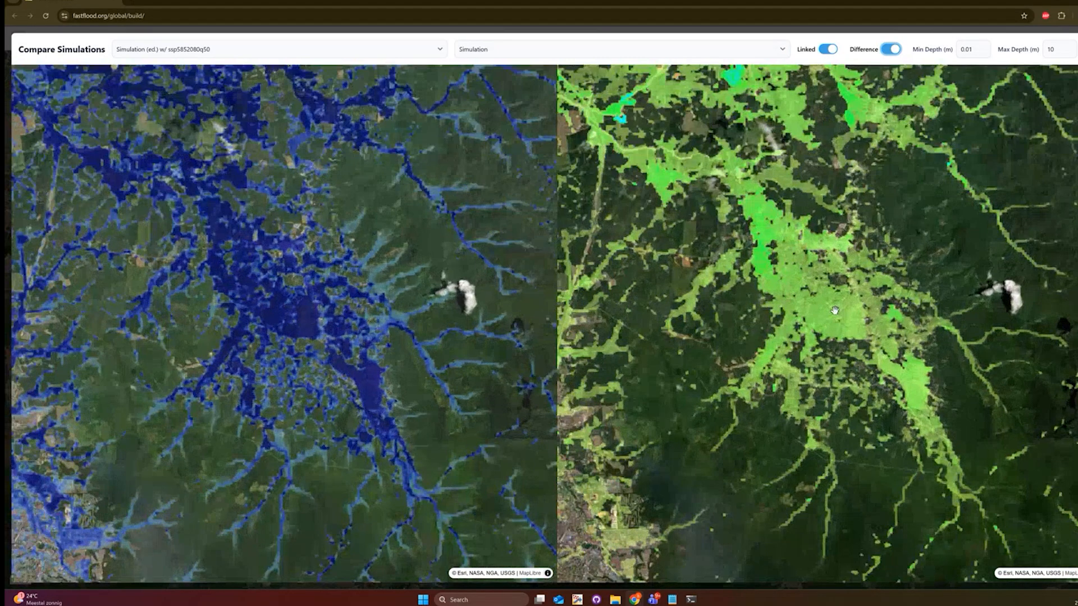
{"action": "right_click", "coordinate": [835, 311]}
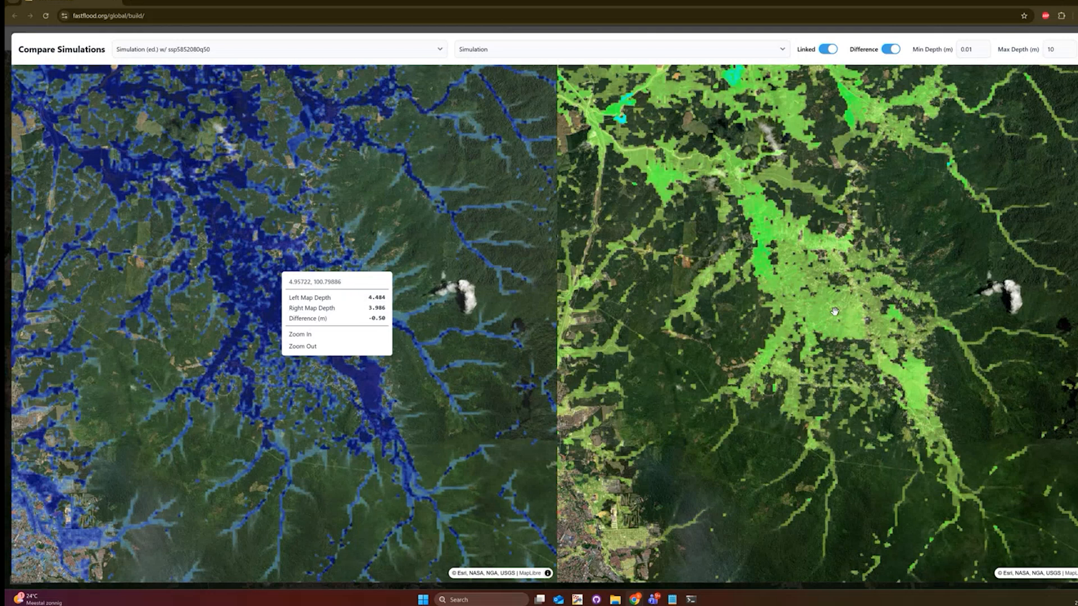
{"action": "scroll", "coordinate": [835, 312], "scroll_direction": "up", "scroll_amount": 5}
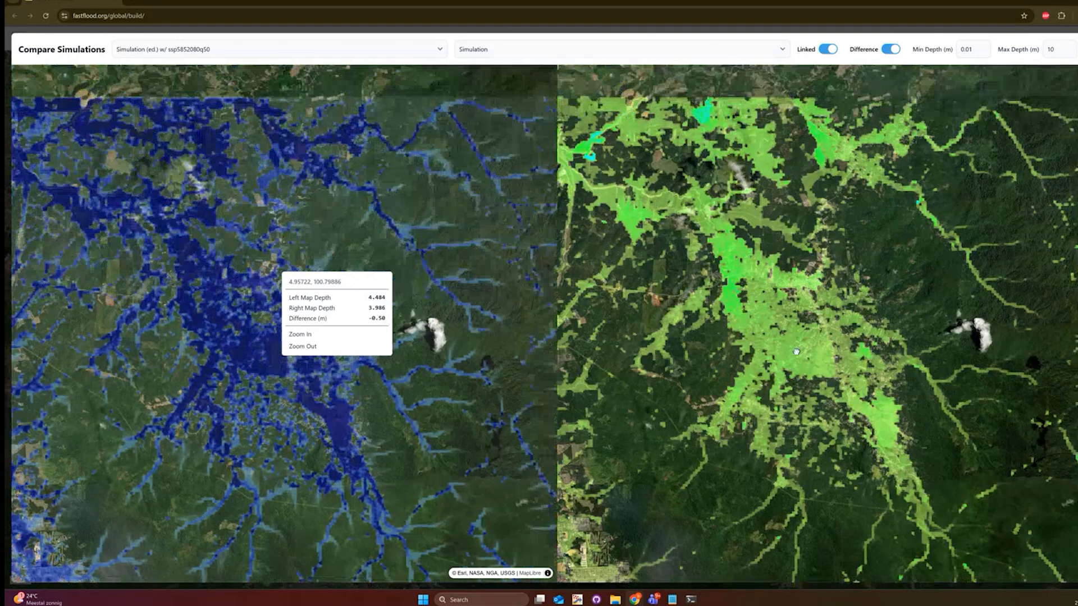
{"action": "scroll", "coordinate": [745, 267], "scroll_direction": "up", "scroll_amount": 2}
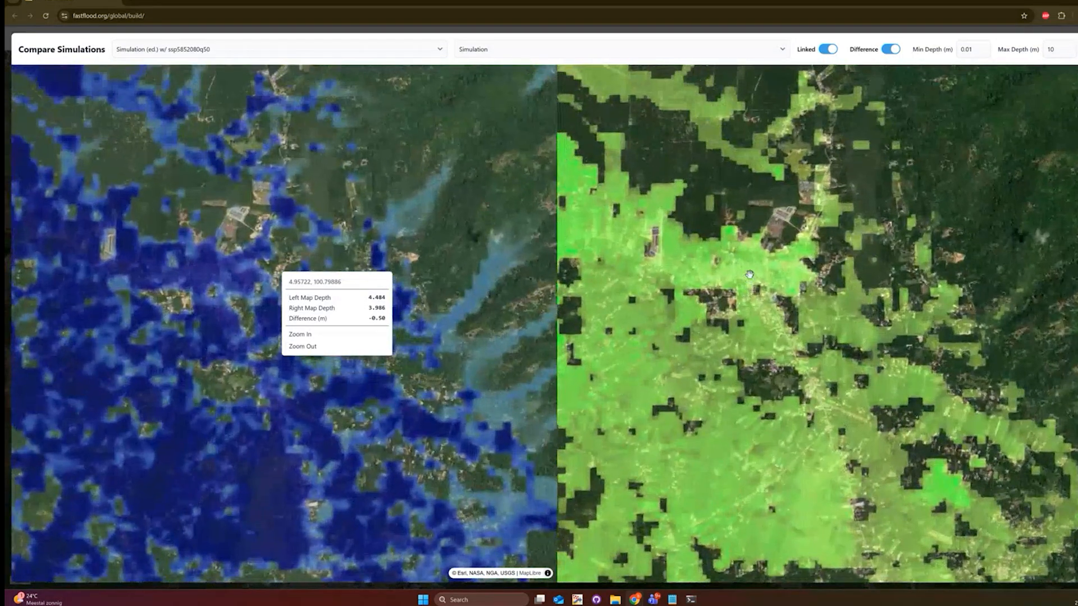
{"action": "right_click", "coordinate": [746, 270]}
{"action": "left_click", "coordinate": [746, 269]}
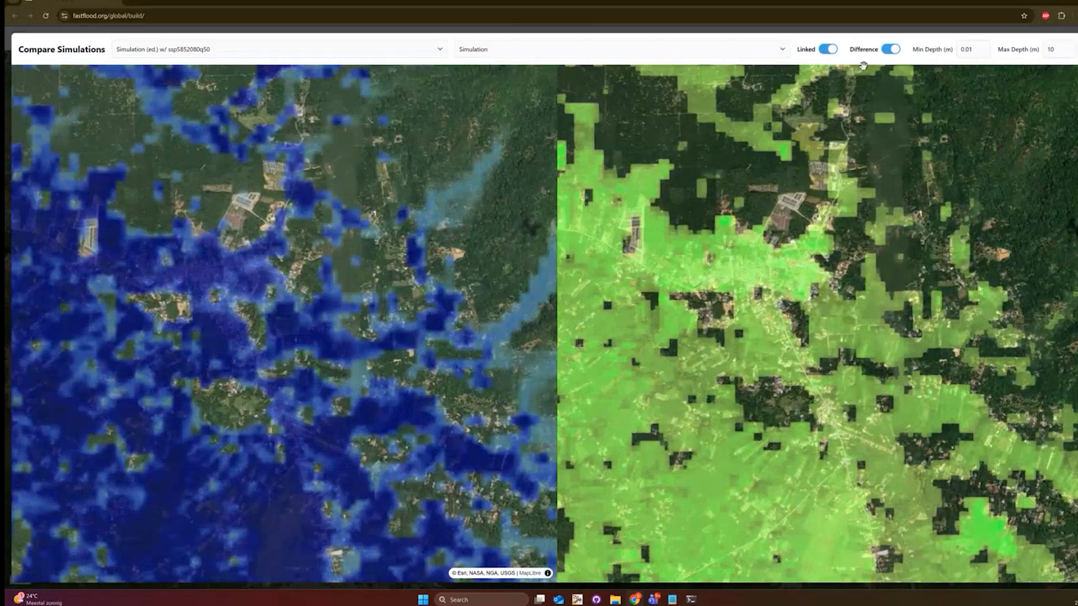
- Switch both comparison maps back to plain flood depth
{"action": "left_click", "coordinate": [890, 49]}
{"action": "scroll", "coordinate": [804, 221], "scroll_direction": "up", "scroll_amount": 5}
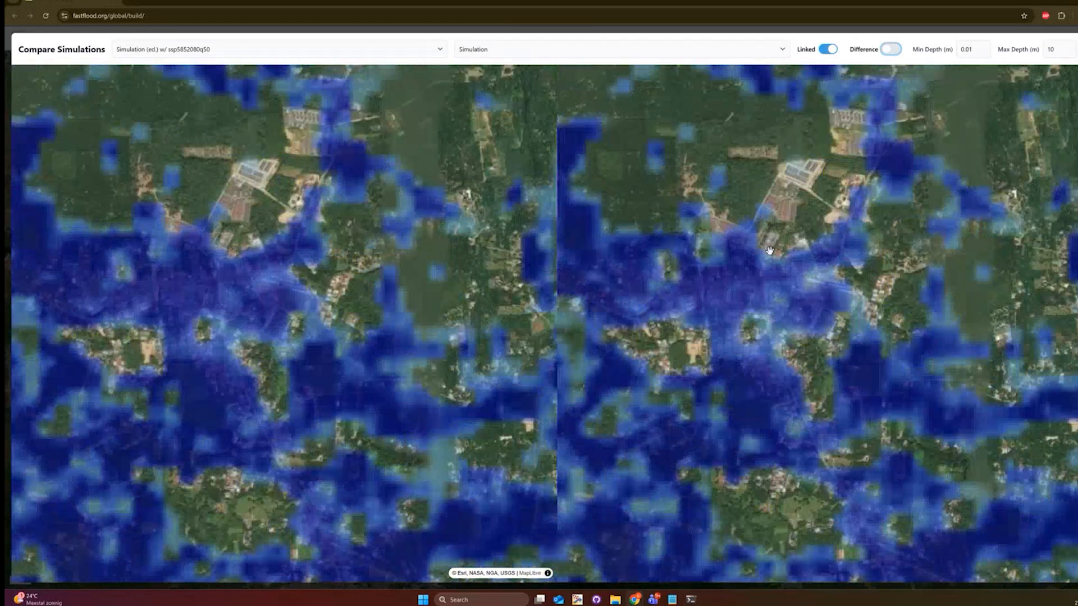
{"action": "scroll", "coordinate": [832, 284], "scroll_direction": "down", "scroll_amount": 5}
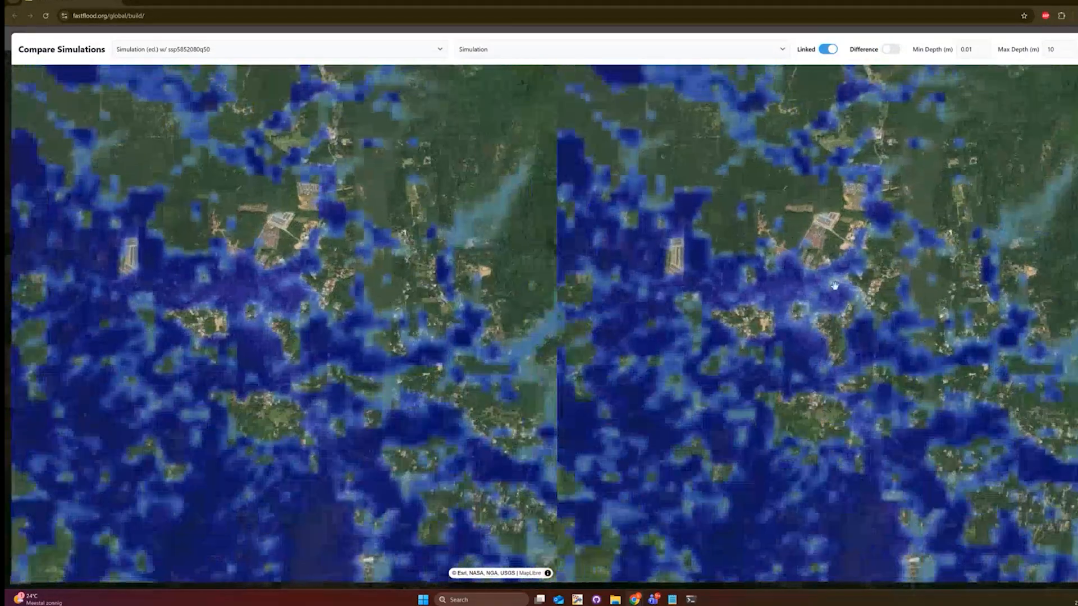
{"action": "scroll", "coordinate": [759, 302], "scroll_direction": "down", "scroll_amount": 4}
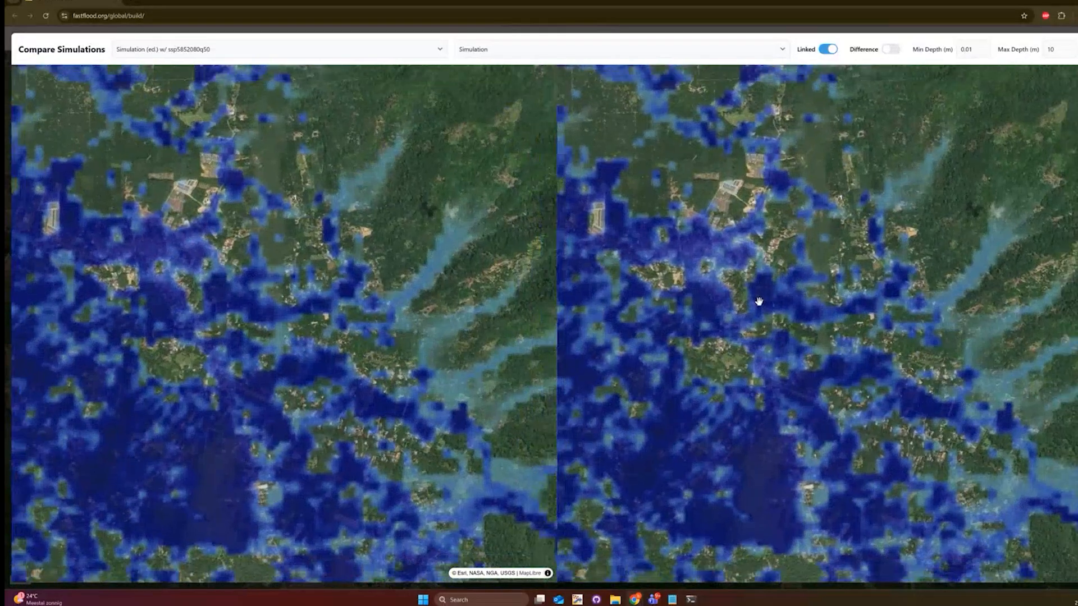
- Turn the difference view back on and read the depths at a cyan patch
{"action": "left_click", "coordinate": [891, 50]}
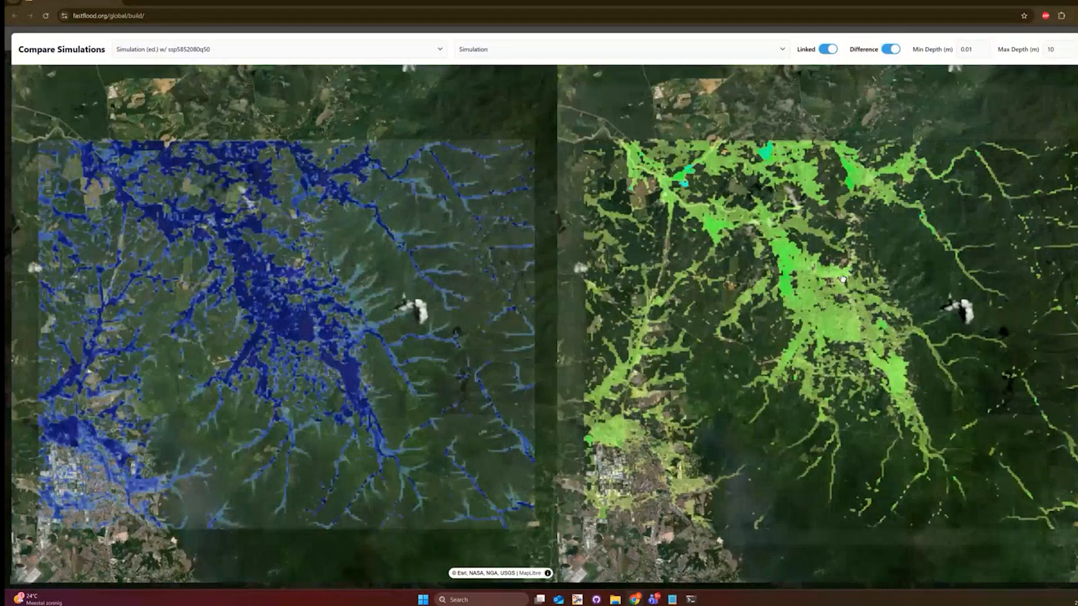
{"action": "left_click_drag", "start_coordinate": [730, 197], "coordinate": [733, 261]}
{"action": "scroll", "coordinate": [696, 242], "scroll_direction": "up", "scroll_amount": 7}
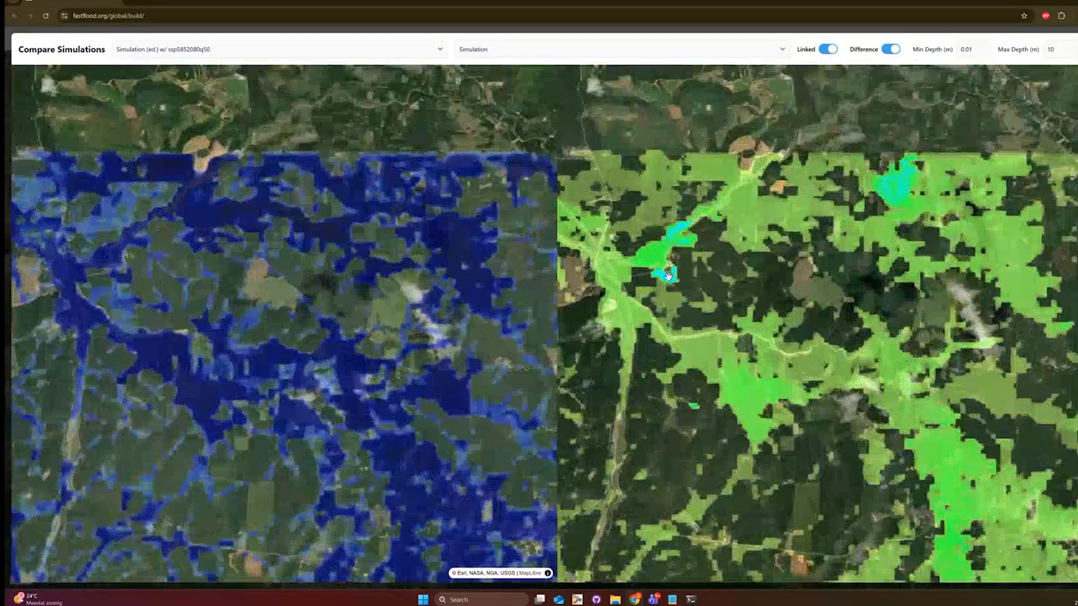
{"action": "right_click", "coordinate": [667, 275]}
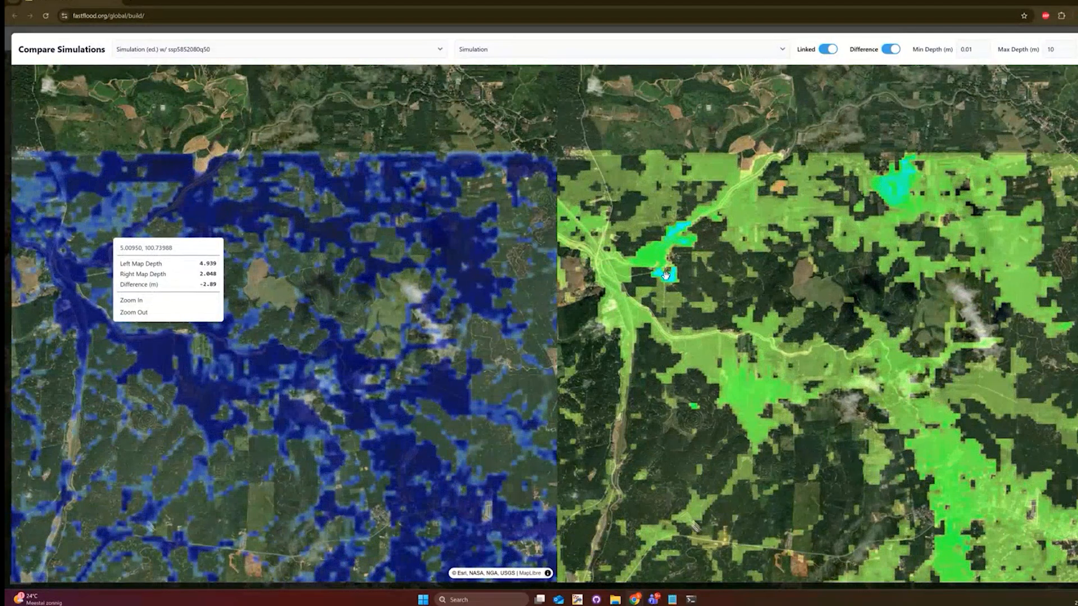
{"action": "left_click", "coordinate": [768, 244]}
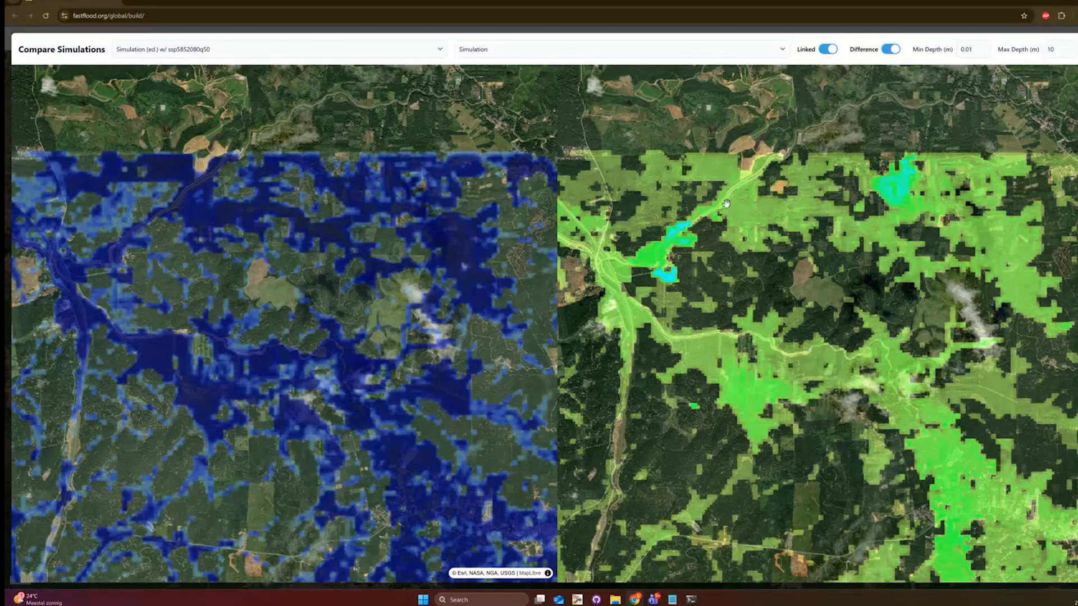
- Zoom out to the whole flood extent, close the comparison and return to the slides
{"action": "scroll", "coordinate": [725, 204], "scroll_direction": "down", "scroll_amount": 1}
{"action": "scroll", "coordinate": [726, 204], "scroll_direction": "down", "scroll_amount": 5}
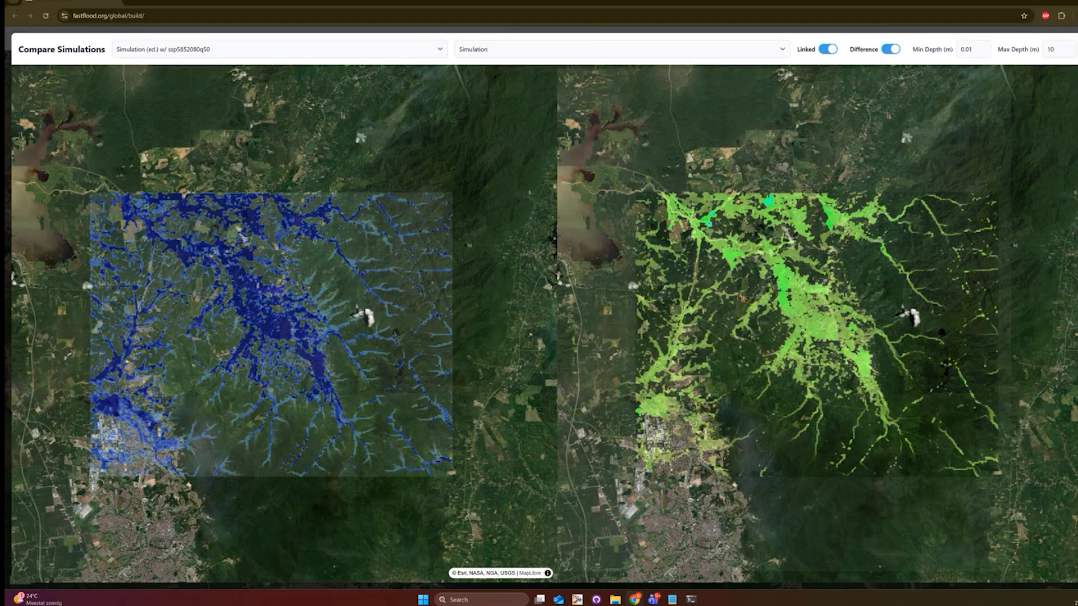
{"action": "key", "text": "Escape"}
{"action": "left_click", "coordinate": [1061, 3]}
- Advance the slides past Compare Side-By-Side to the closing Thank you slide
{"action": "left_click", "coordinate": [689, 208]}
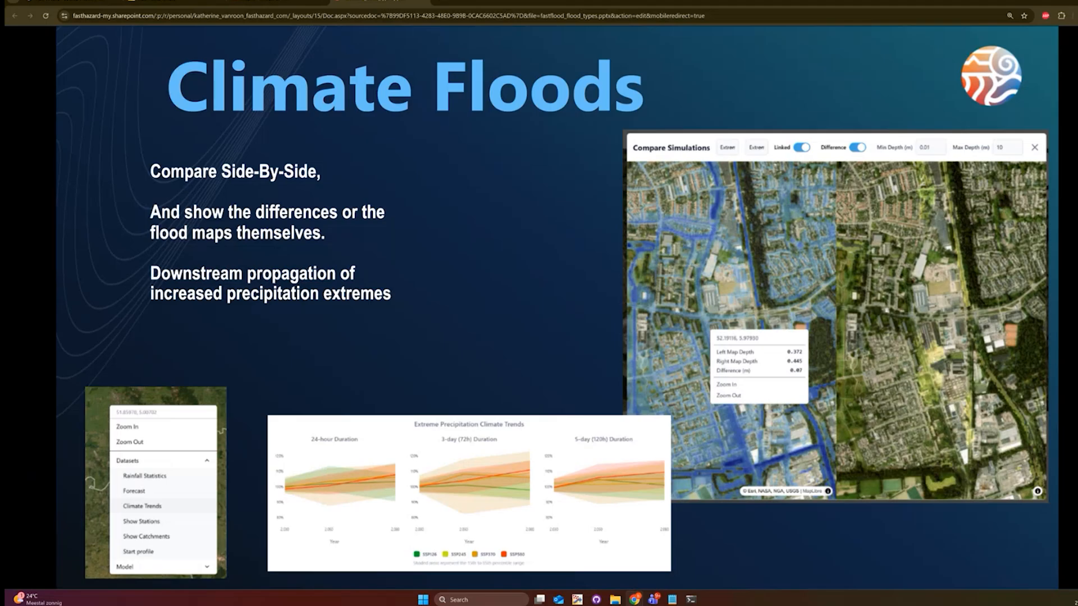
{"action": "key", "text": "Right"}
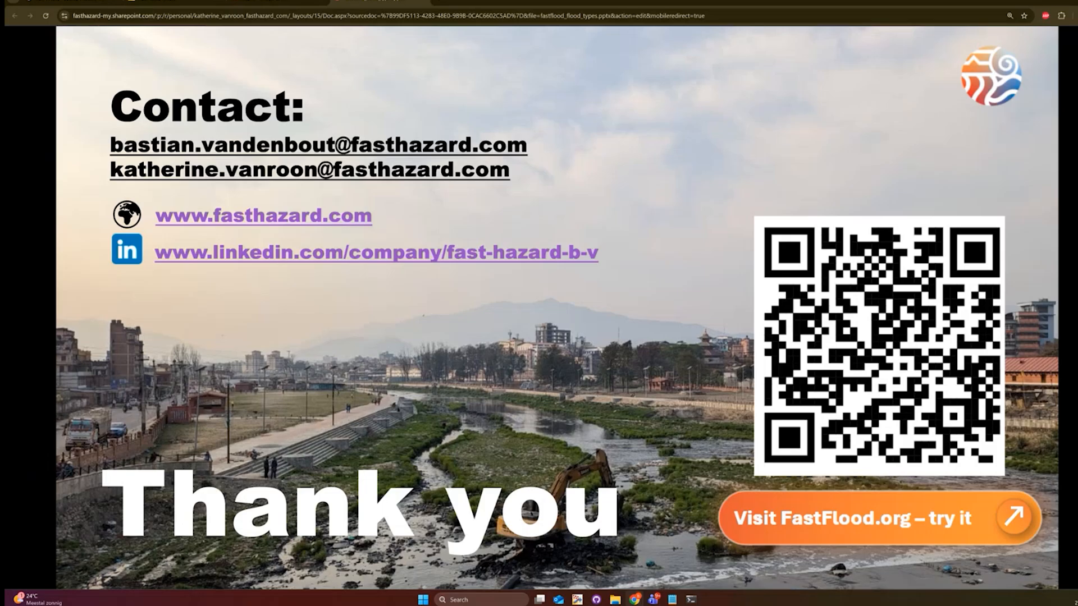
- Back on the FastFlood map, dismiss the welcome screen and start a Custom dam-break setup
{"action": "left_click", "coordinate": [168, 2]}
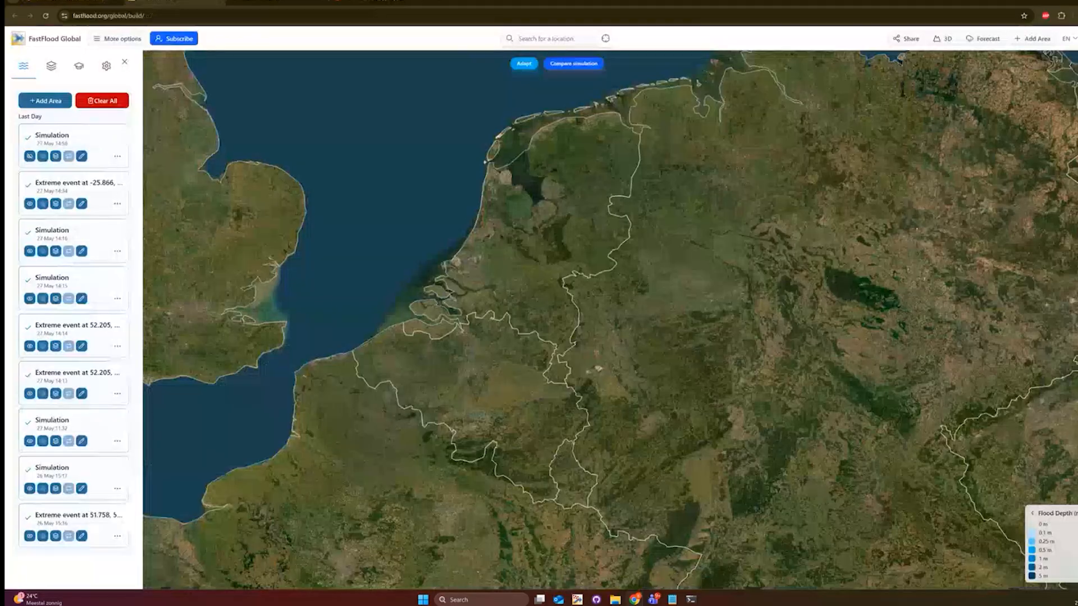
{"action": "scroll", "coordinate": [454, 236], "scroll_direction": "down", "scroll_amount": 3}
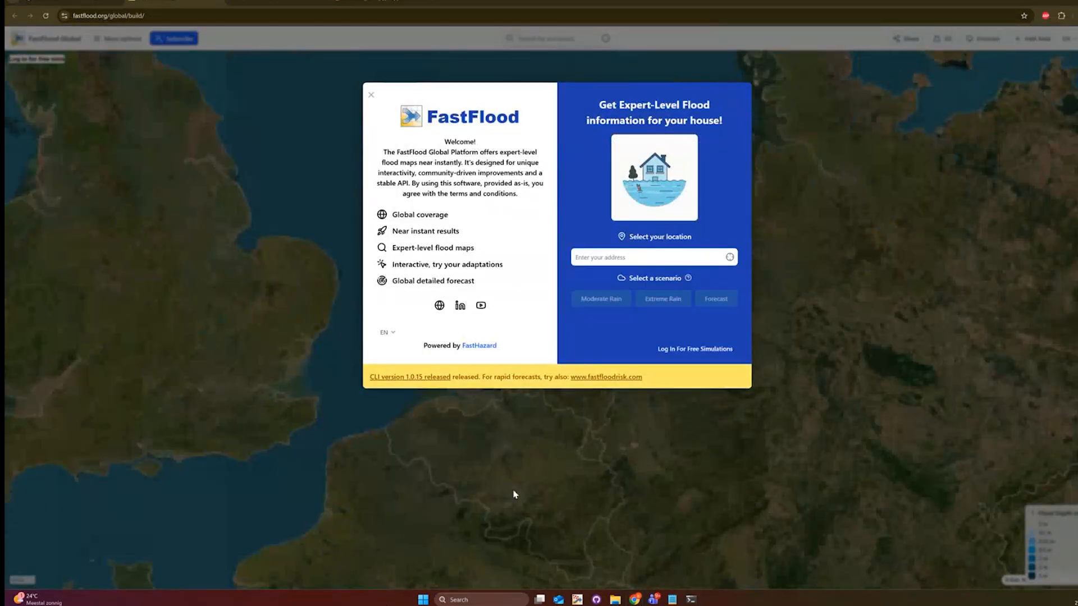
{"action": "left_click", "coordinate": [514, 495]}
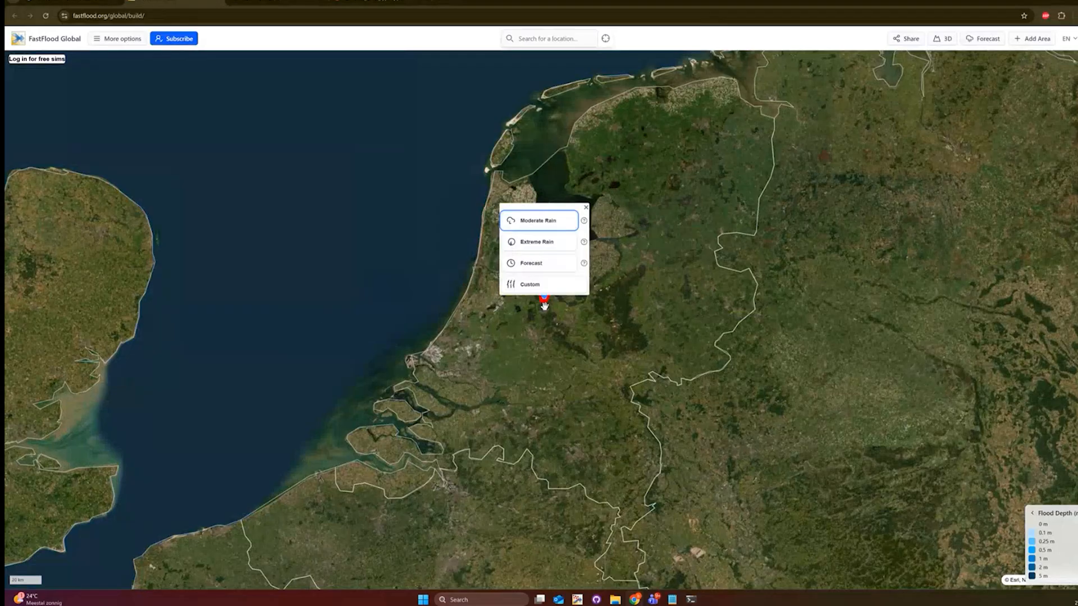
{"action": "left_click", "coordinate": [515, 287]}
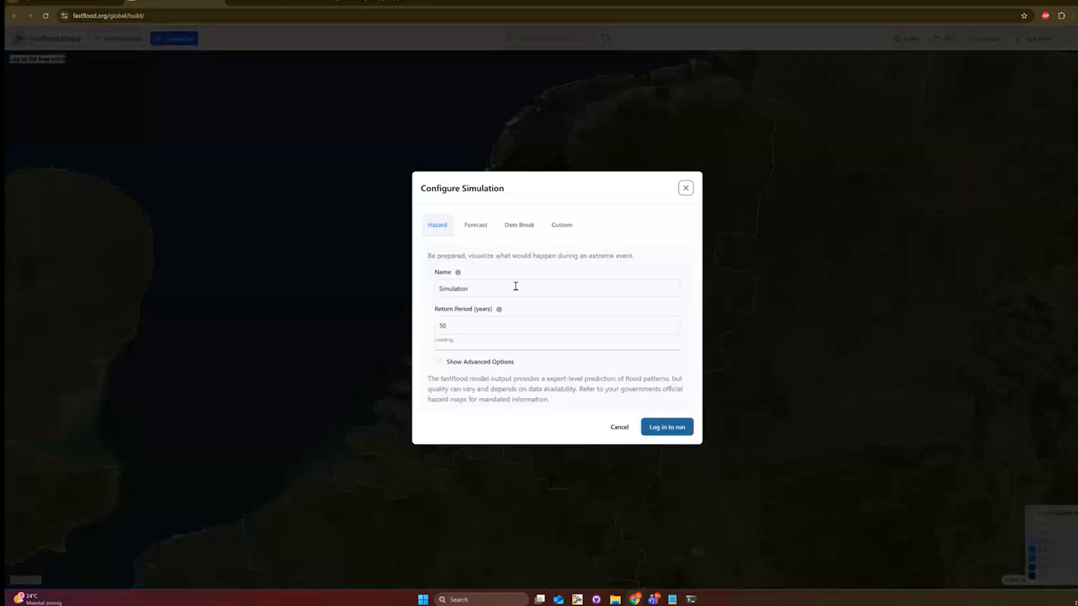
{"action": "left_click", "coordinate": [561, 223]}
{"action": "left_click", "coordinate": [533, 190]}
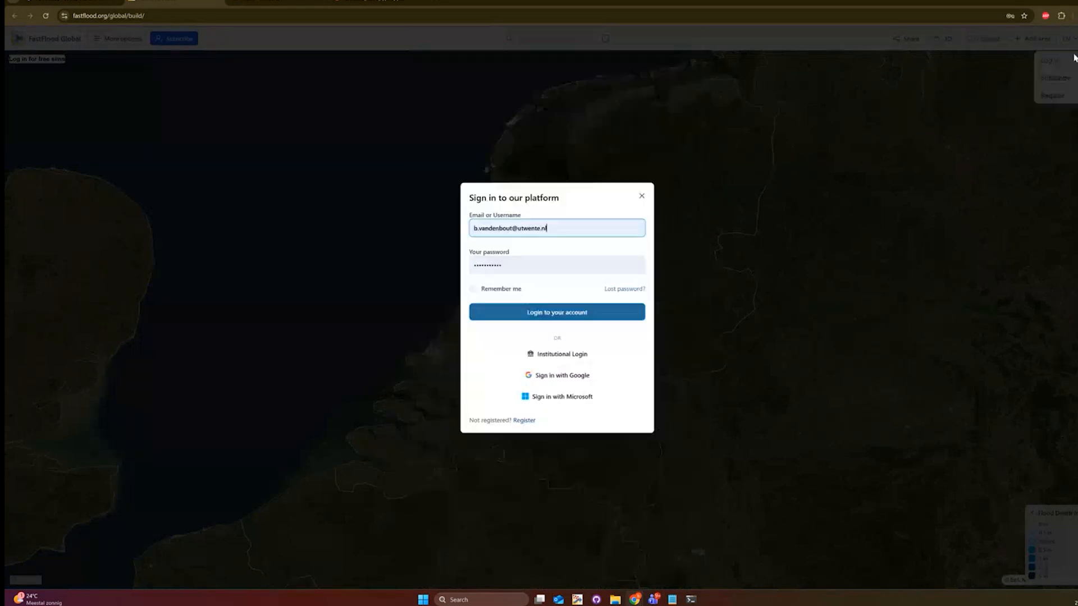
- Sign in to run simulations and reopen the Dam Break configuration
{"action": "left_click", "coordinate": [565, 314]}
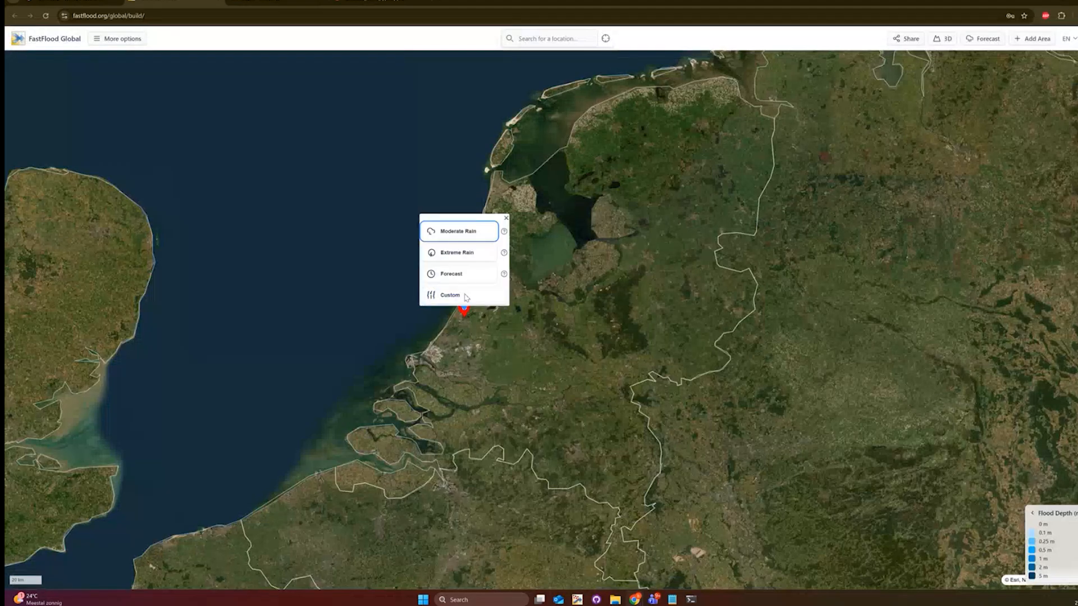
{"action": "left_click", "coordinate": [456, 296]}
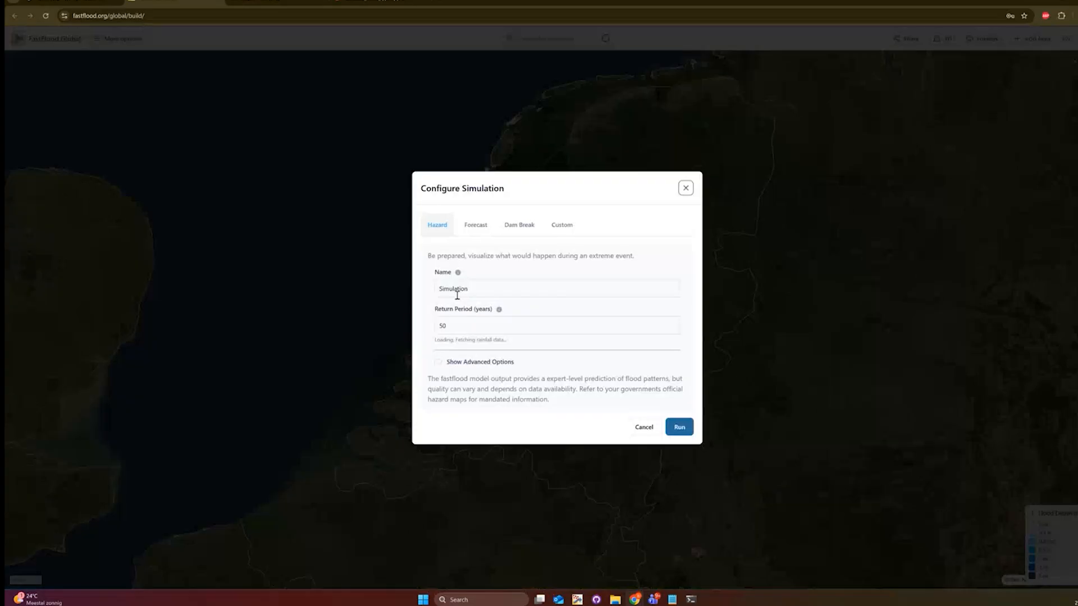
{"action": "left_click", "coordinate": [519, 224]}
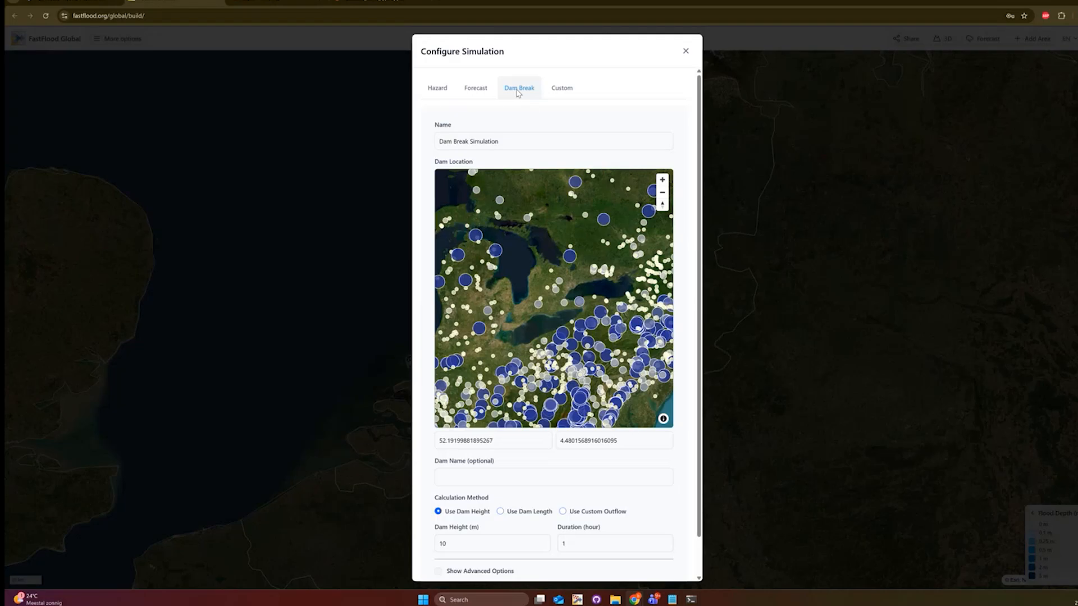
- Place the dam at the edge of the Tunisian reservoir on the dam map
{"action": "left_click_drag", "start_coordinate": [573, 271], "coordinate": [490, 275]}
{"action": "scroll", "coordinate": [591, 278], "scroll_direction": "up", "scroll_amount": 3}
{"action": "scroll", "coordinate": [591, 278], "scroll_direction": "up", "scroll_amount": 3}
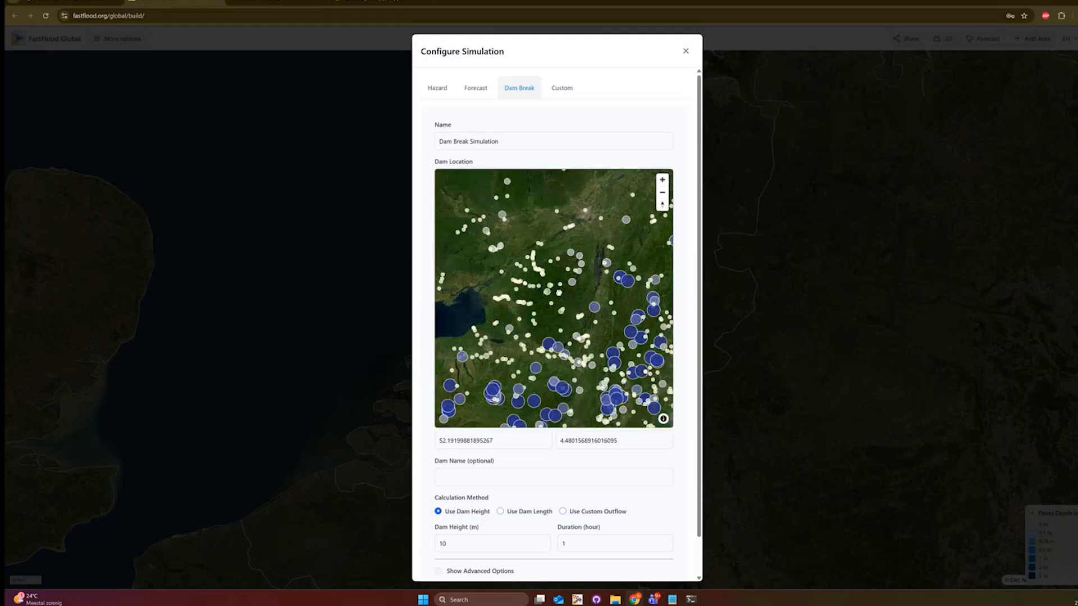
{"action": "left_click_drag", "start_coordinate": [590, 278], "coordinate": [499, 282]}
{"action": "scroll", "coordinate": [452, 387], "scroll_direction": "up", "scroll_amount": 2}
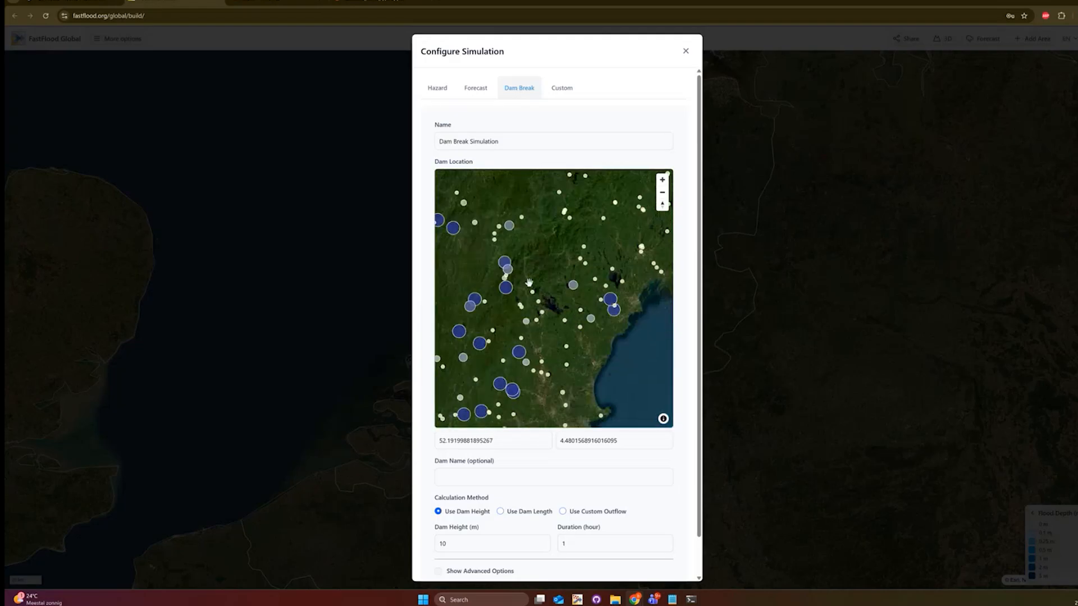
{"action": "left_click_drag", "start_coordinate": [443, 211], "coordinate": [486, 253]}
{"action": "scroll", "coordinate": [486, 253], "scroll_direction": "up", "scroll_amount": 2}
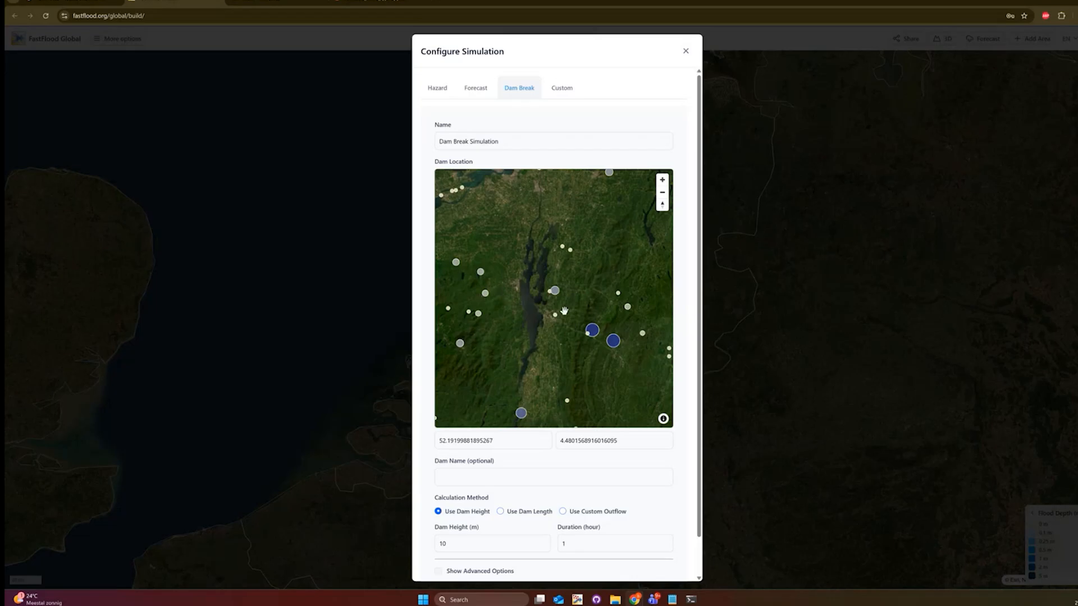
{"action": "scroll", "coordinate": [565, 310], "scroll_direction": "up", "scroll_amount": 2}
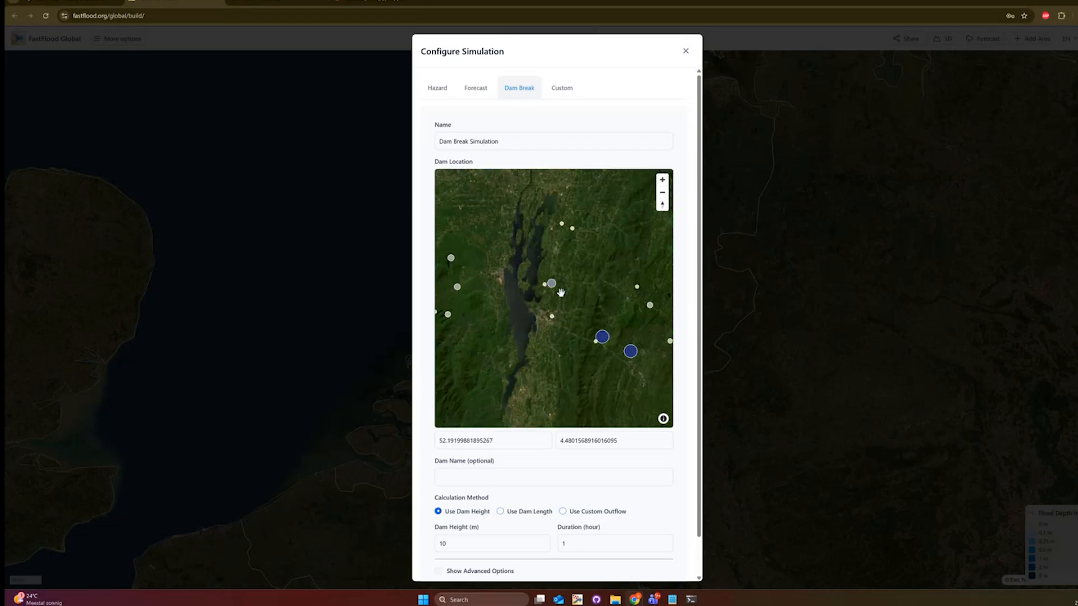
{"action": "scroll", "coordinate": [561, 297], "scroll_direction": "down", "scroll_amount": 2}
{"action": "scroll", "coordinate": [530, 322], "scroll_direction": "down", "scroll_amount": 10}
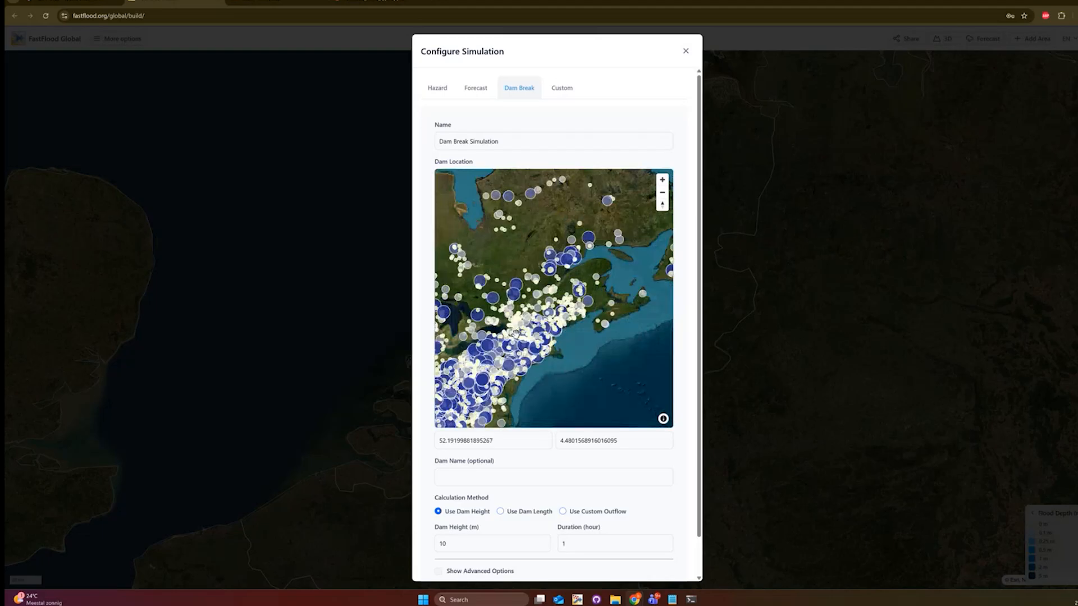
{"action": "scroll", "coordinate": [531, 302], "scroll_direction": "up", "scroll_amount": 8}
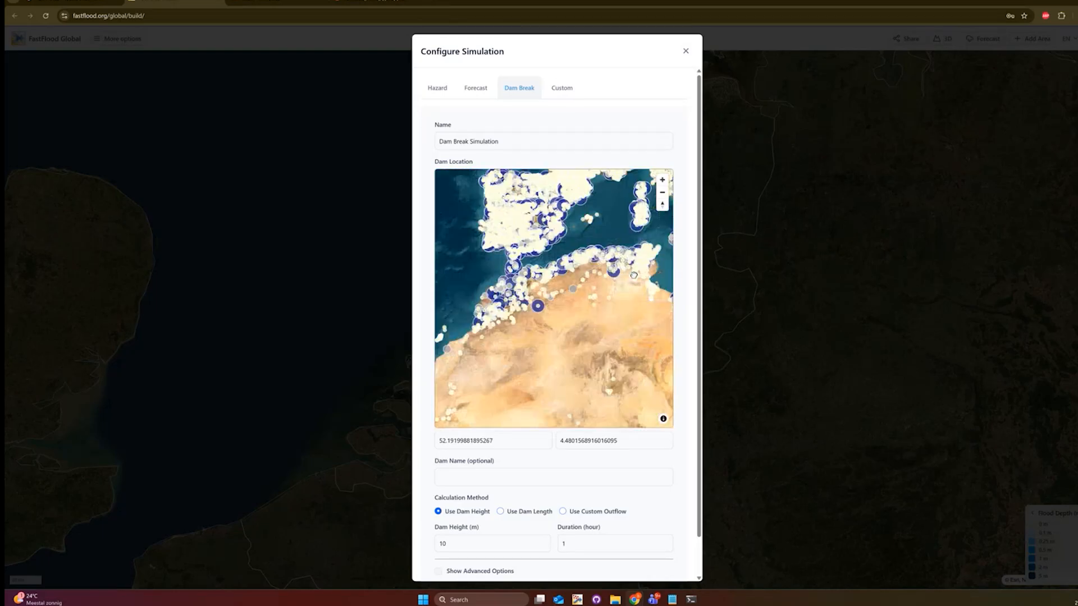
{"action": "scroll", "coordinate": [527, 313], "scroll_direction": "up", "scroll_amount": 6}
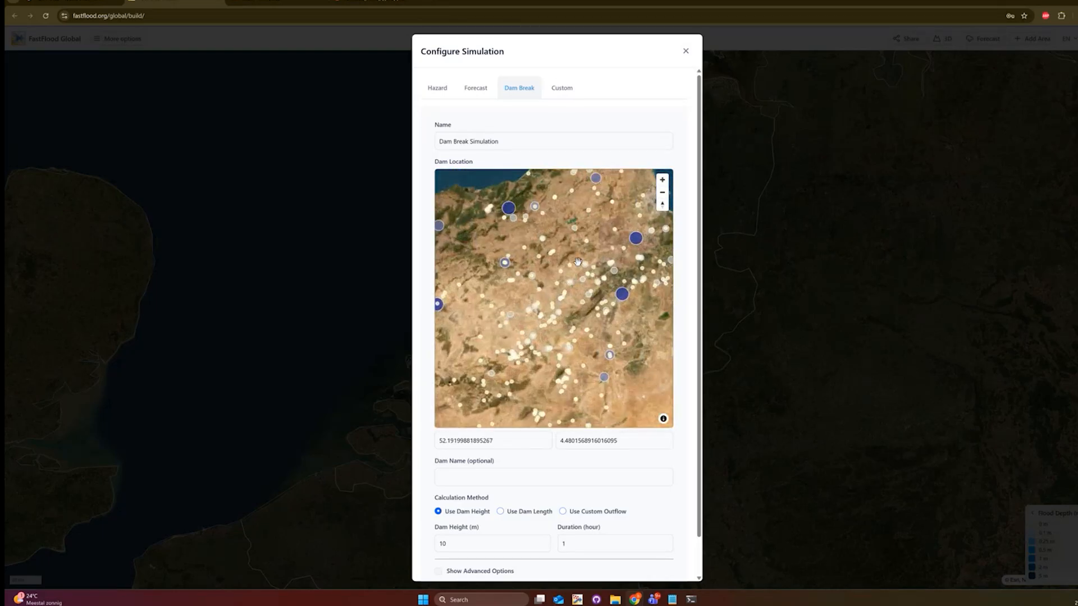
{"action": "scroll", "coordinate": [581, 290], "scroll_direction": "up", "scroll_amount": 4}
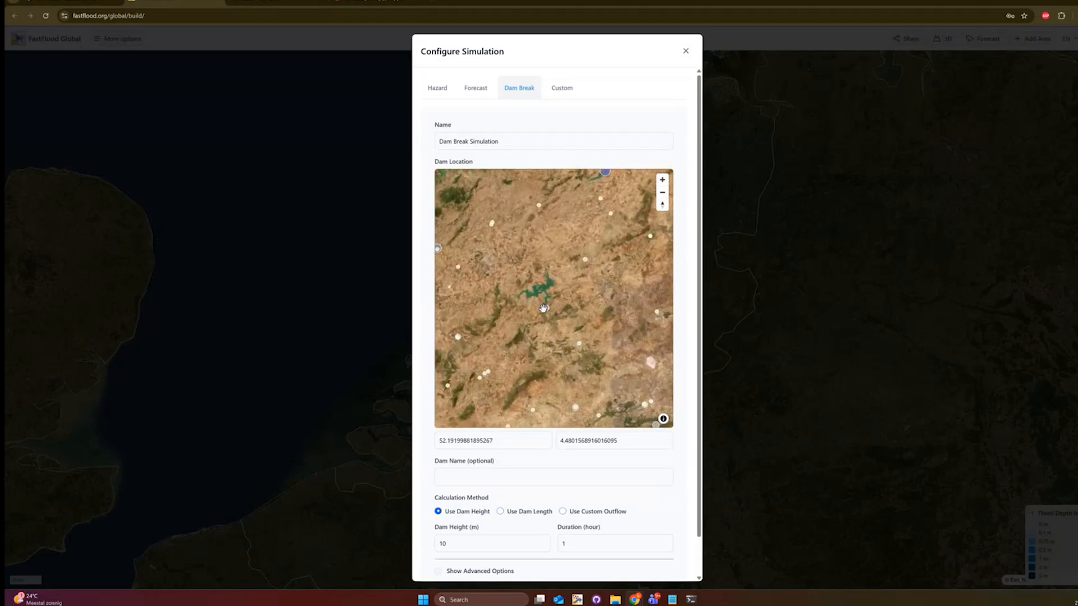
{"action": "left_click", "coordinate": [548, 310]}
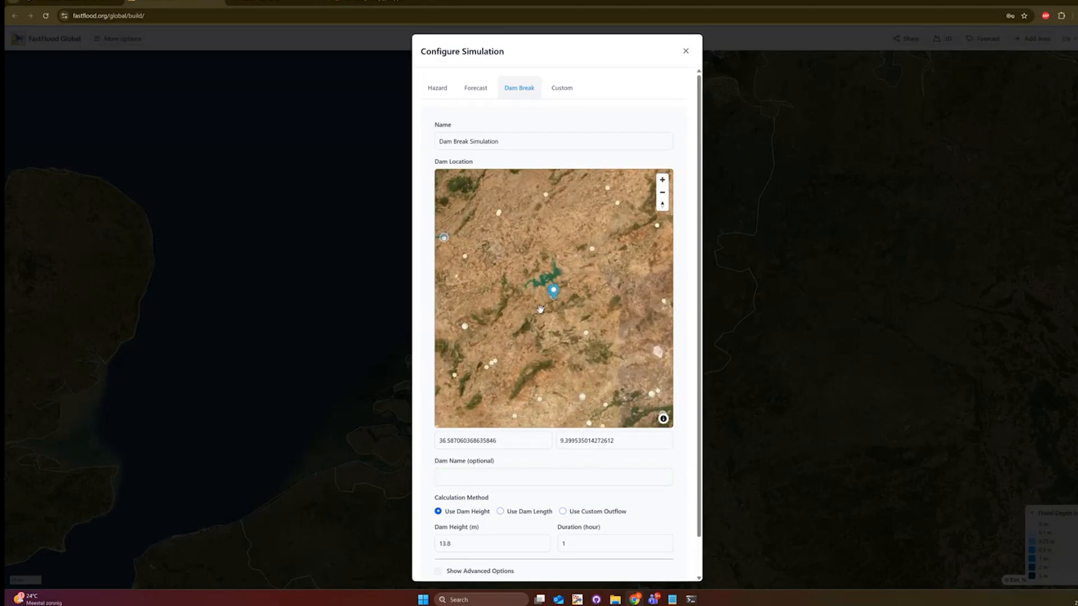
- Change the dam height from 13.8 to 35 m
{"action": "scroll", "coordinate": [545, 309], "scroll_direction": "down", "scroll_amount": 1}
{"action": "scroll", "coordinate": [536, 474], "scroll_direction": "down", "scroll_amount": 1}
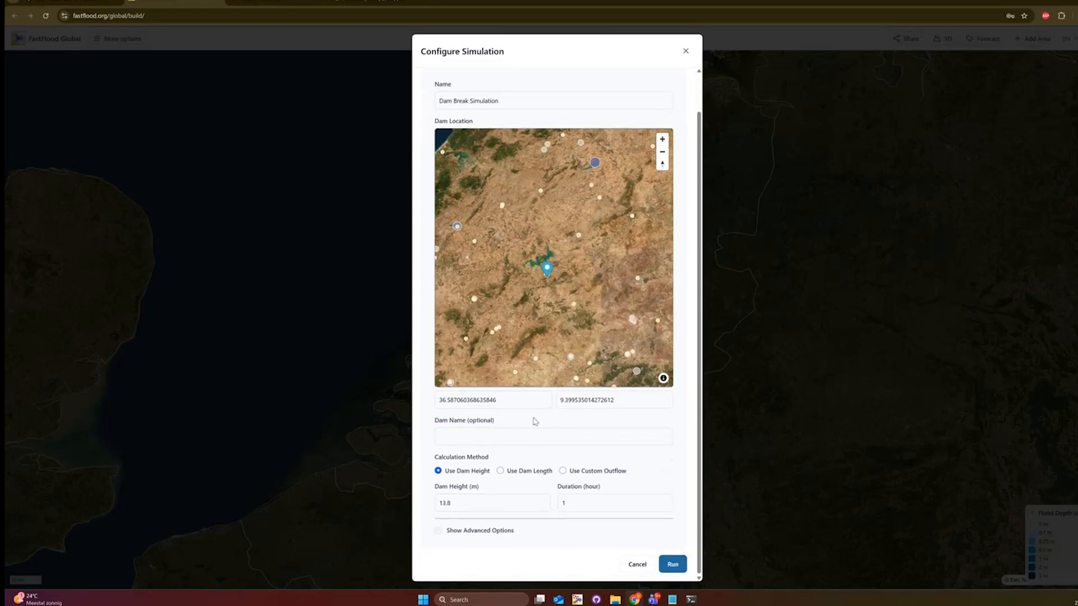
{"action": "left_click", "coordinate": [488, 500]}
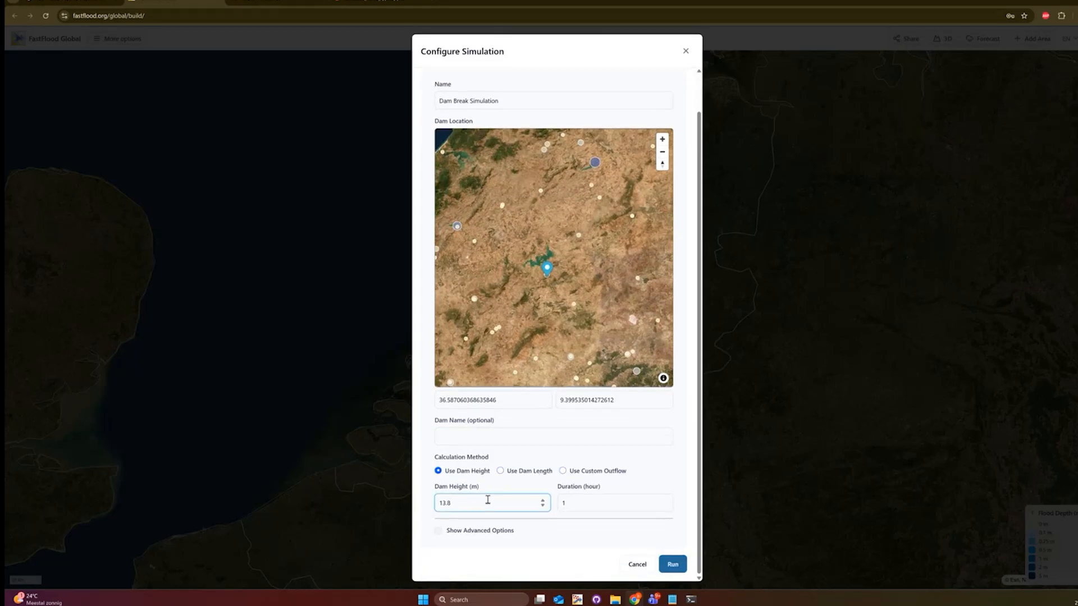
{"action": "left_click", "coordinate": [517, 479]}
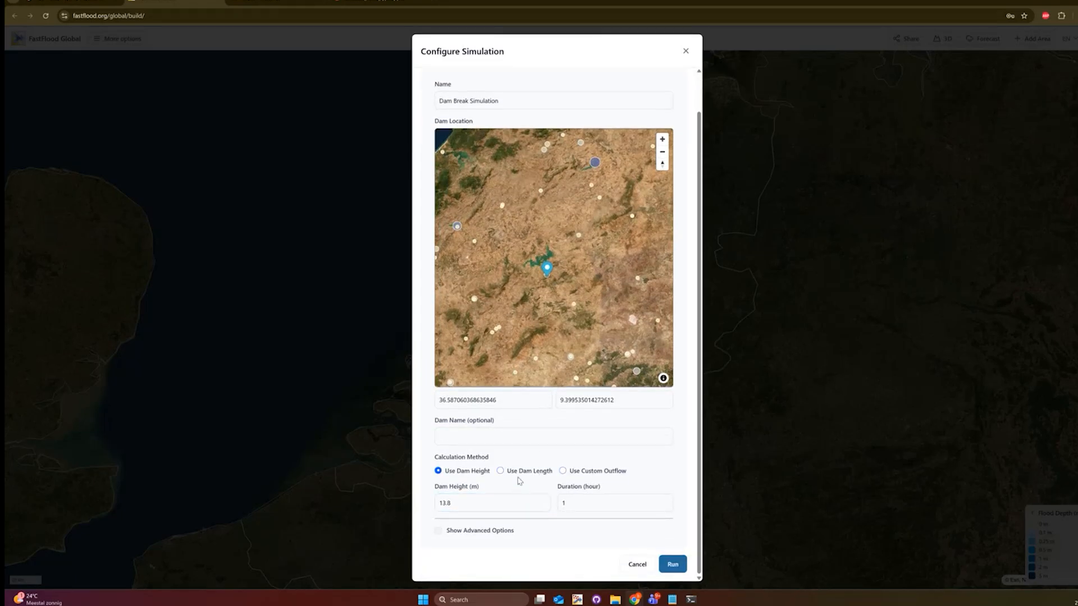
{"action": "left_click", "coordinate": [478, 503]}
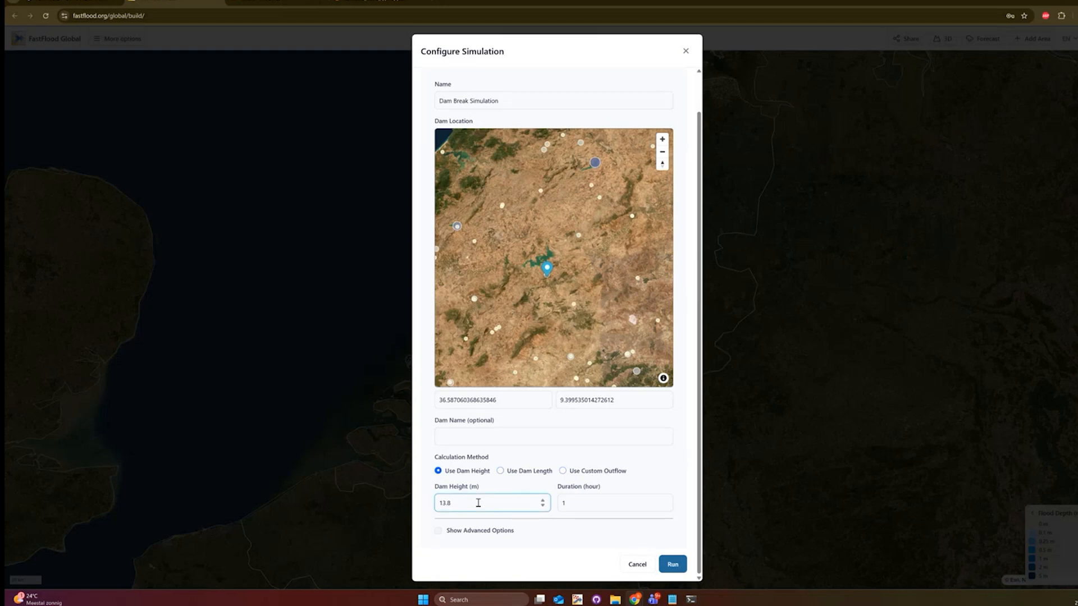
{"action": "double_click", "coordinate": [478, 503]}
{"action": "type", "text": "35"}
- Show the advanced options and set simulation detail to High
{"action": "left_click", "coordinate": [475, 532]}
{"action": "scroll", "coordinate": [443, 493], "scroll_direction": "down", "scroll_amount": 3}
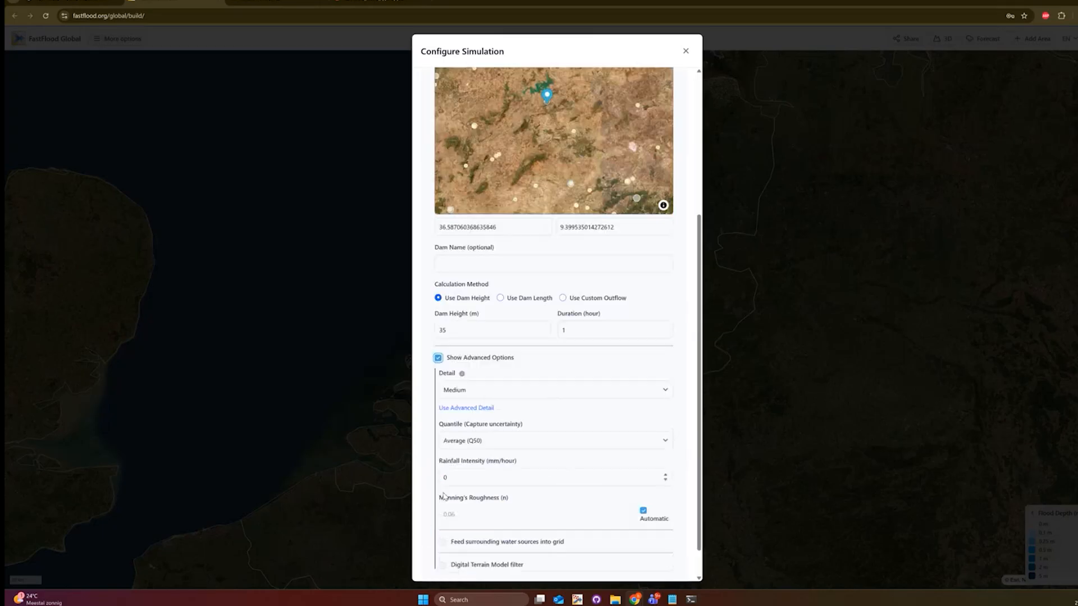
{"action": "scroll", "coordinate": [444, 496], "scroll_direction": "down", "scroll_amount": 1}
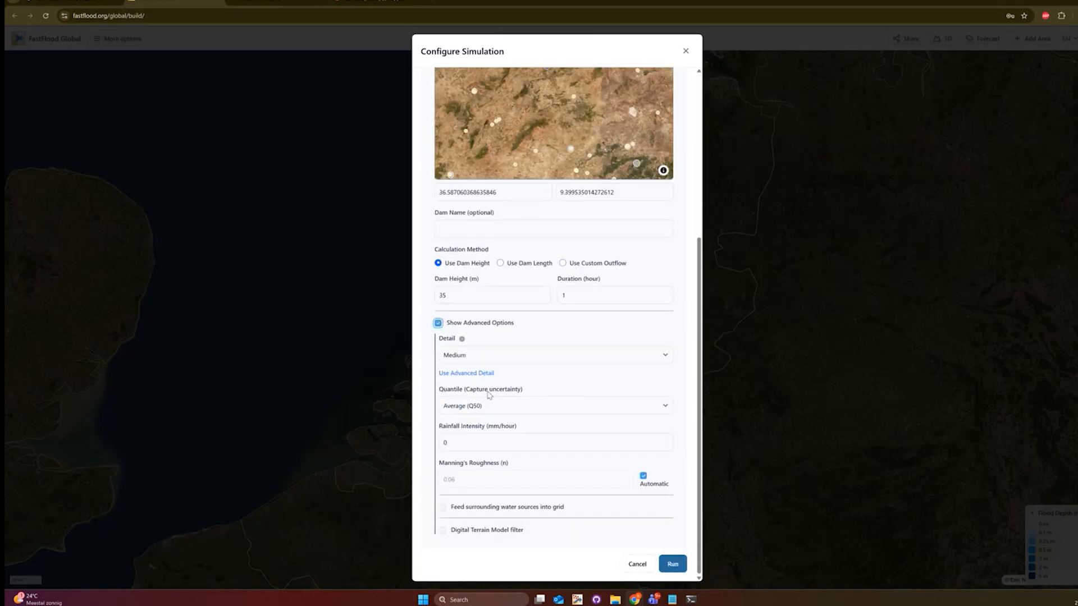
{"action": "left_click", "coordinate": [485, 355]}
{"action": "left_click", "coordinate": [478, 402]}
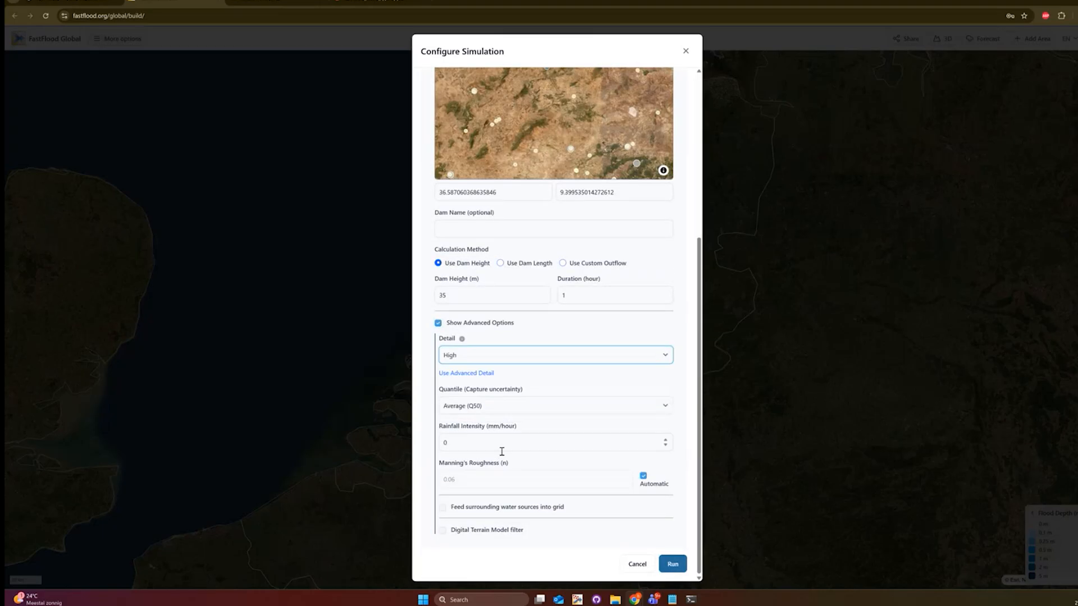
- Run the dam-break simulation, inspect the flooded river valley, and pick a new map point
{"action": "left_click", "coordinate": [676, 565]}
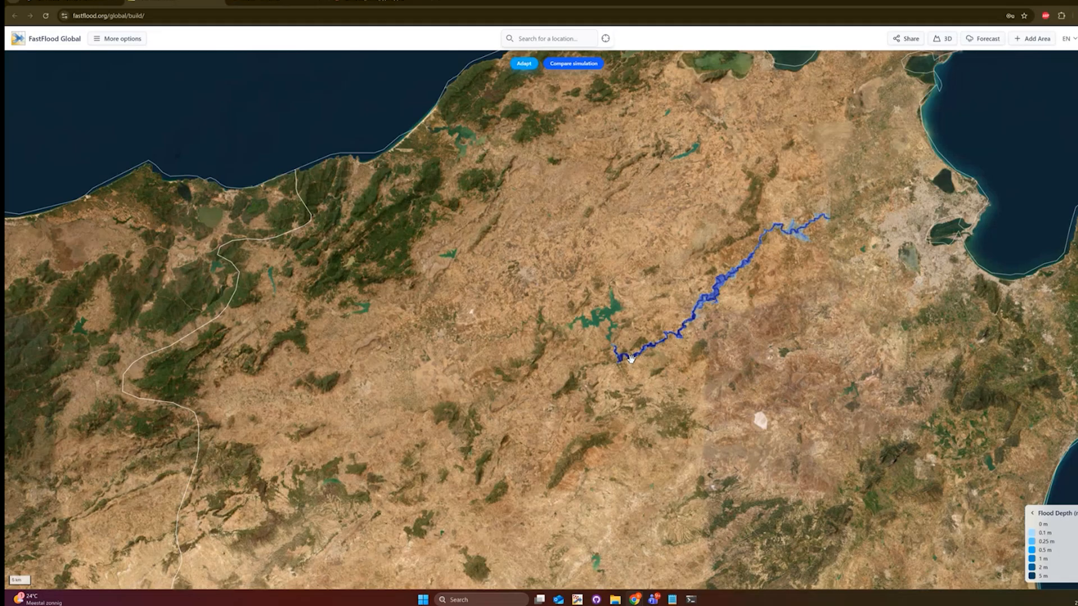
{"action": "scroll", "coordinate": [630, 358], "scroll_direction": "up", "scroll_amount": 5}
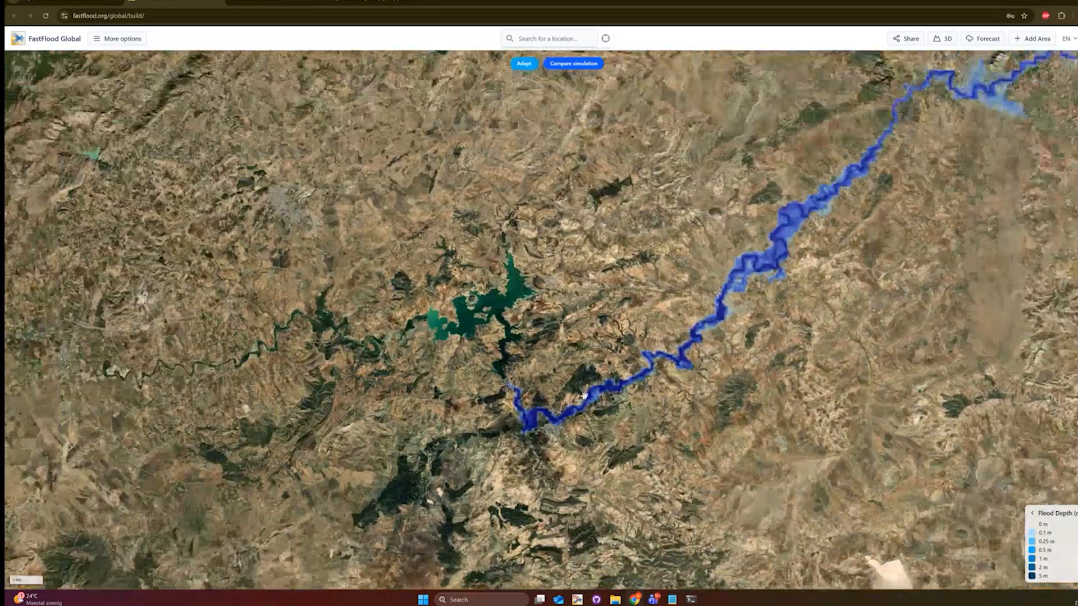
{"action": "scroll", "coordinate": [584, 395], "scroll_direction": "down", "scroll_amount": 5}
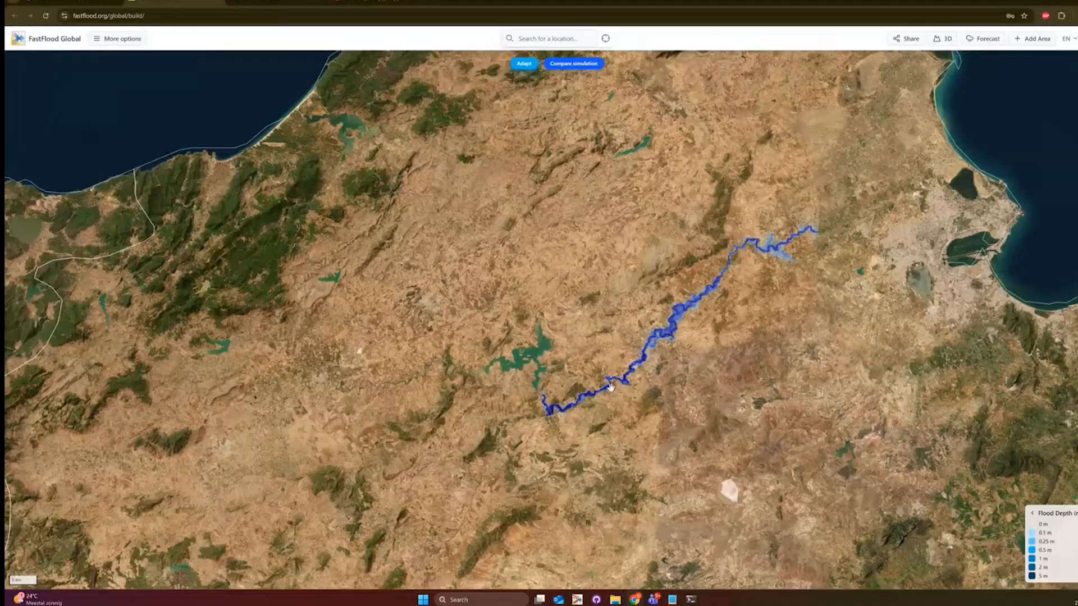
{"action": "left_click", "coordinate": [925, 413]}
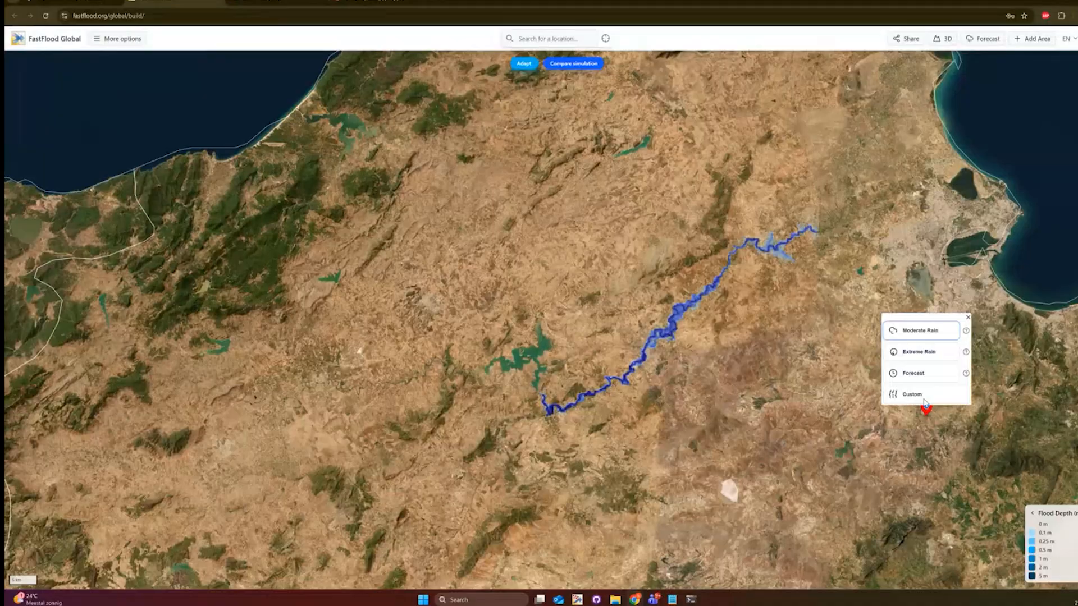
- Try placing a Custom dam-break dam at the reservoir outlet, then close the settings
{"action": "left_click", "coordinate": [923, 397]}
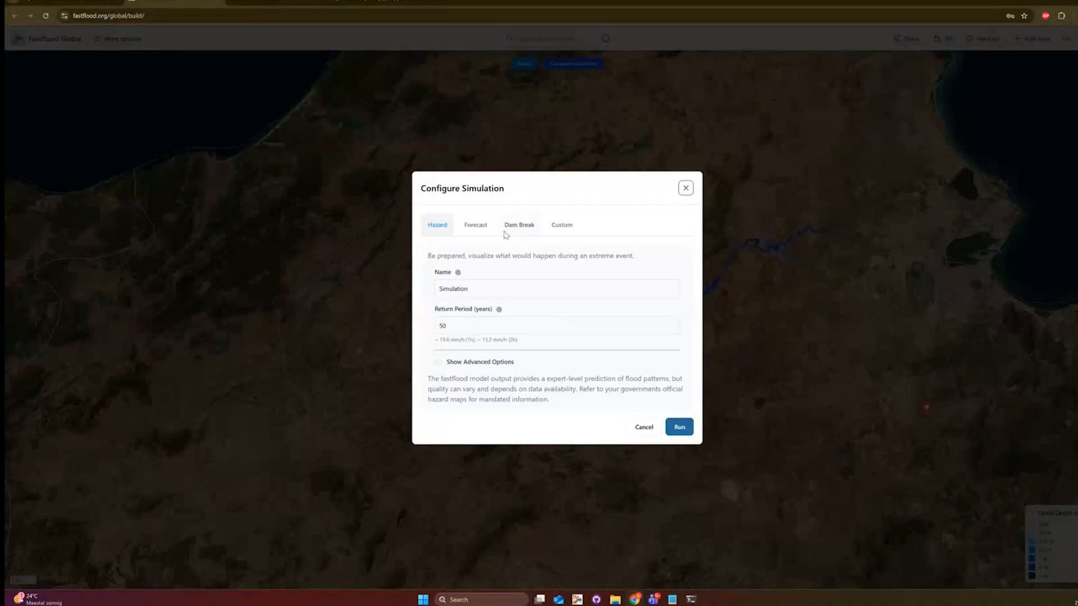
{"action": "left_click", "coordinate": [511, 226]}
{"action": "scroll", "coordinate": [556, 297], "scroll_direction": "up", "scroll_amount": 5}
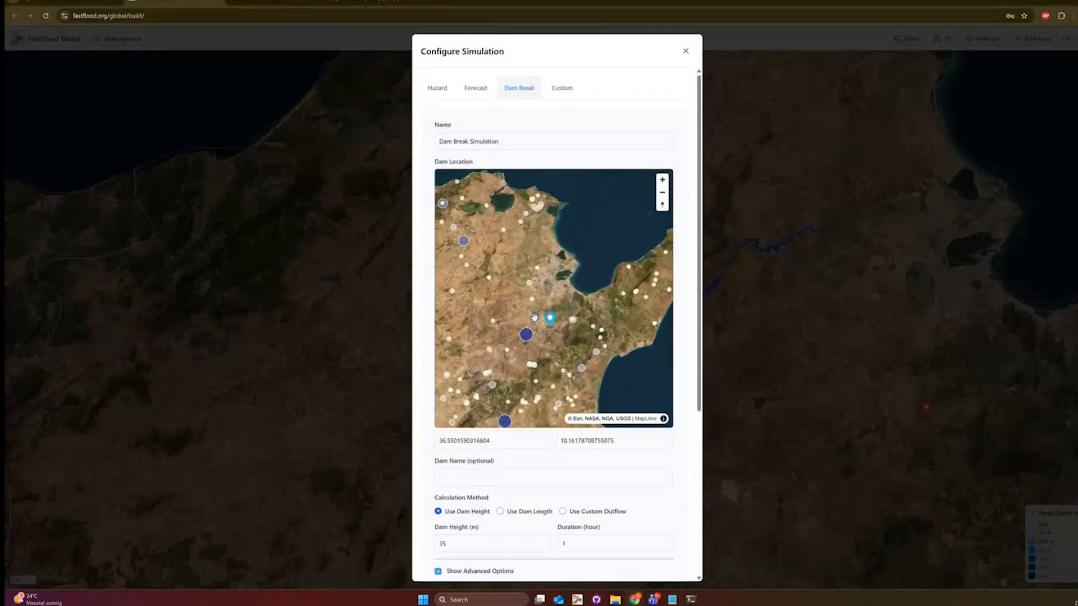
{"action": "scroll", "coordinate": [556, 296], "scroll_direction": "up", "scroll_amount": 2}
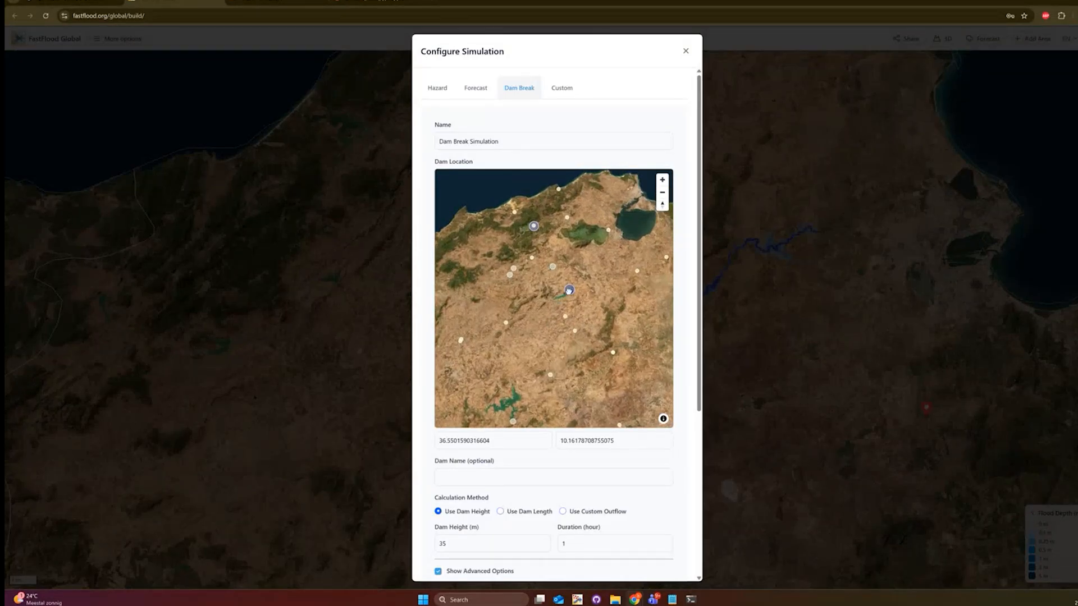
{"action": "left_click", "coordinate": [567, 291]}
{"action": "scroll", "coordinate": [517, 292], "scroll_direction": "up", "scroll_amount": 3}
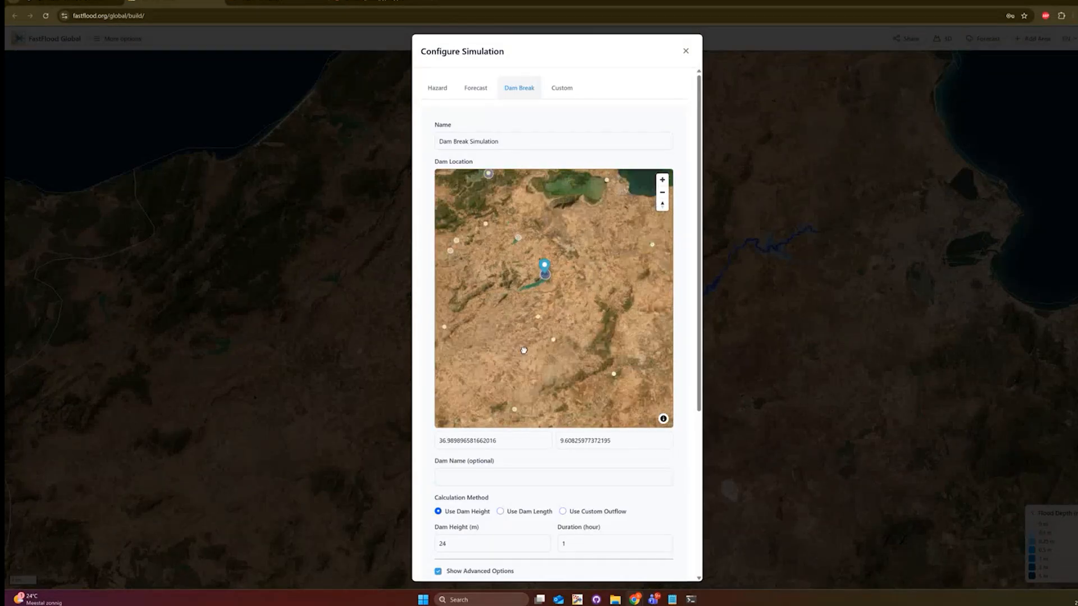
{"action": "left_click", "coordinate": [577, 287]}
{"action": "scroll", "coordinate": [573, 312], "scroll_direction": "down", "scroll_amount": 4}
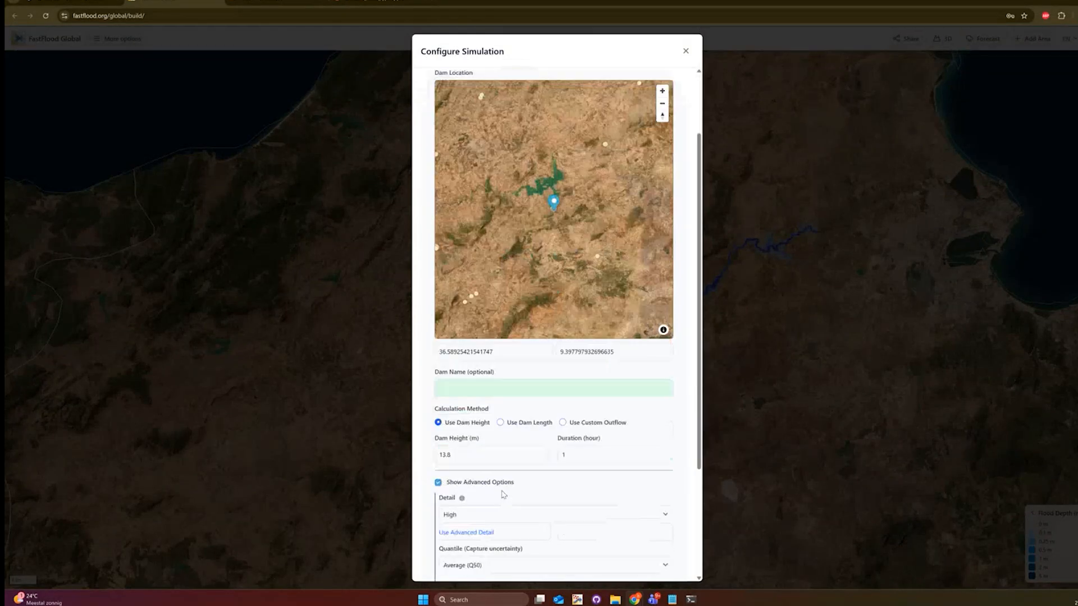
{"action": "left_click", "coordinate": [360, 327]}
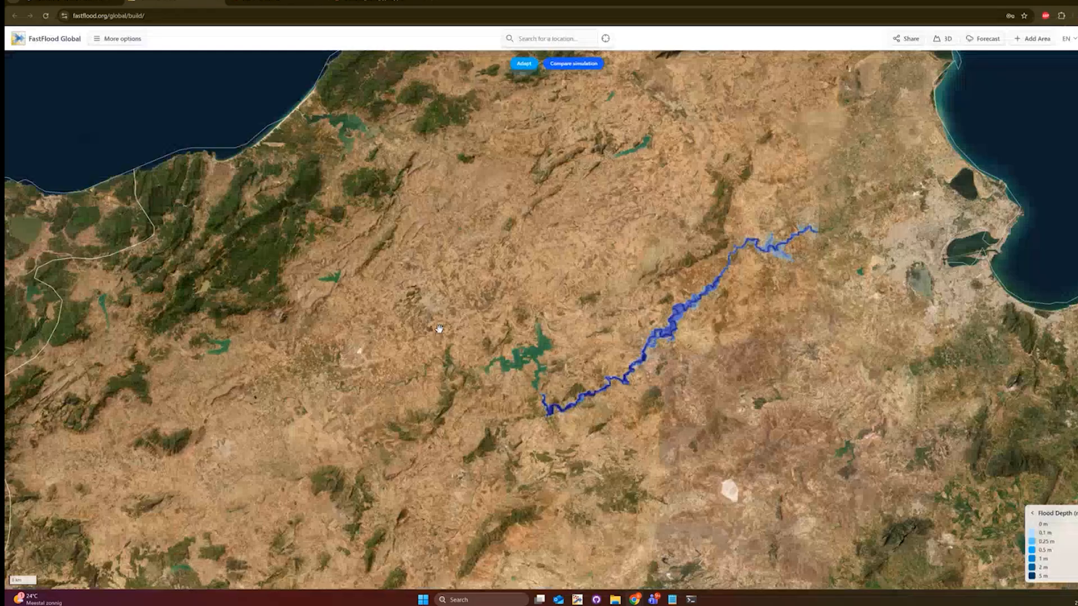
- Reopen the Custom dam-break setup and place the dam at the reservoir outlet
{"action": "left_click", "coordinate": [875, 354]}
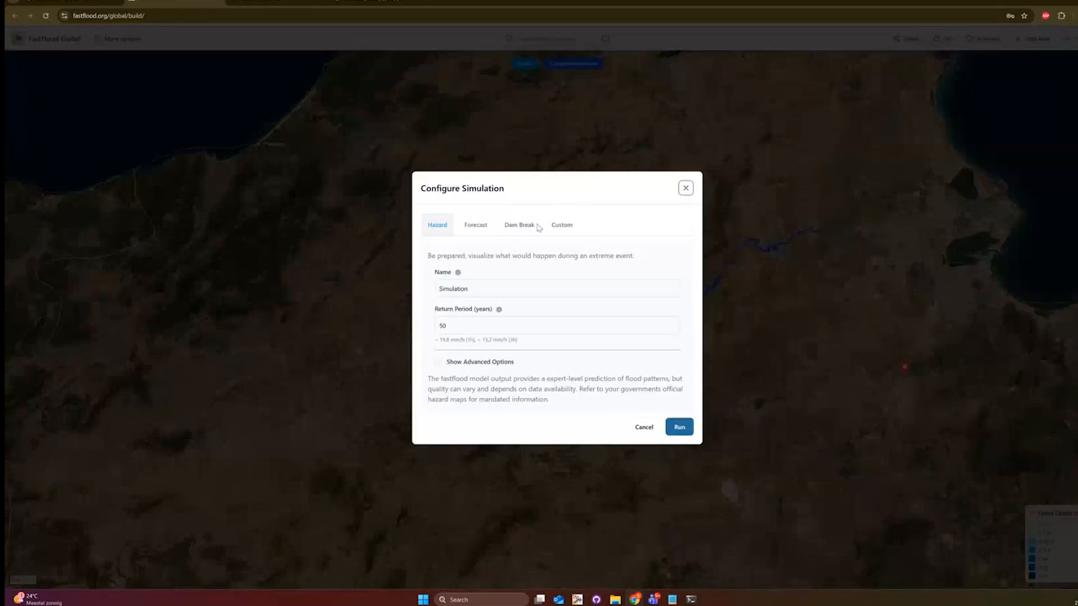
{"action": "left_click", "coordinate": [515, 226]}
{"action": "left_click_drag", "start_coordinate": [486, 321], "coordinate": [527, 341]}
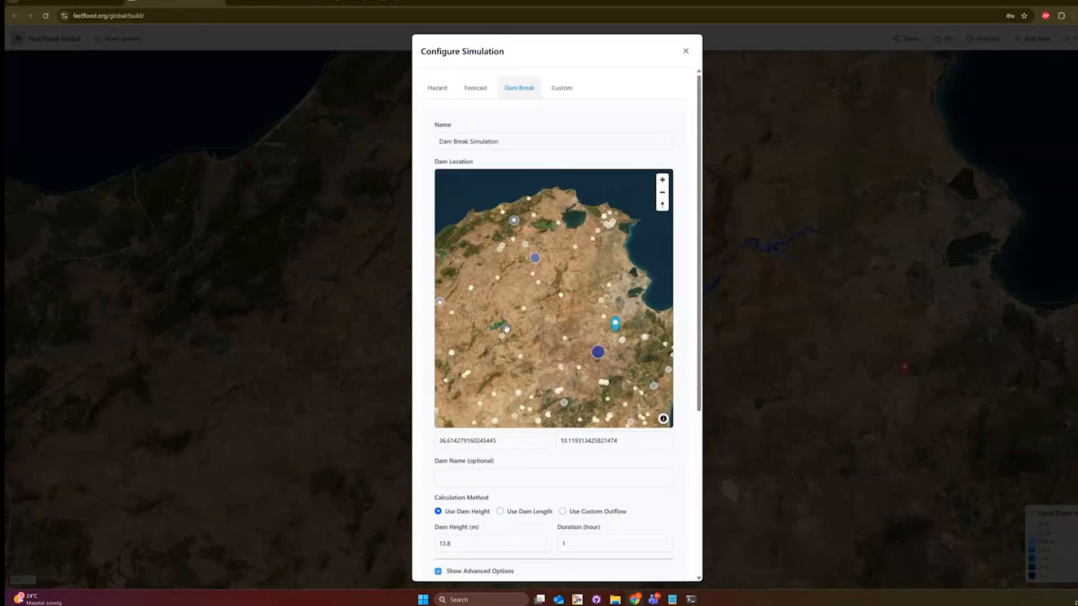
{"action": "left_click", "coordinate": [499, 334]}
{"action": "scroll", "coordinate": [577, 474], "scroll_direction": "down", "scroll_amount": 4}
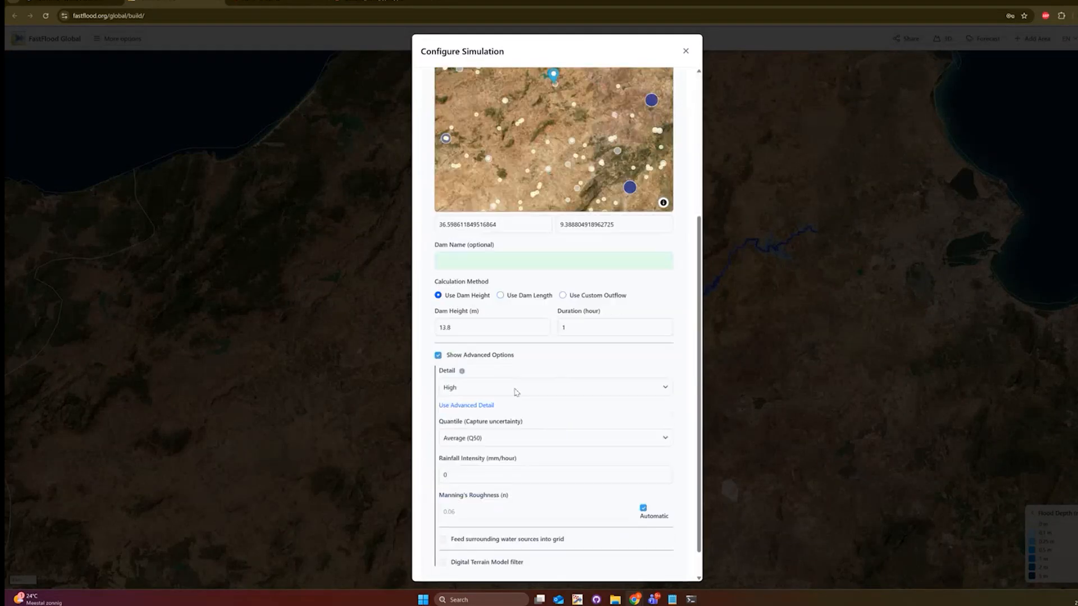
{"action": "left_click_drag", "start_coordinate": [484, 327], "coordinate": [437, 323]}
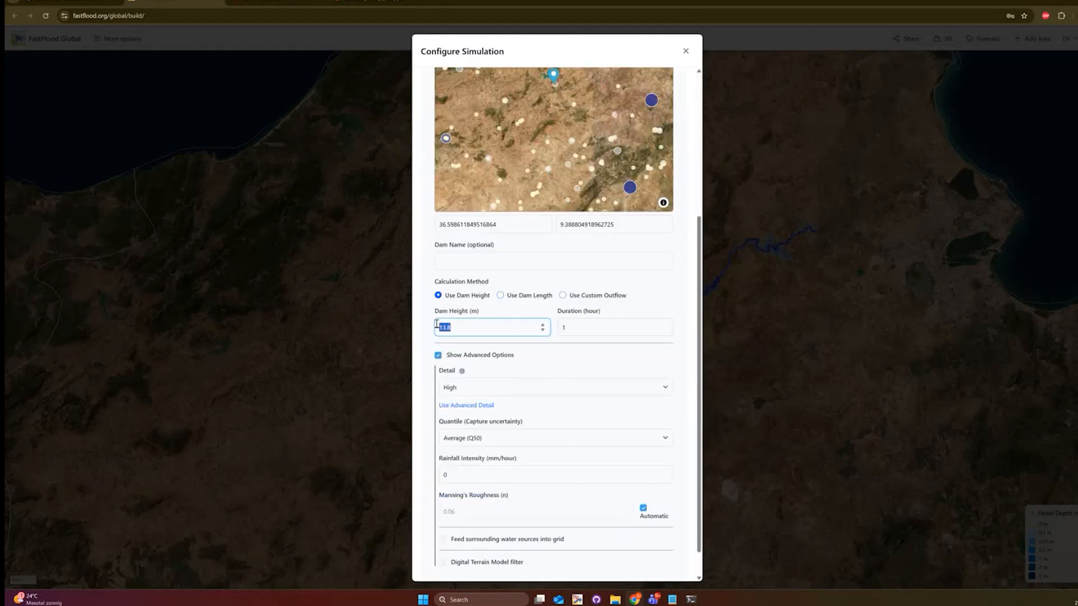
- Enter 35 m dam height, choose 40m detail, and run the simulation
{"action": "type", "text": "35"}
{"action": "scroll", "coordinate": [547, 399], "scroll_direction": "down", "scroll_amount": 1}
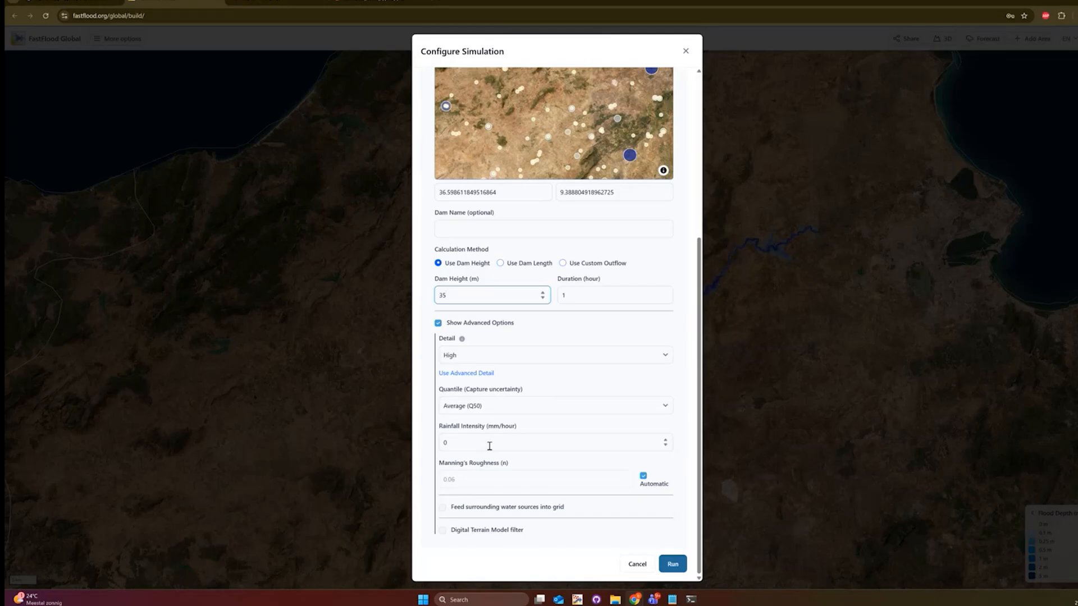
{"action": "left_click", "coordinate": [477, 355]}
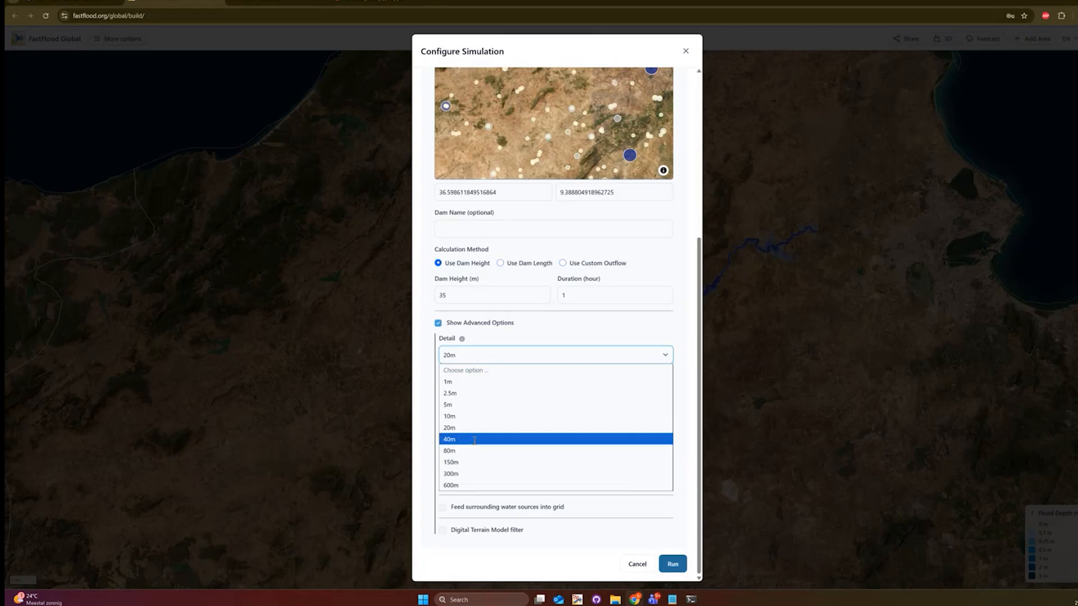
{"action": "left_click", "coordinate": [474, 439]}
{"action": "left_click", "coordinate": [672, 563]}
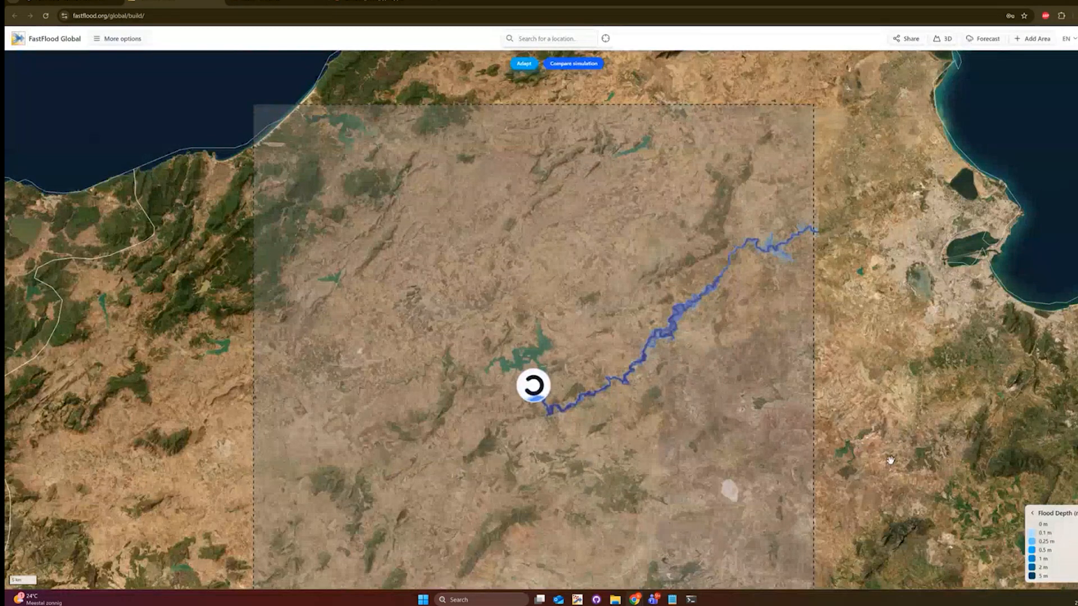
- Zoom out and hide the older Dam Break Simulation layer from the simulations list
{"action": "left_click_drag", "start_coordinate": [650, 432], "coordinate": [680, 395]}
{"action": "scroll", "coordinate": [651, 385], "scroll_direction": "down", "scroll_amount": 3}
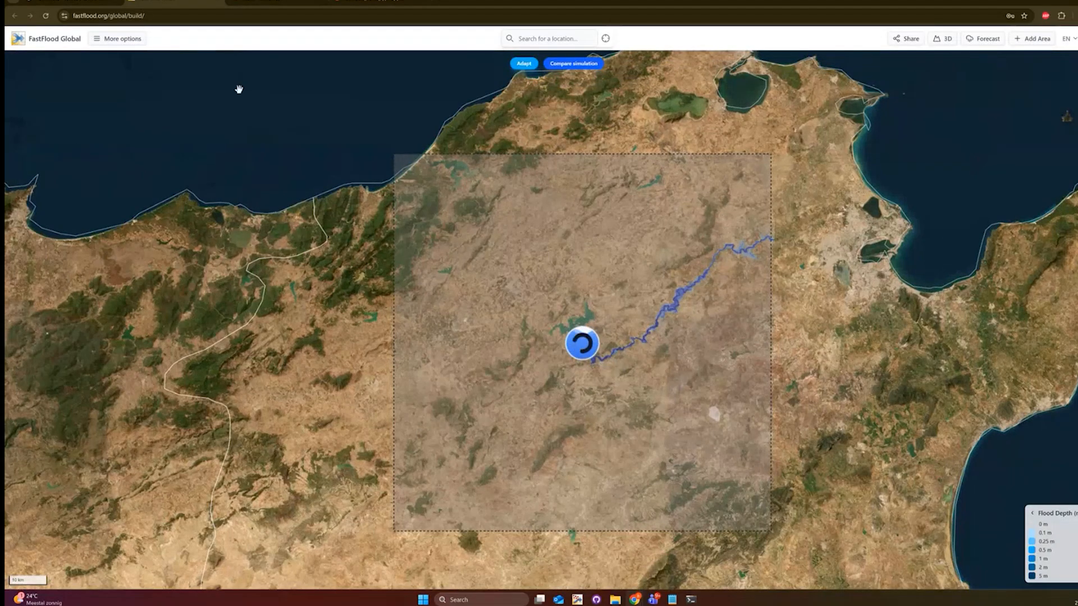
{"action": "left_click", "coordinate": [112, 38]}
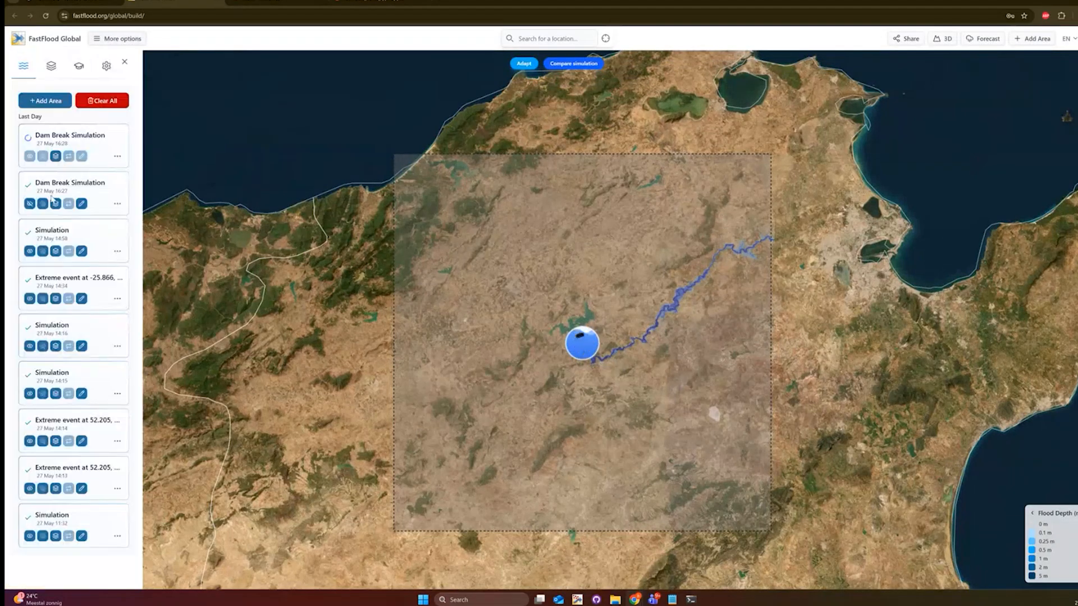
{"action": "left_click", "coordinate": [29, 203]}
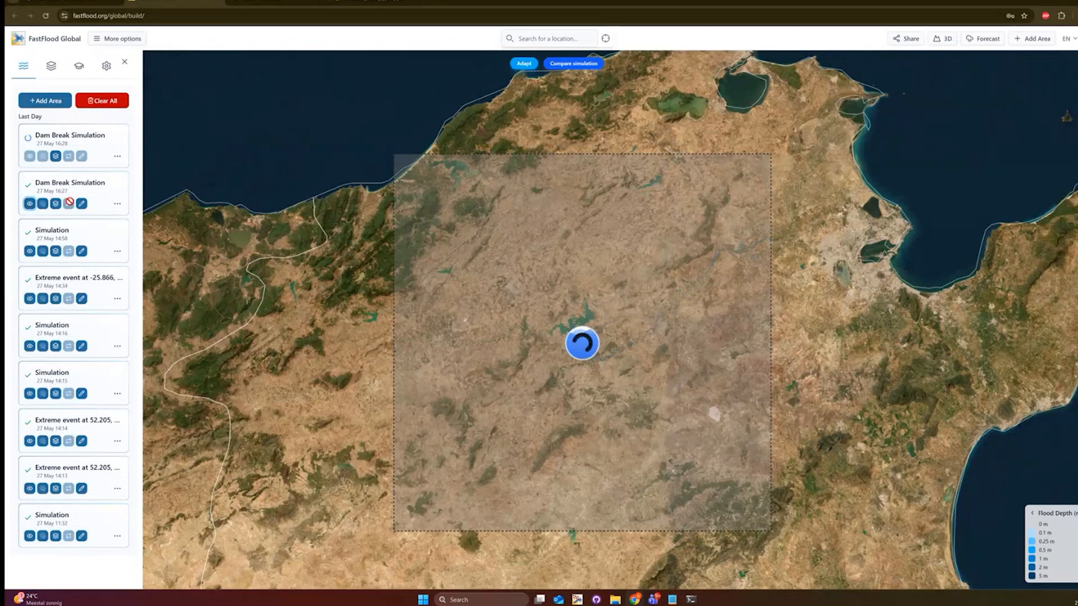